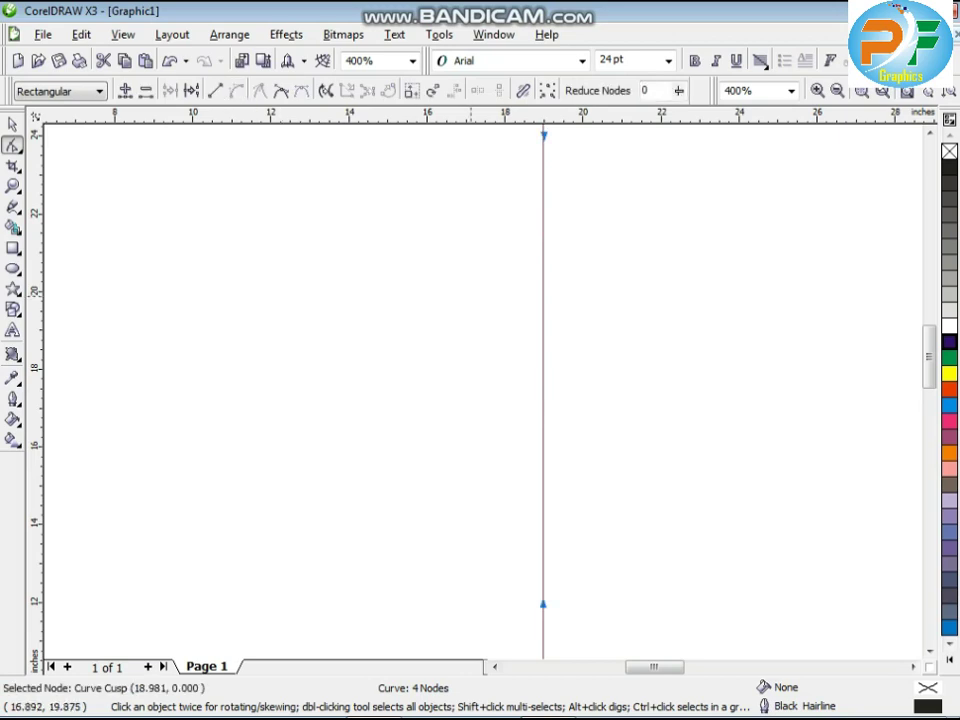
scroll(425, 353, "down", 1)
left_click_drag(485, 244, 381, 244)
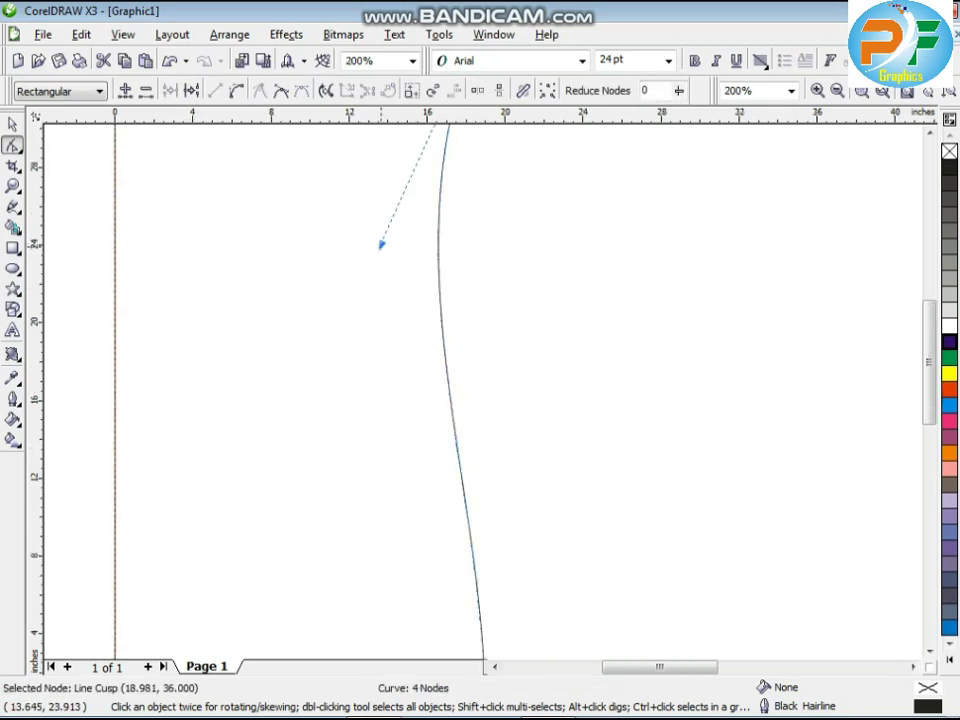
scroll(381, 245, "down", 1)
key("ctrl+z")
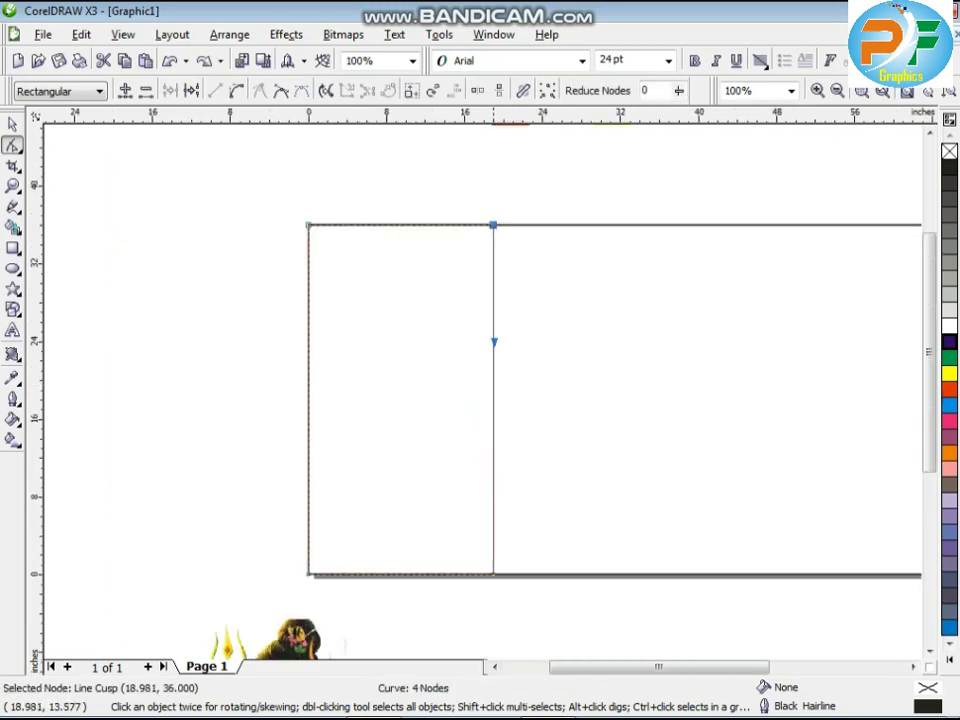
- Bend the straight inner edge of the narrow panel inward into a smooth curve bulging toward the page's left side
left_click_drag(493, 445, 454, 446)
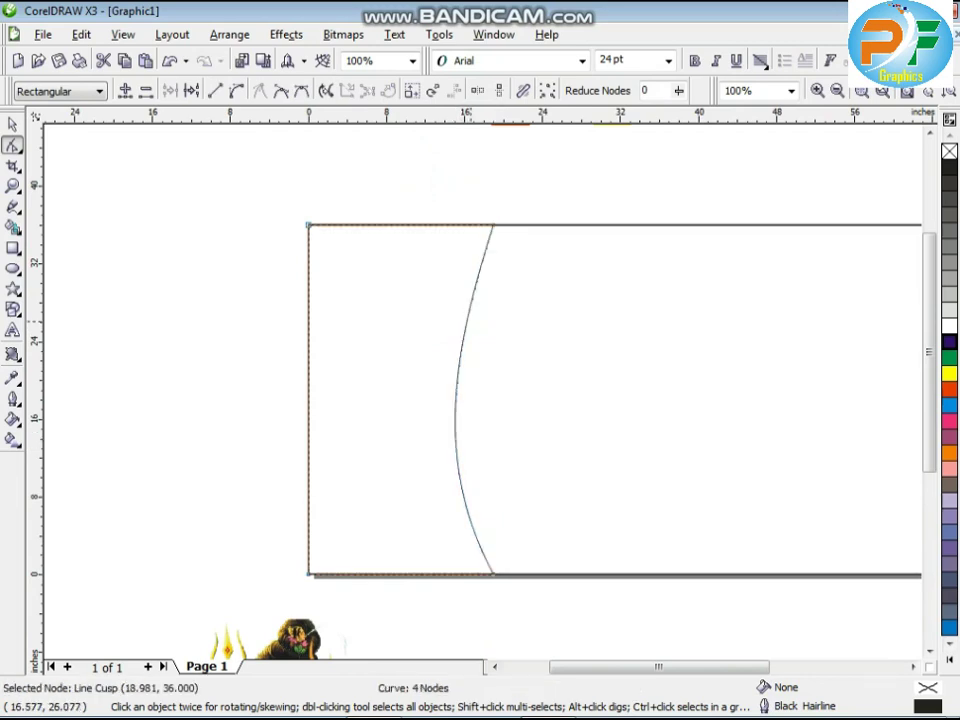
left_click(471, 320)
left_click(475, 313)
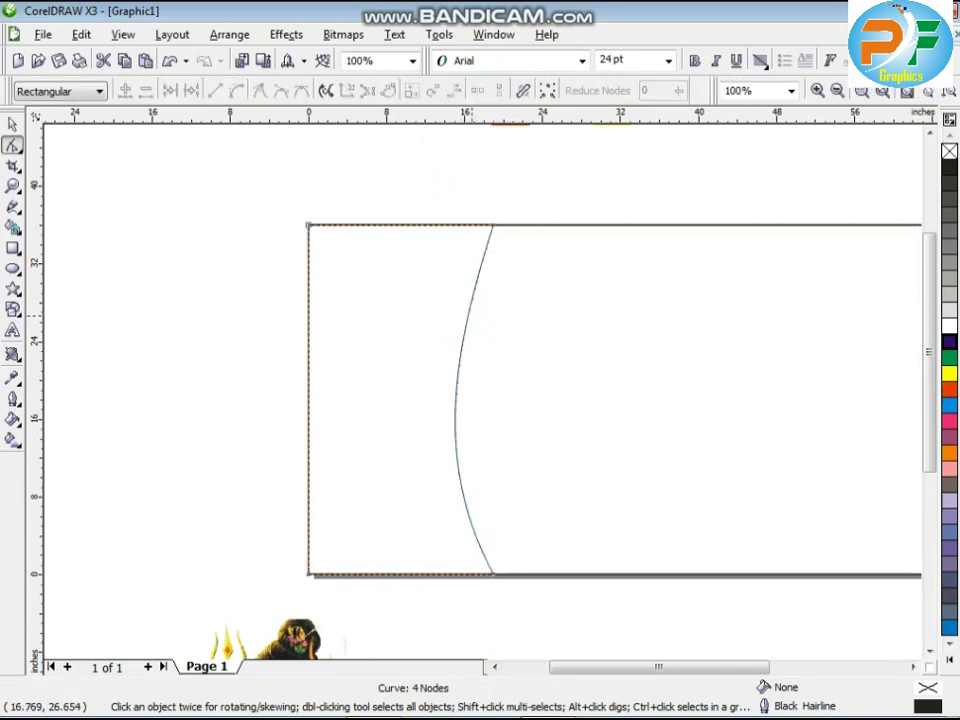
key("space")
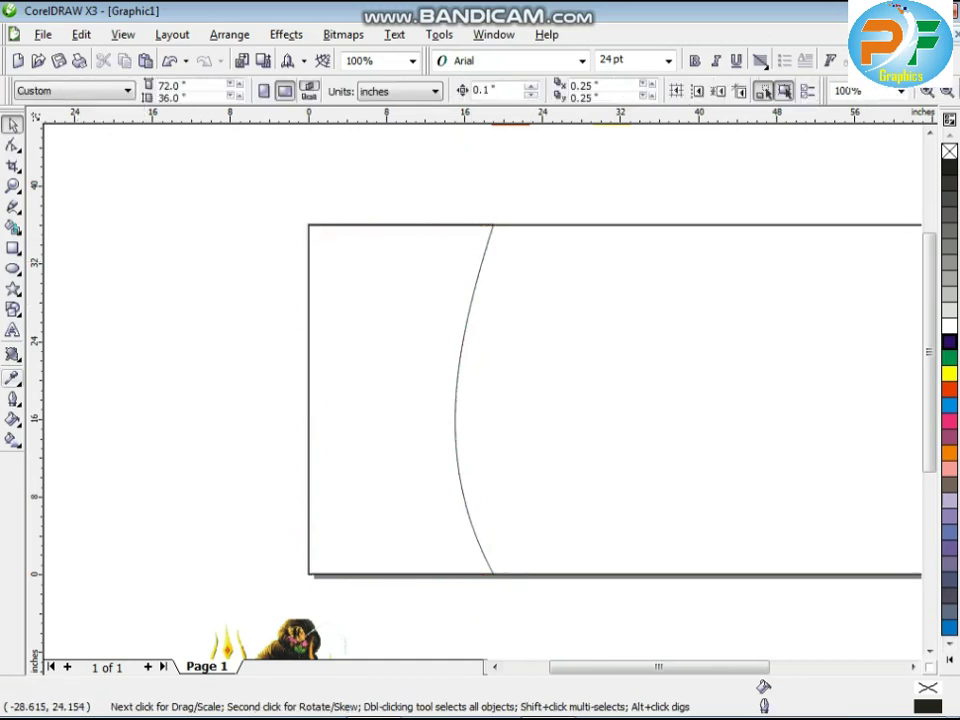
- Fill the page-size rectangle with the sampled yellow and the curved panel with the sampled red
key("F3")
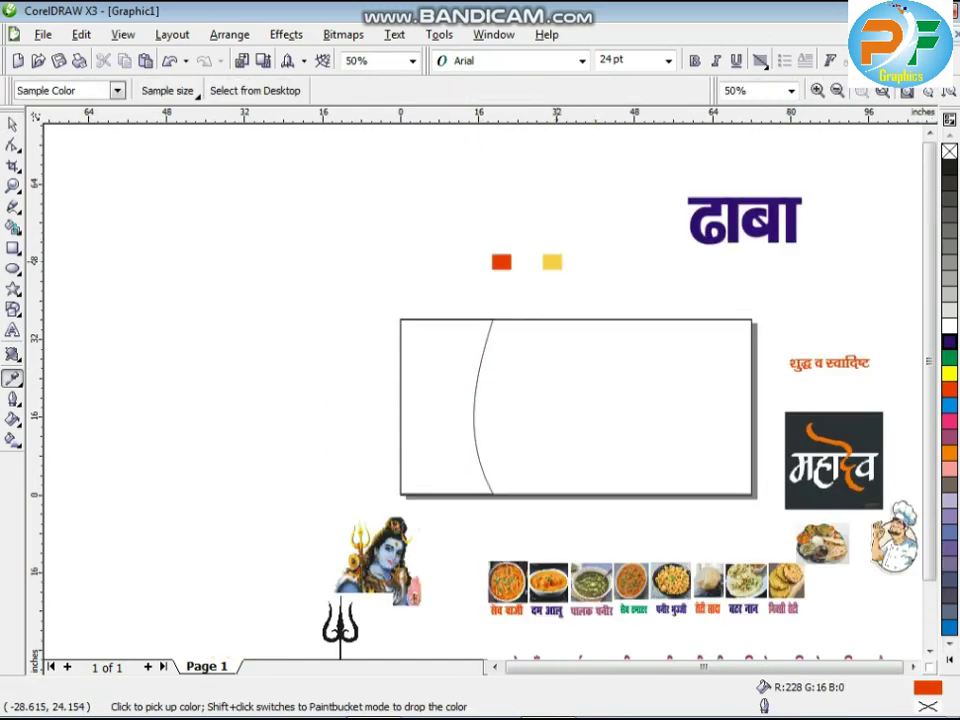
scroll(616, 326, "up", 1)
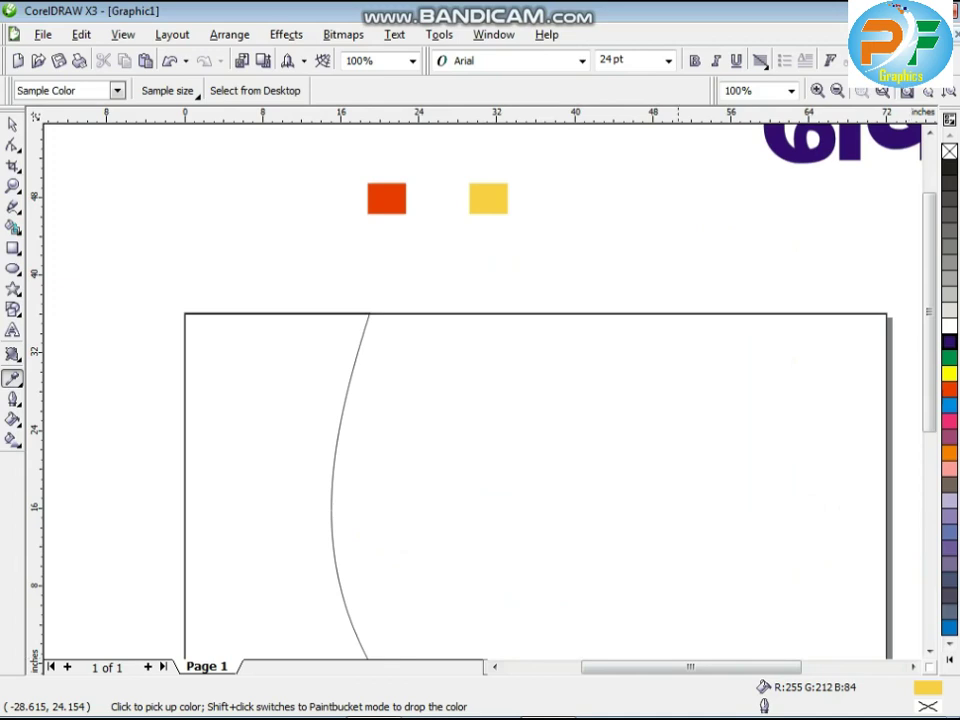
left_click(678, 318)
left_click(387, 198)
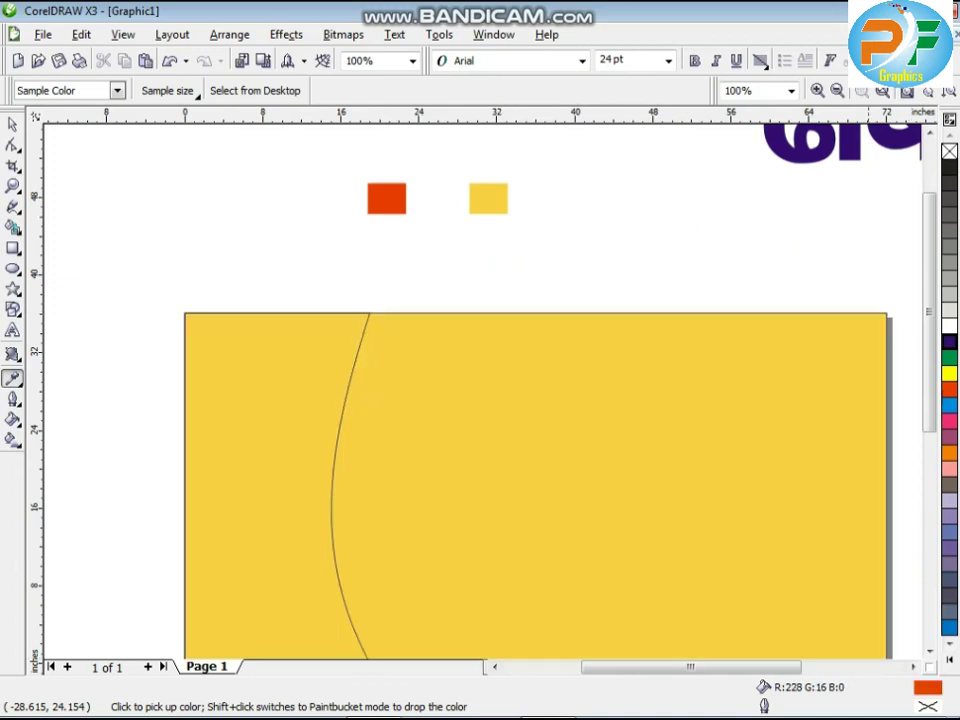
left_click(272, 428, "shift")
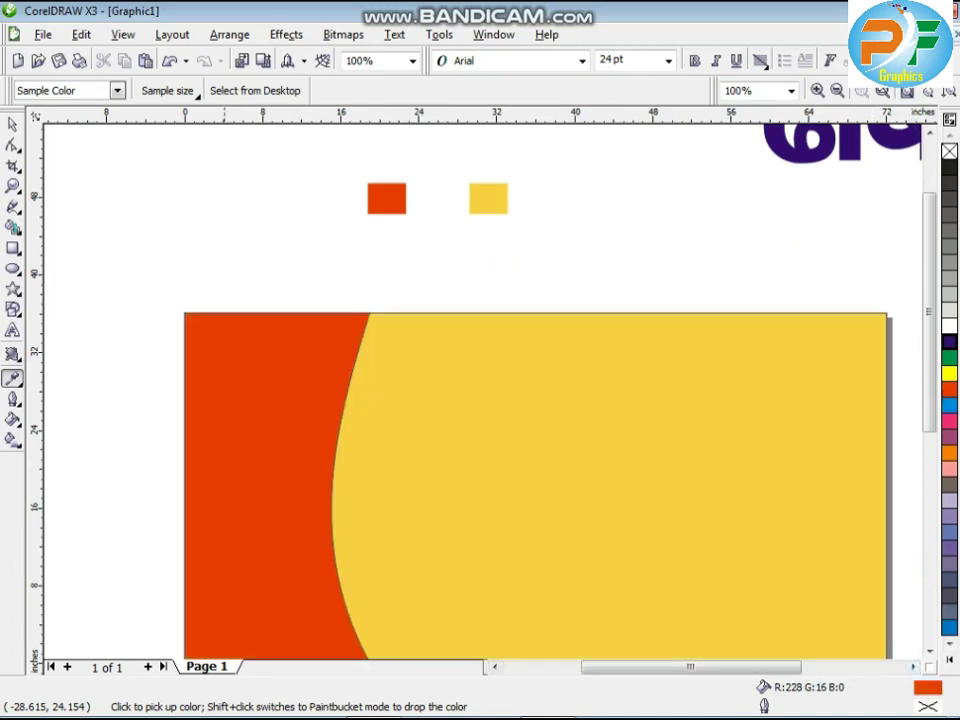
- Widen the curved panel toward the banner's middle to about 21.8 inches, keeping its outer edge in place
key("space")
left_click(275, 485)
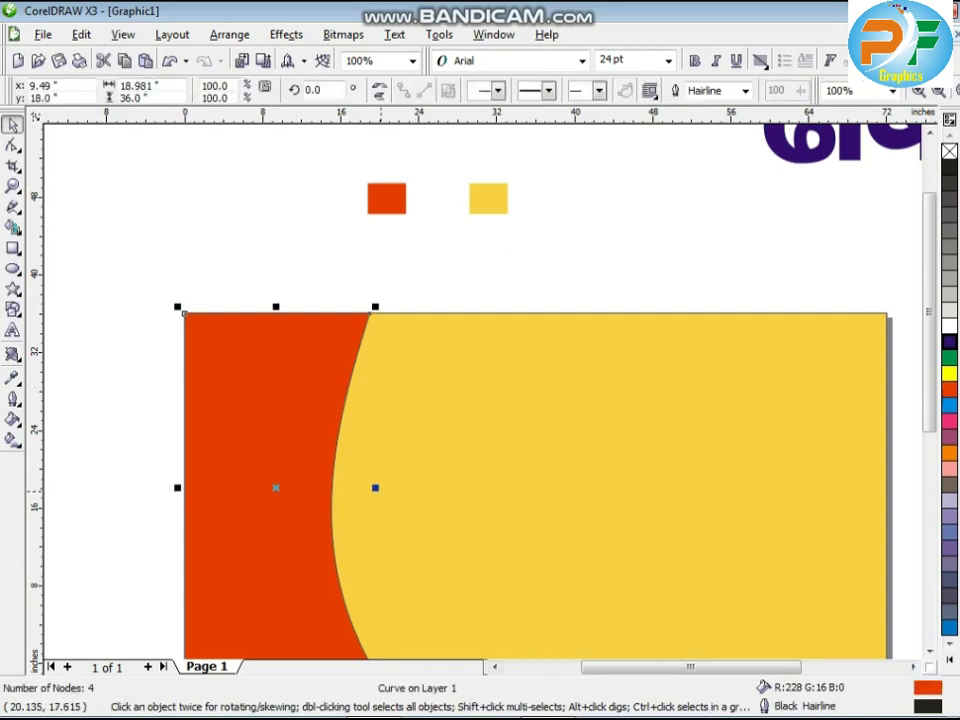
left_click_drag(376, 488, 404, 489)
- Remove the outlines from both the curved panel and the background rectangle
left_click(415, 436, "shift")
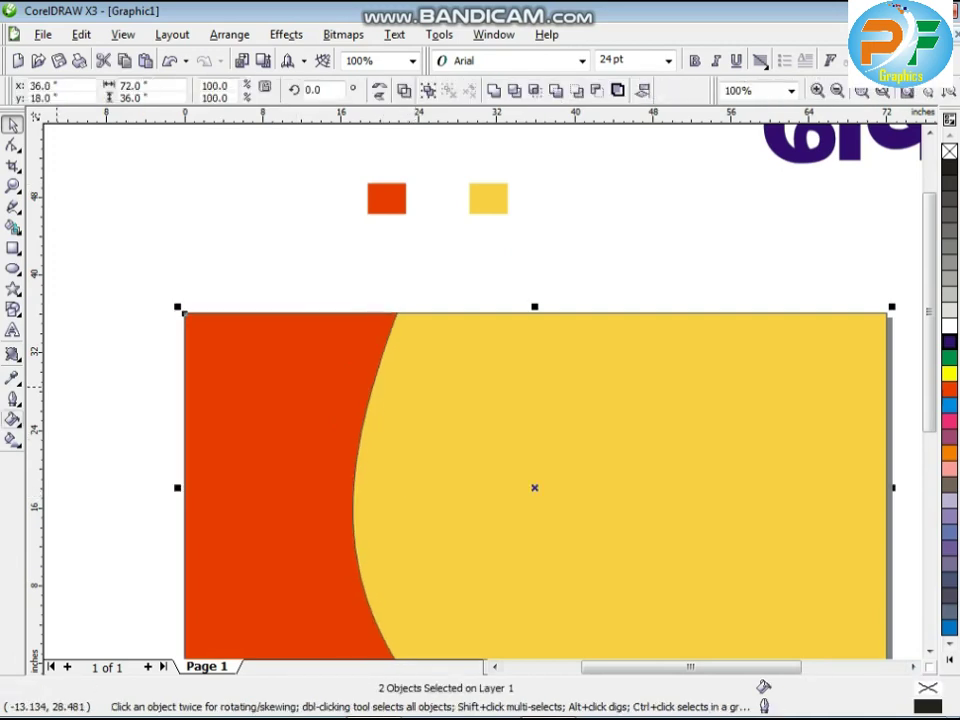
left_click(13, 398)
left_click(93, 405)
left_click(115, 356)
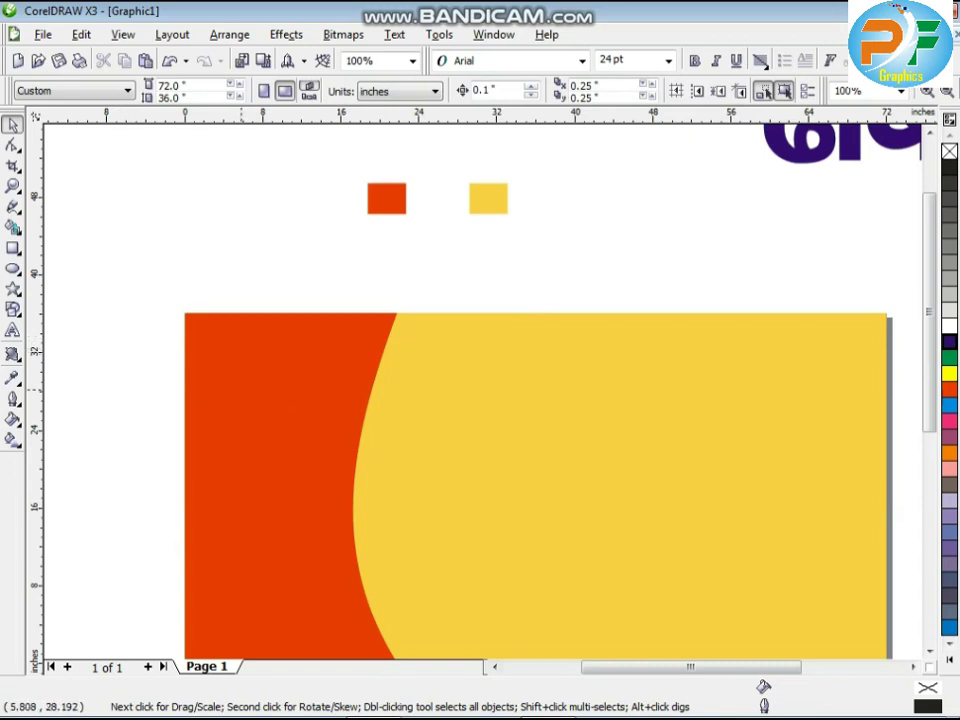
- Swap the two fills by color sampling, giving the background the red (228, 16, 0) and the curved panel the yellow (255, 212, 84)
left_click(247, 386)
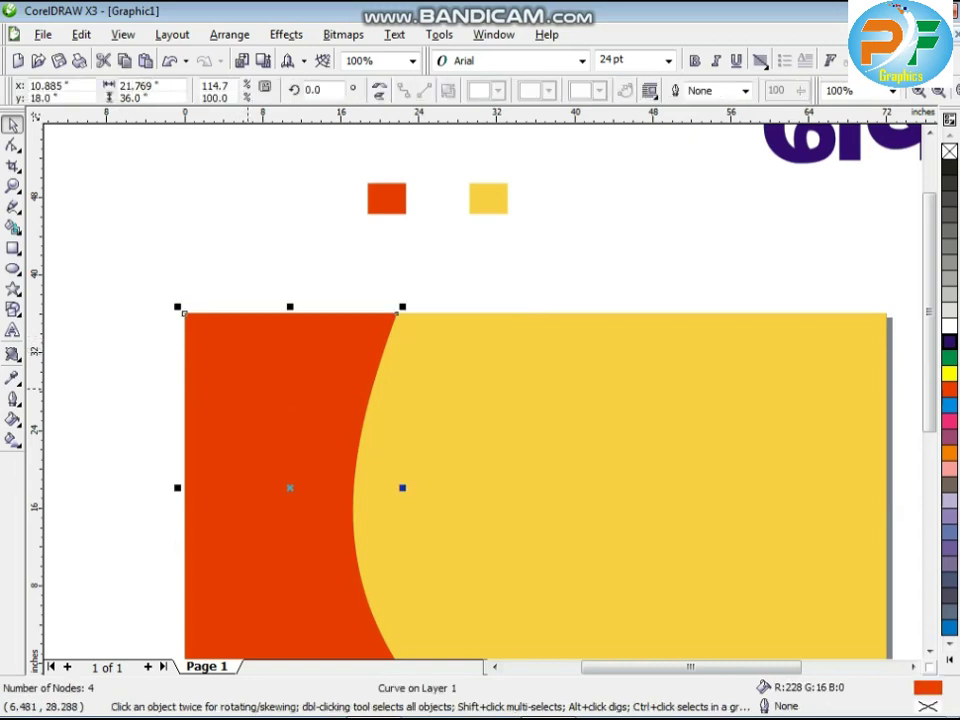
left_click(13, 378)
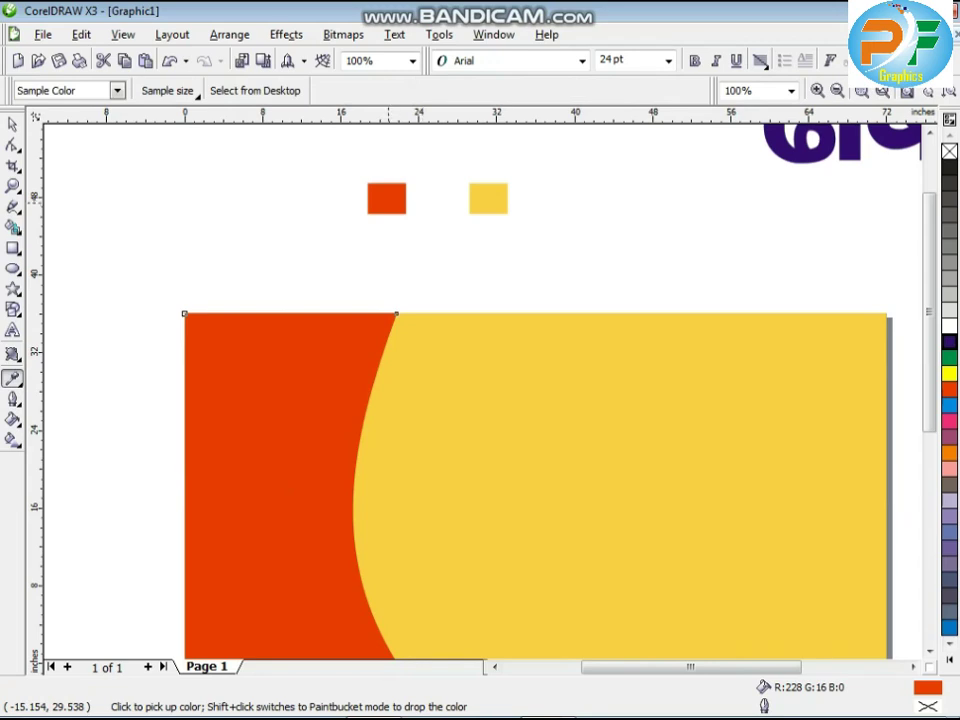
left_click(696, 516)
left_click(280, 450)
left_click(640, 480, "shift")
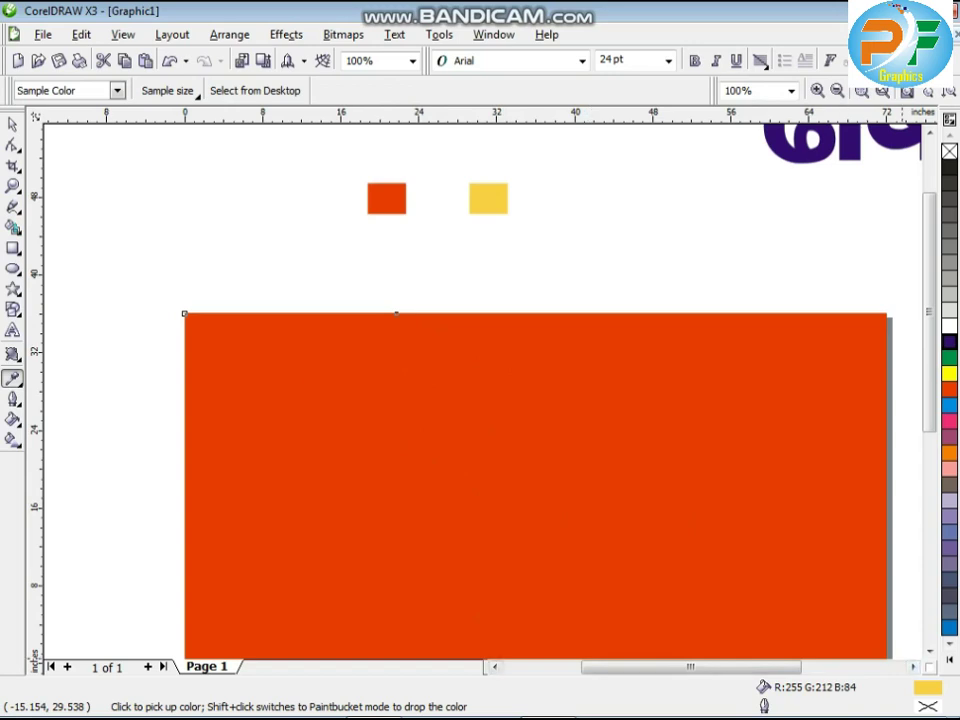
left_click(270, 480, "shift")
- Shrink the curved panel about its center to about 20.7 by 34.2 inches, leaving a red border around it
key("space")
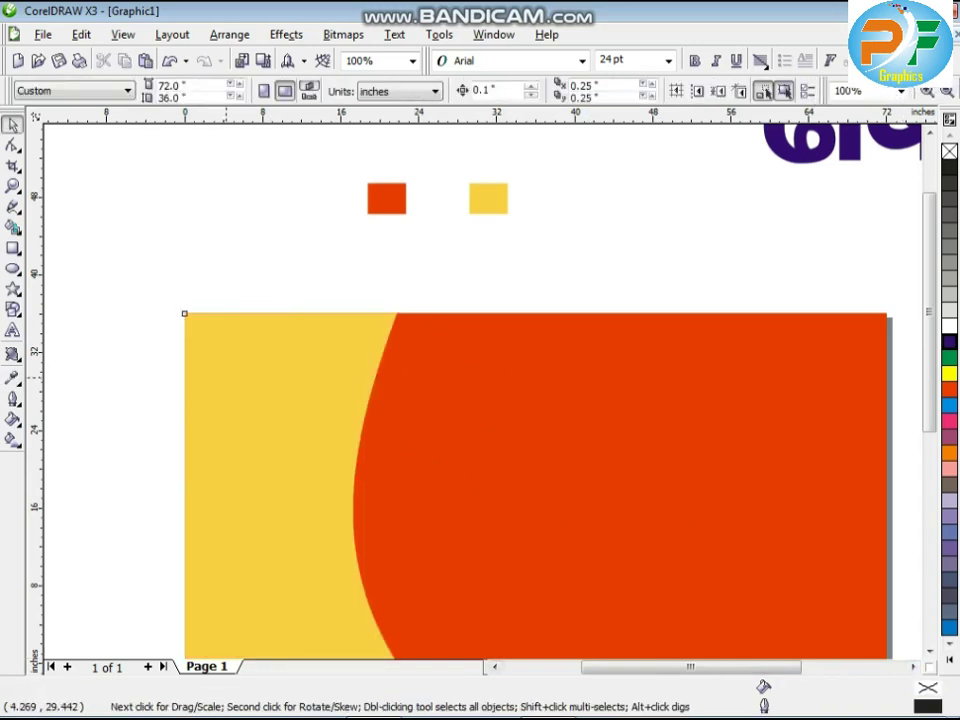
left_click_drag(177, 307, 182, 316)
key("Escape")
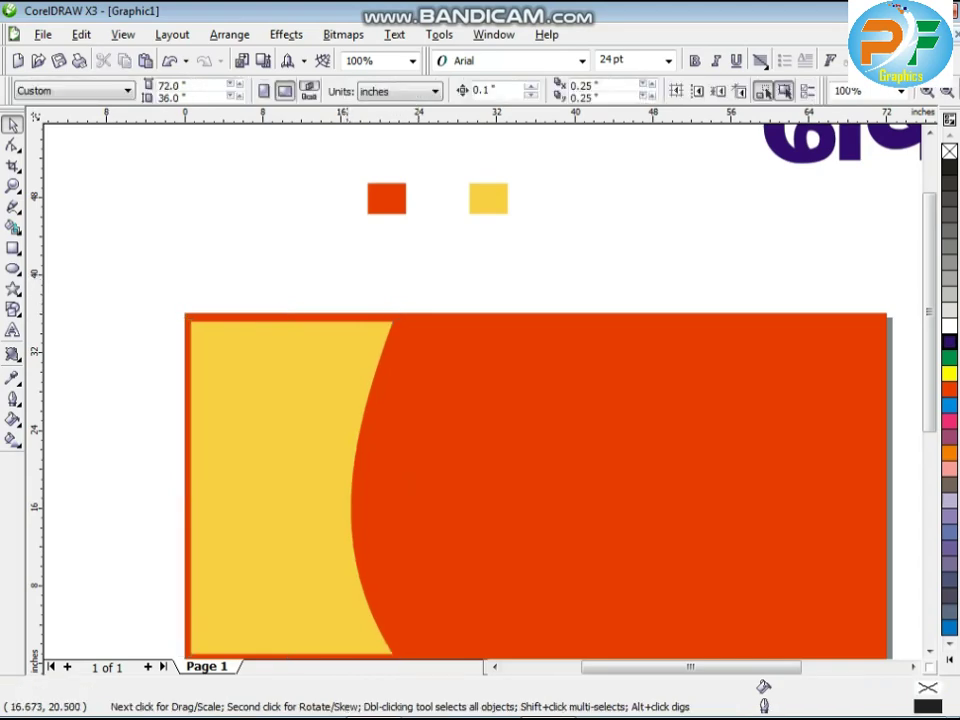
- Apply a two-color linear fountain fill to the curved panel, from its golden yellow to bright yellow
scroll(348, 463, "up", 2)
left_click(344, 439)
key("F11")
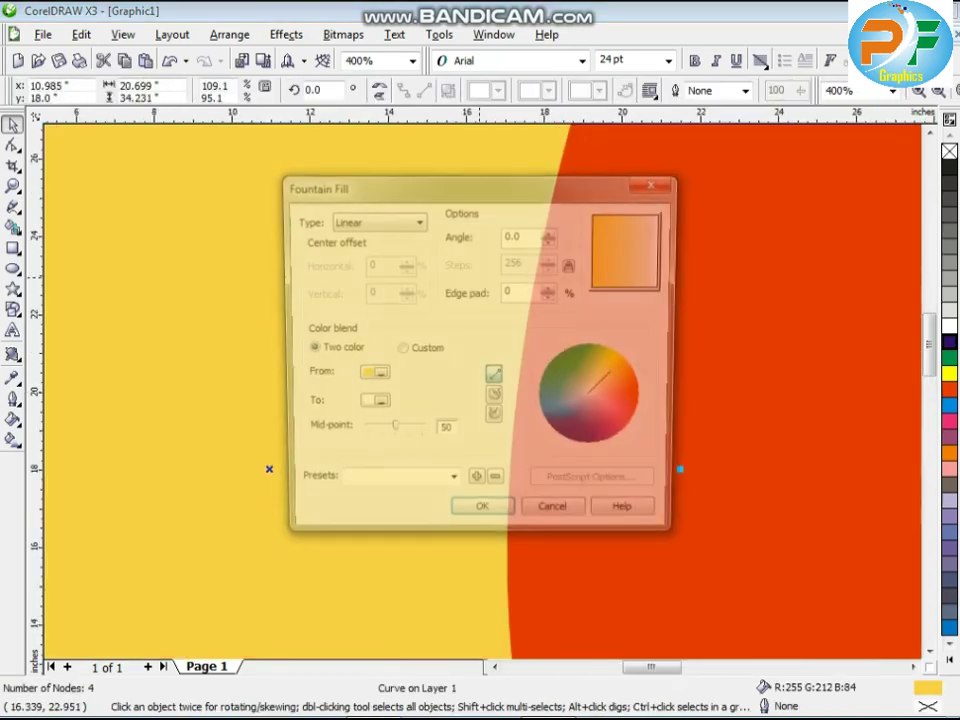
left_click(369, 405)
left_click(376, 436)
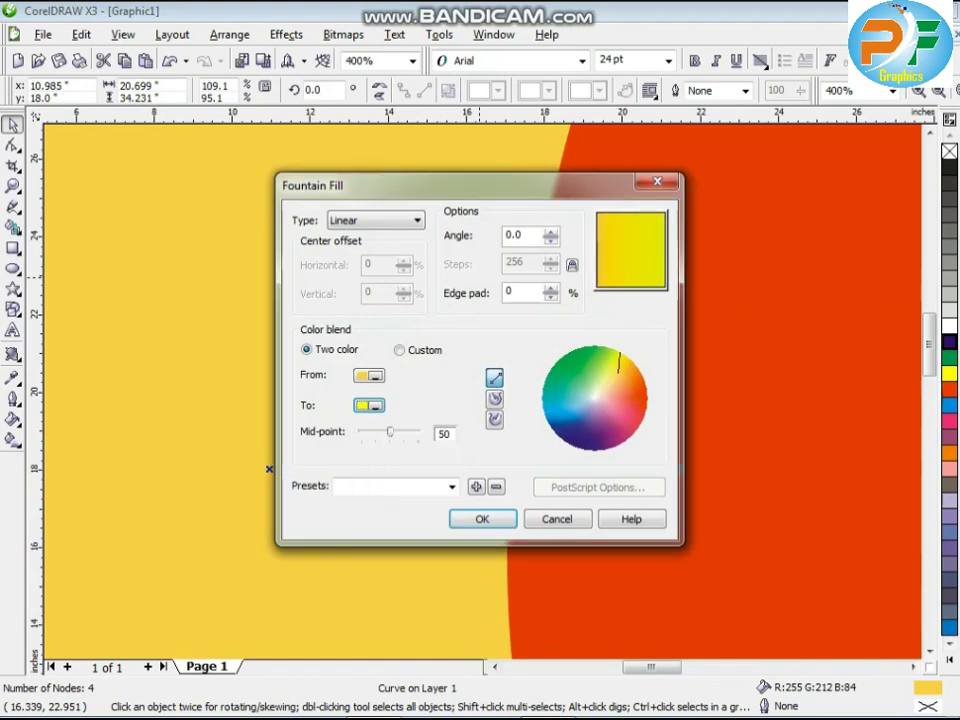
left_click(481, 518)
scroll(460, 420, "down", 2)
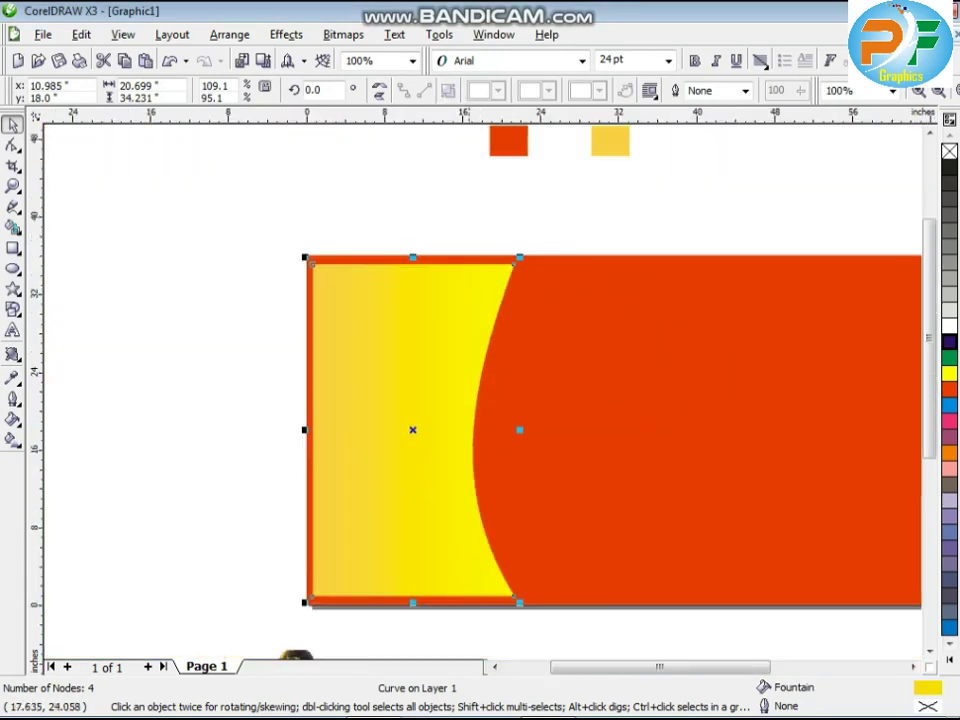
key("Escape")
- Group the yellow curved panel with the red background rectangle
left_click(400, 430)
left_click(700, 430, "shift")
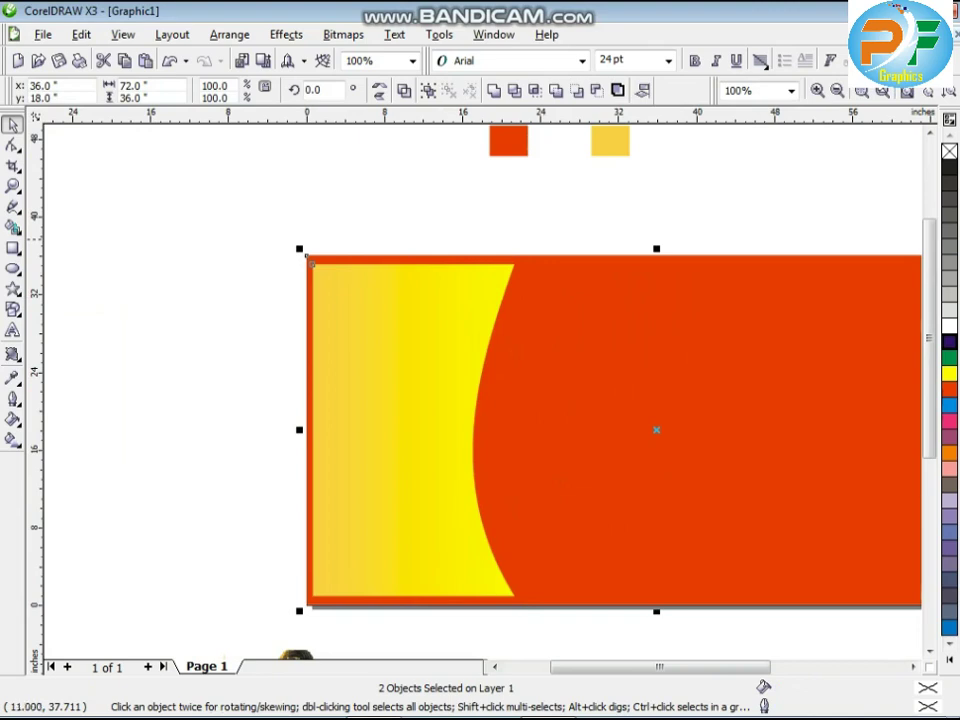
key("ctrl+g")
key("Escape")
left_click_drag(659, 666, 698, 666)
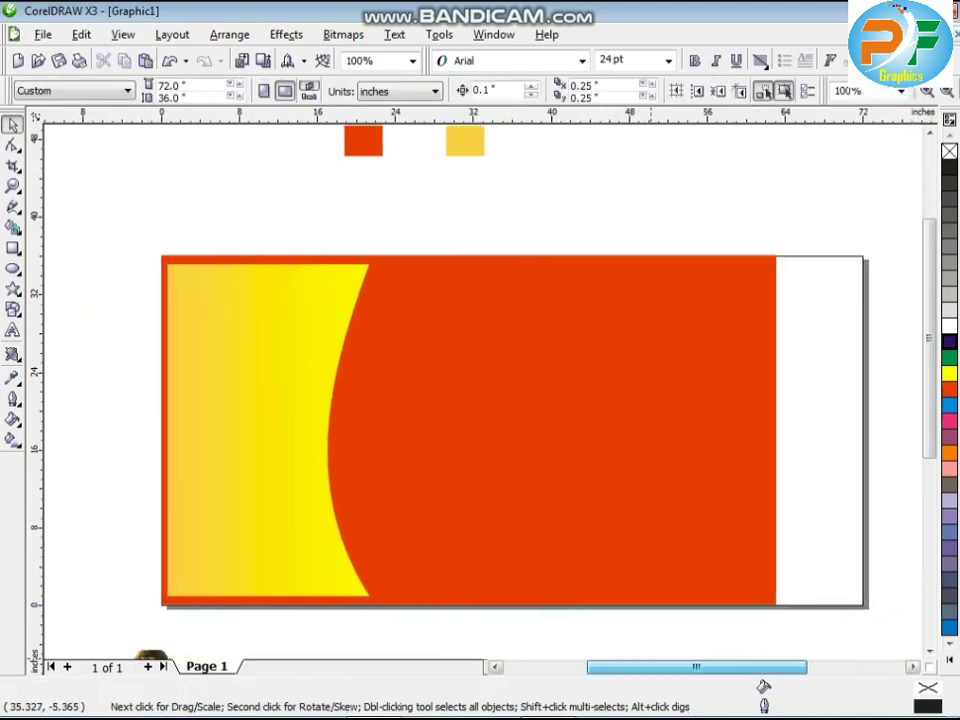
left_click(584, 296)
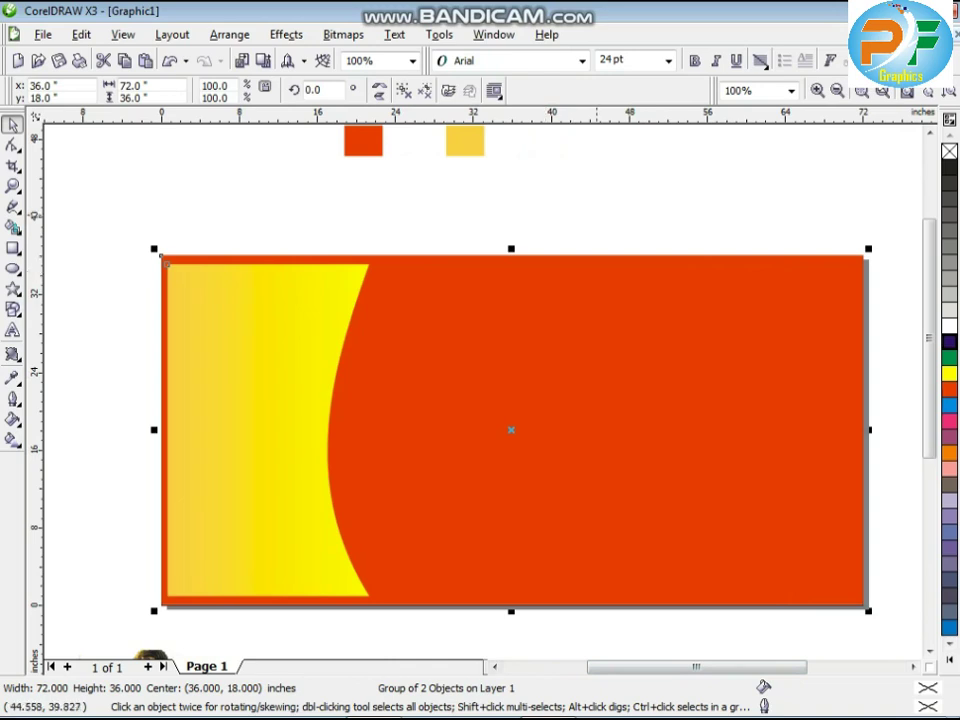
key("Escape")
- Move the महादेव logo bitmap onto the red background and convert it to vectors with Quick Trace
left_click_drag(696, 666, 757, 666)
left_click(870, 620)
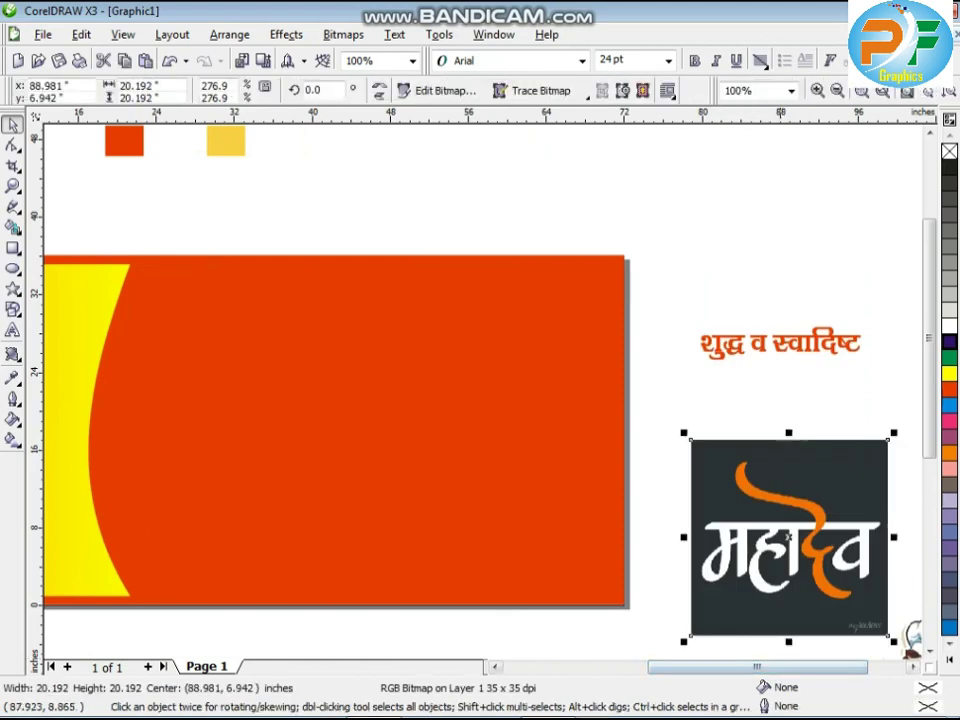
left_click_drag(778, 518, 364, 339)
scroll(364, 339, "up", 2)
left_click(541, 90)
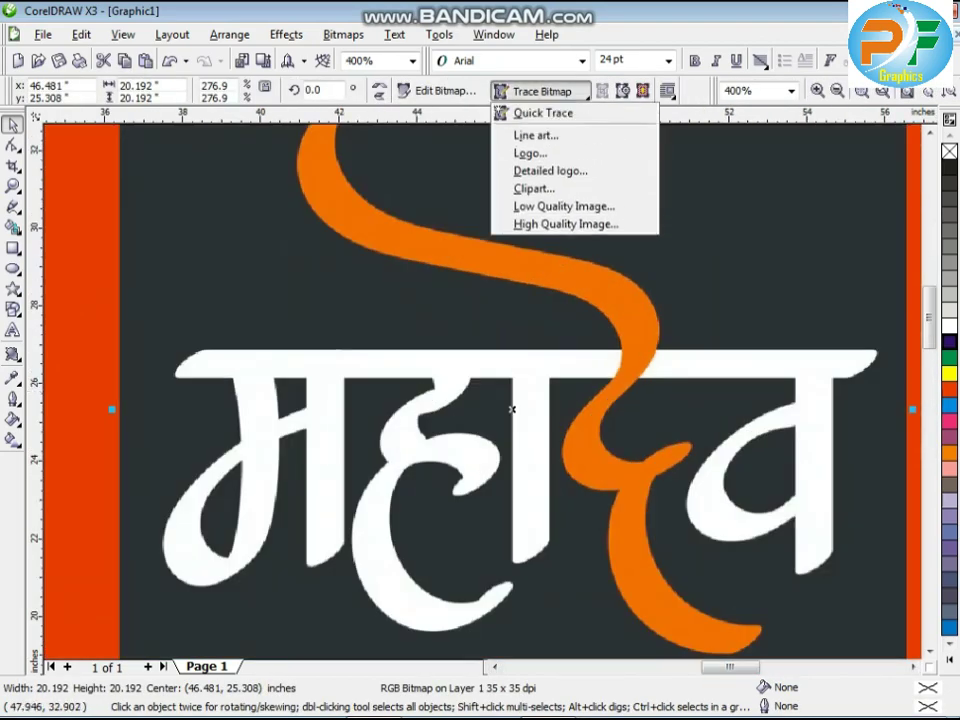
left_click(544, 111)
scroll(458, 423, "down", 2)
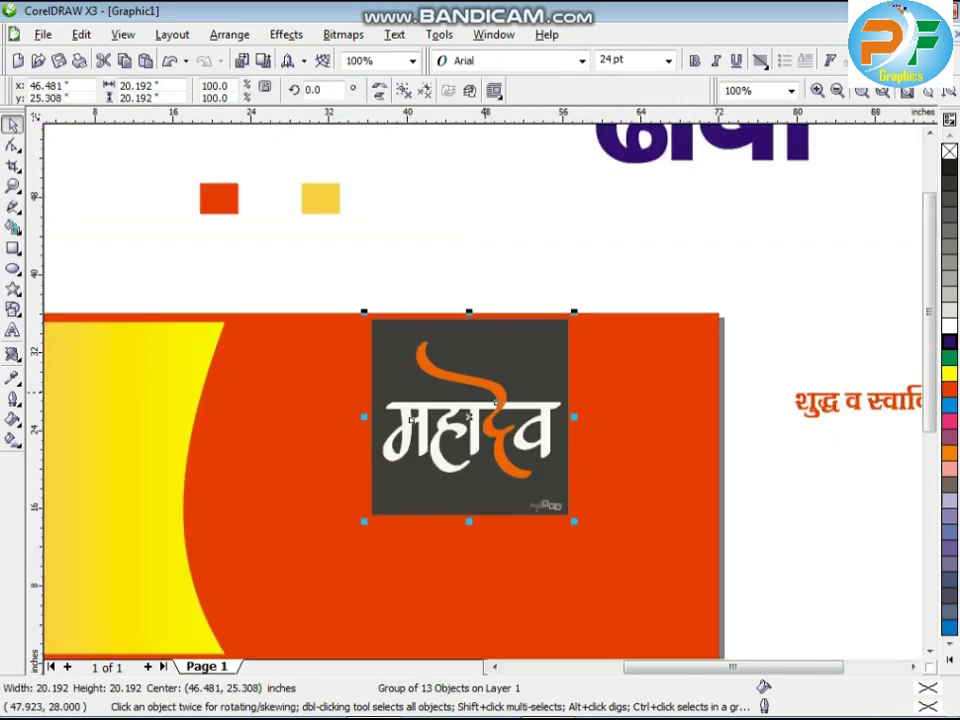
- Move the traced logo up above the banner and delete the original bitmap underneath
left_click_drag(458, 423, 469, 252)
left_click(469, 430)
key("Delete")
- Ungroup the traced logo and delete its dark square background
left_click(499, 270)
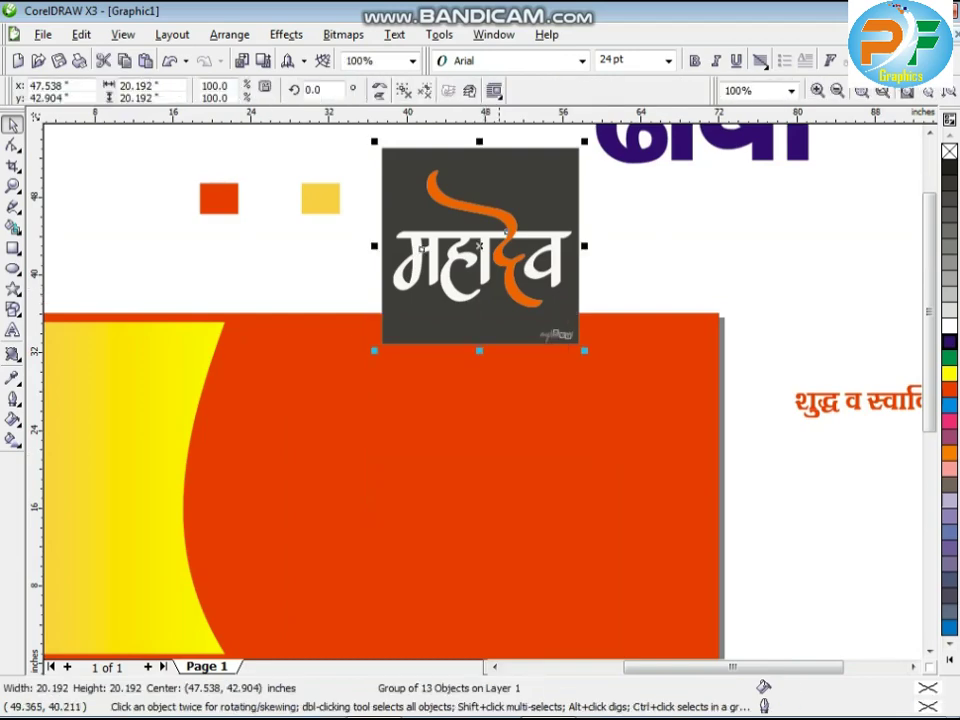
scroll(499, 270, "up", 1)
key("ctrl+u")
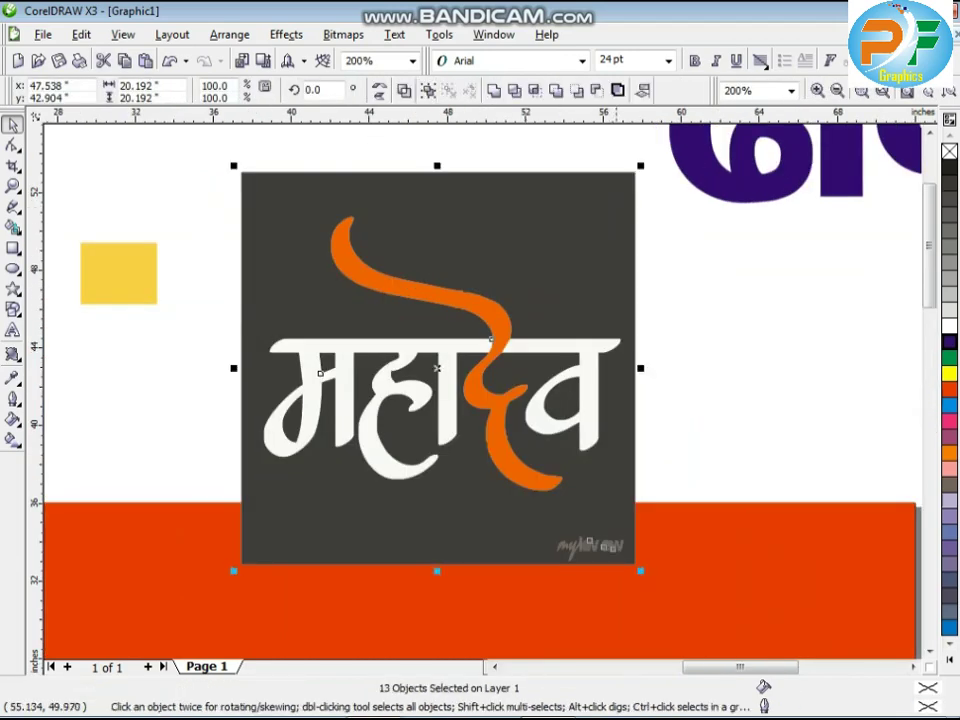
left_click(577, 311)
key("Delete")
- Delete the small signature pieces and the dark leftover shapes inside the महादेव letters
left_click_drag(643, 531, 503, 579)
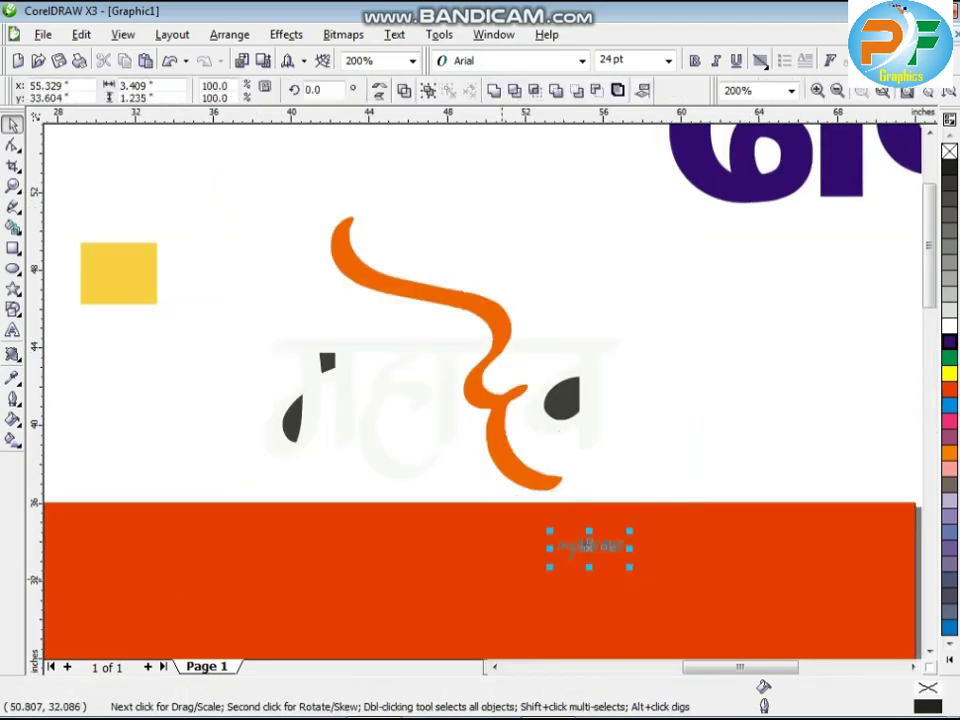
key("Delete")
left_click(563, 405)
key("Delete")
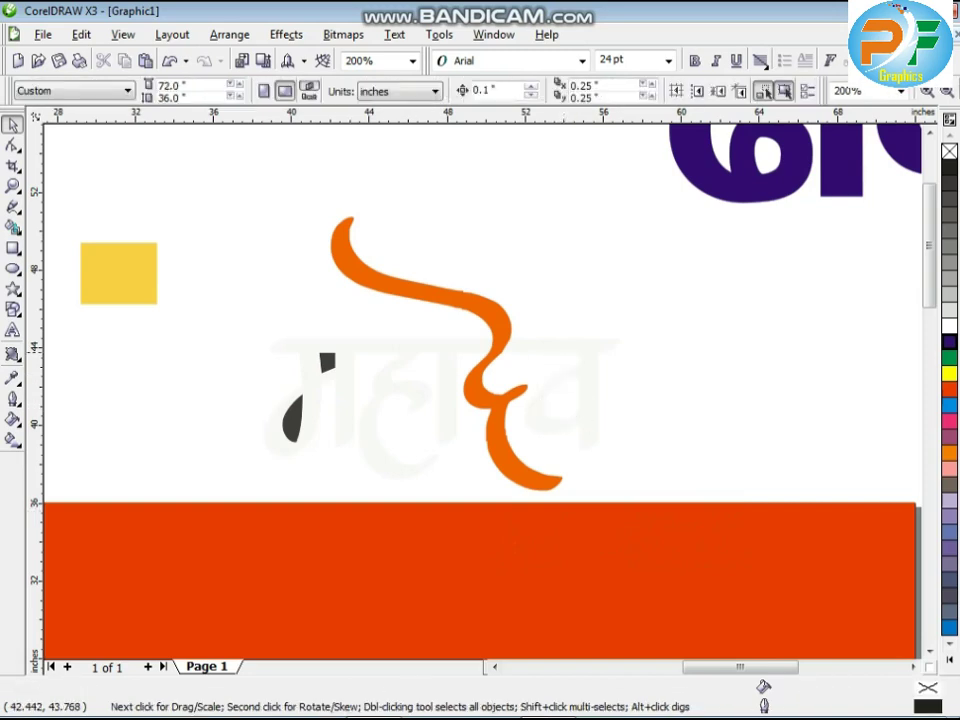
key("Delete")
left_click(293, 414)
key("Delete")
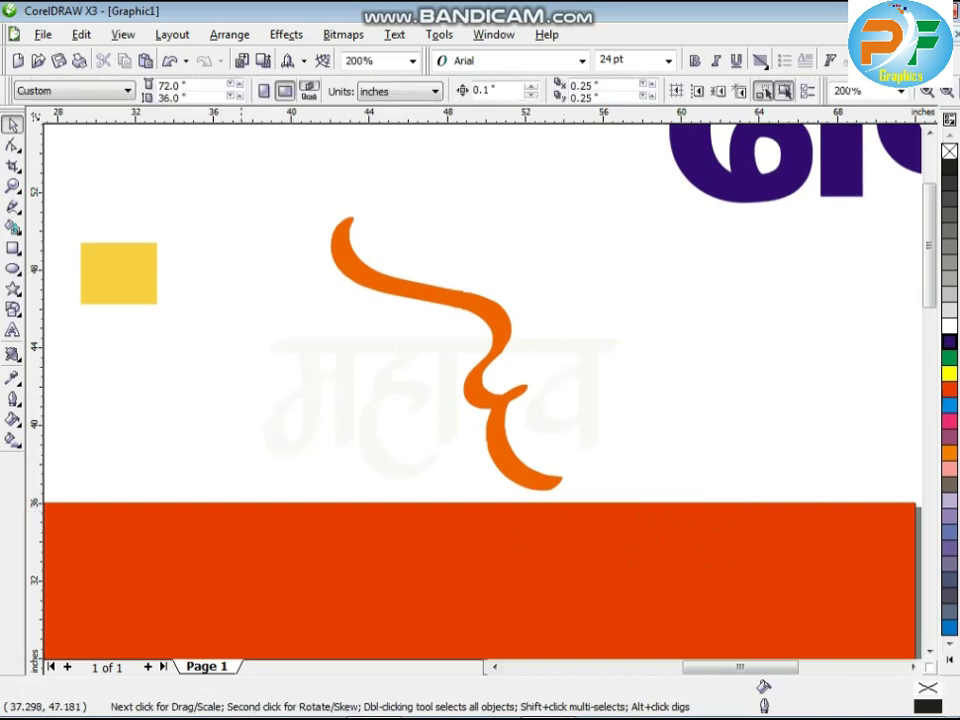
- Move the traced महादेव lettering onto the red area beside the yellow panel and enlarge it to about 28 by 21.5 inches
scroll(493, 391, "down", 2)
left_click_drag(366, 264, 555, 448)
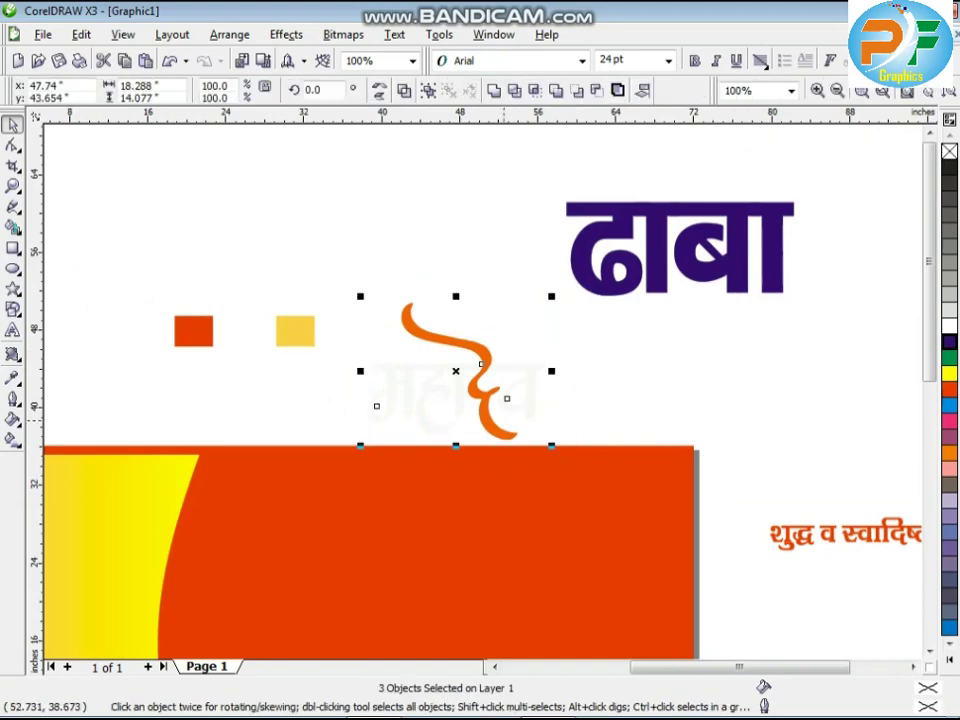
left_click_drag(504, 419, 339, 555)
scroll(339, 555, "up", 2)
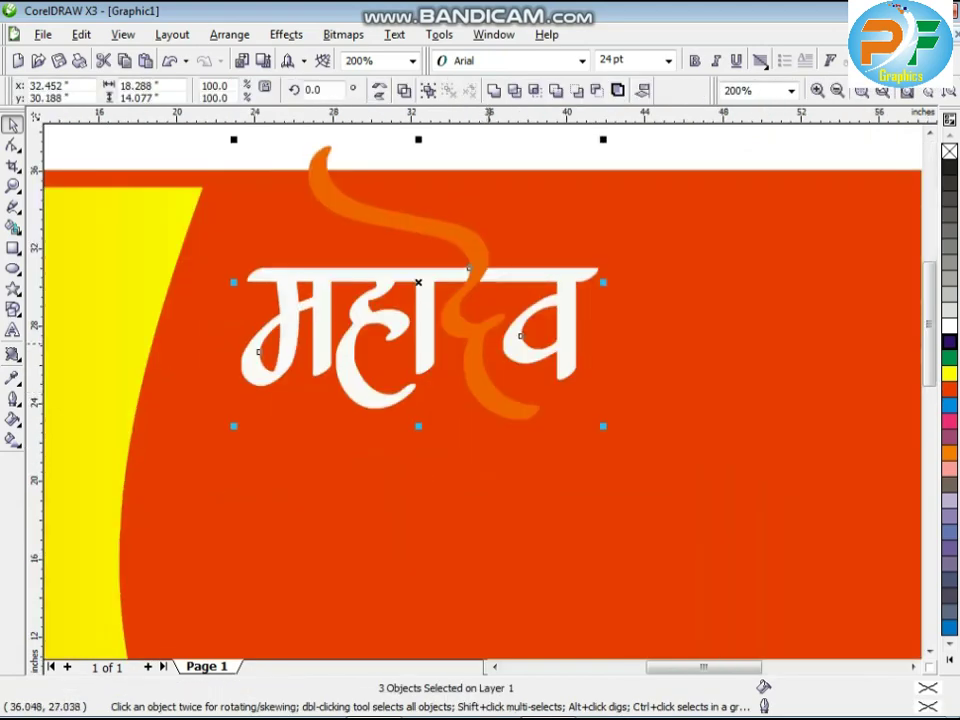
left_click_drag(418, 282, 391, 318)
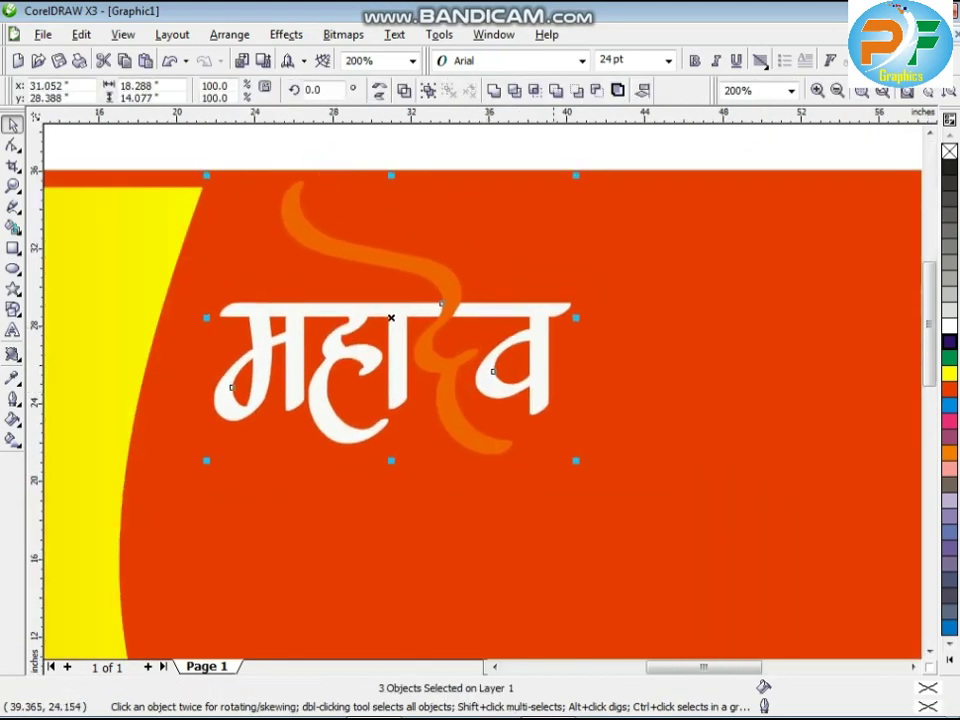
left_click_drag(576, 461, 791, 605)
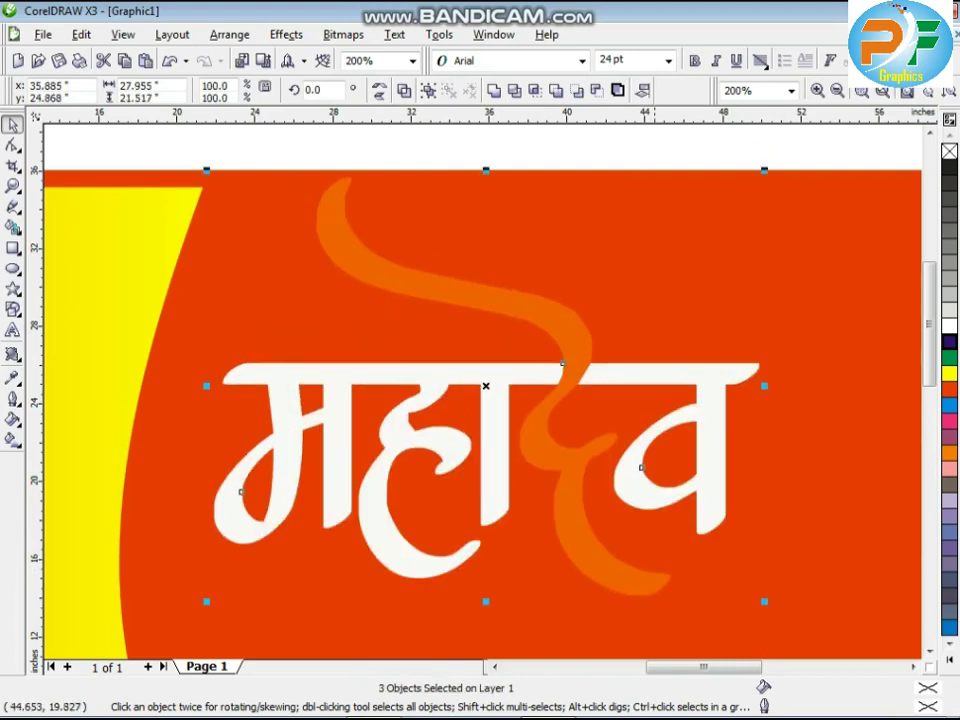
- Nudge the महादेव lettering up and slightly sideways on the red area and shrink it to about 26.9 by 20.7 inches
key("Up")
key("Up")
key("Up")
key("Up")
key("Up")
key("Right")
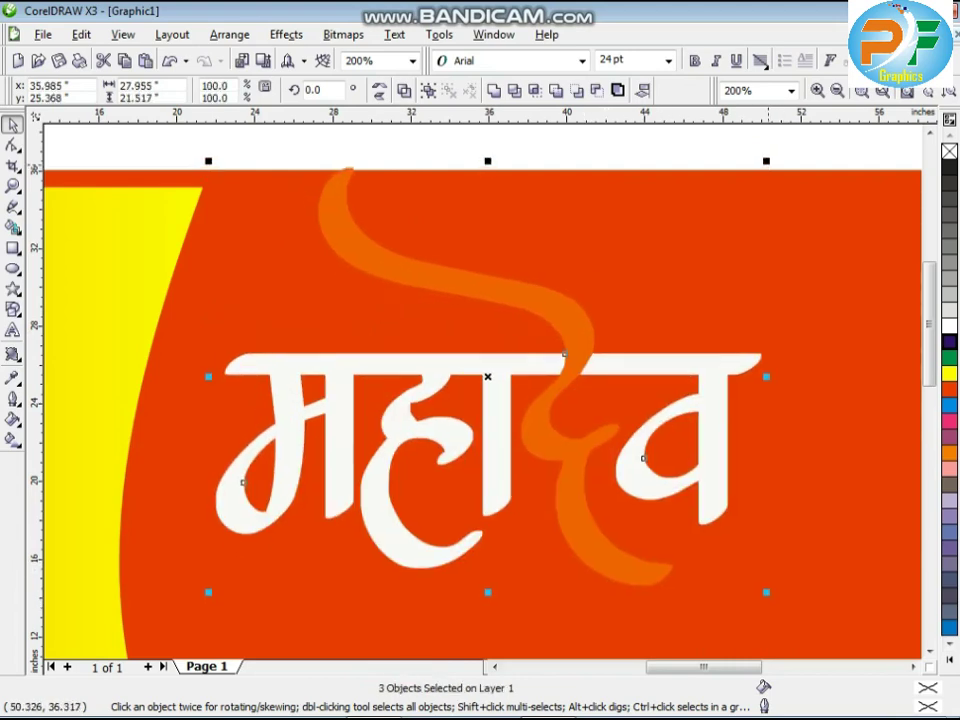
left_click_drag(767, 165, 756, 170, "shift")
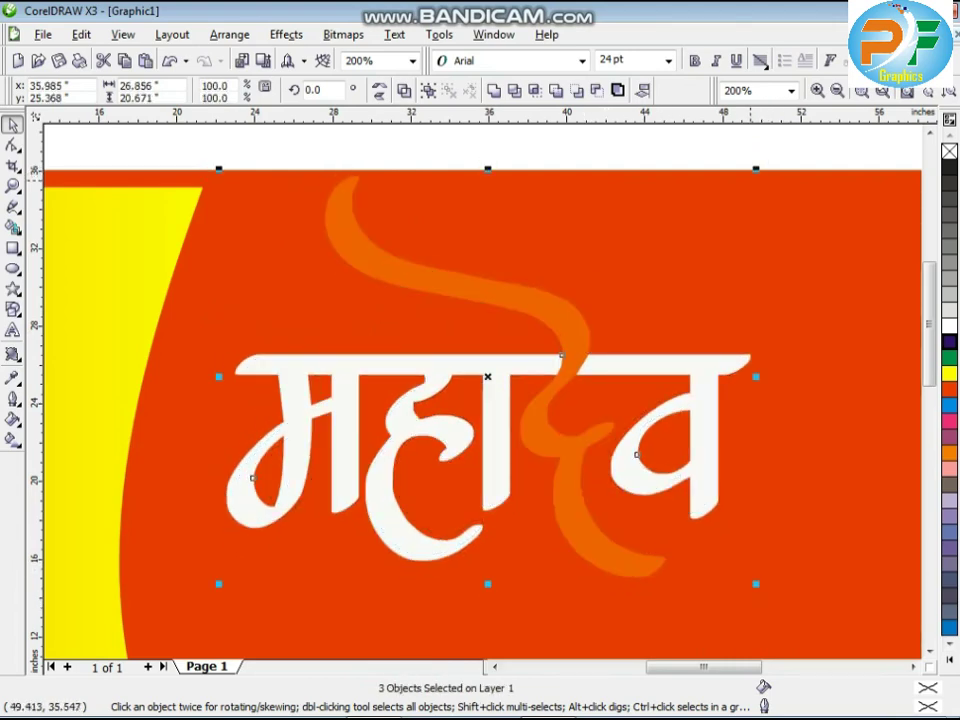
- Group the महादेव lettering and give it a 40 pt dark outline with rounded corners, behind the fill and scaling with the image
key("ctrl+g")
key("F12")
type("40")
key("Return")
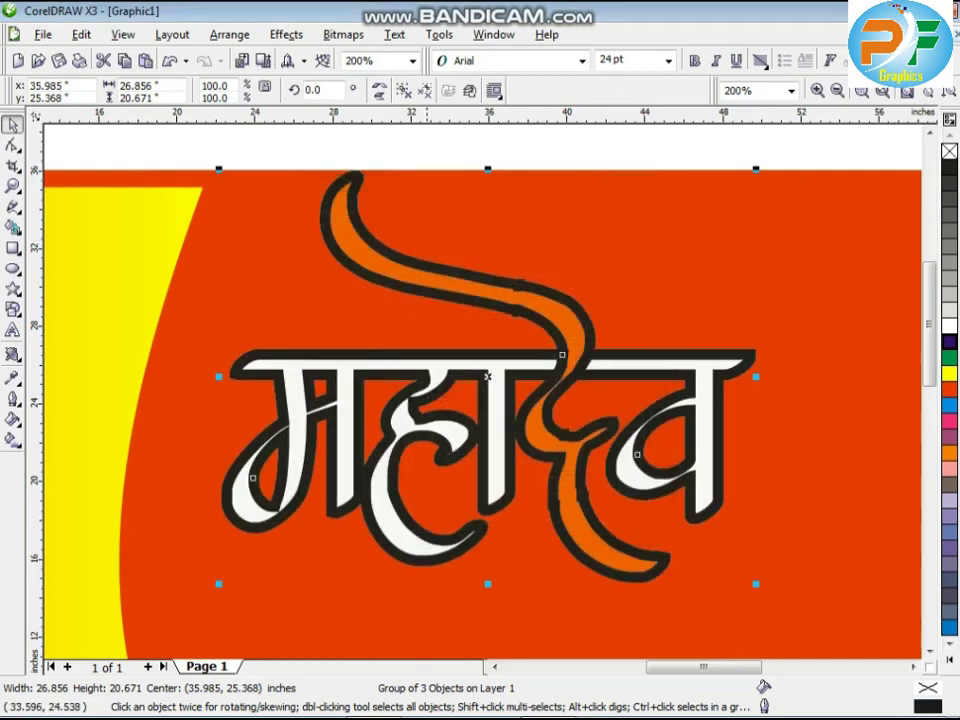
key("F12")
left_click(335, 443)
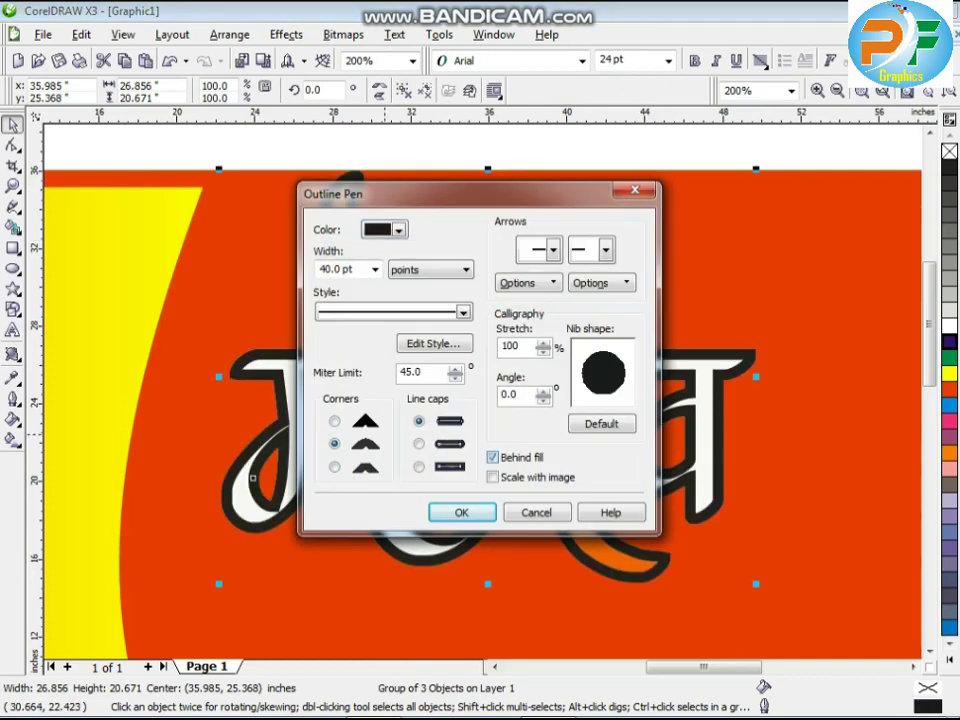
left_click(492, 477)
left_click(461, 512)
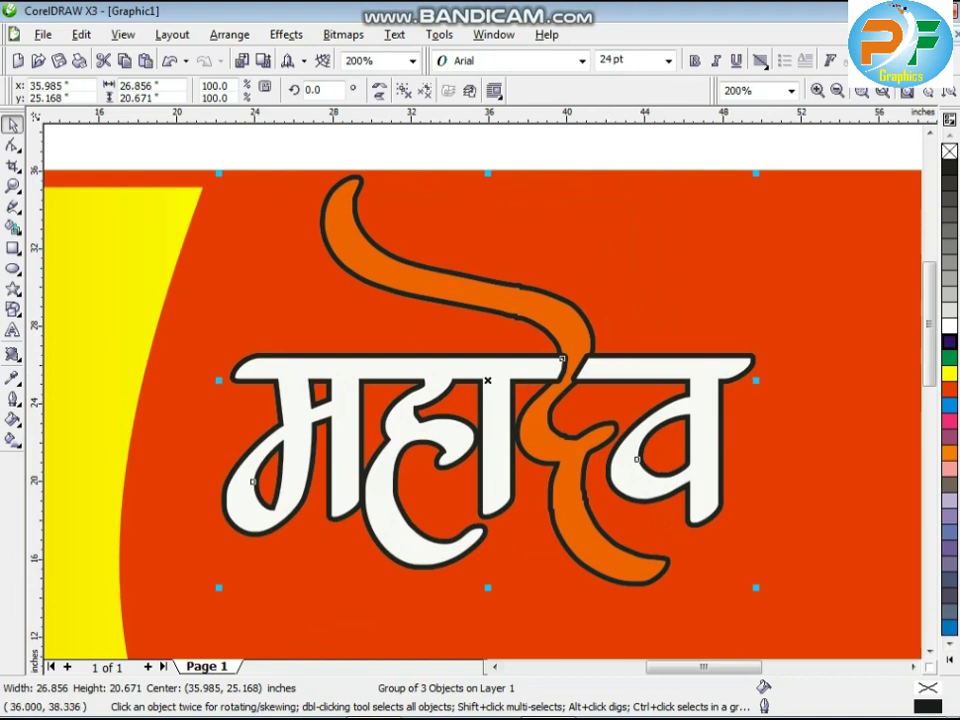
- Ungroup the outlined महादेव lettering
key("ctrl+u")
key("Escape")
- Try to weld the three महादेव lettering pieces into one shape, and undo the weld
left_click(495, 294)
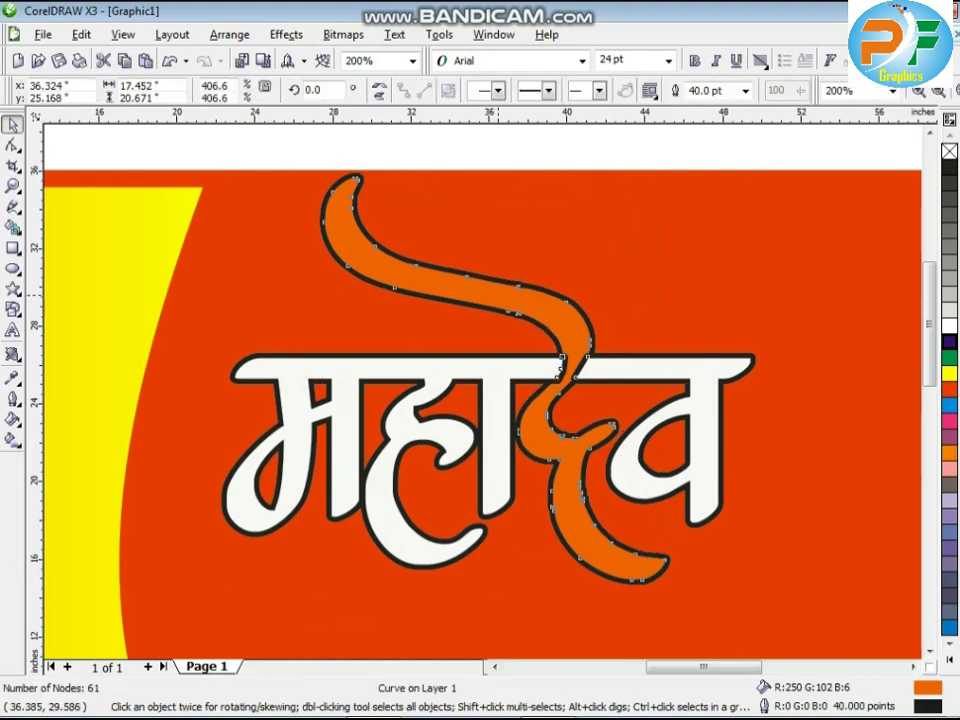
left_click(488, 365, "shift")
left_click(613, 370, "shift")
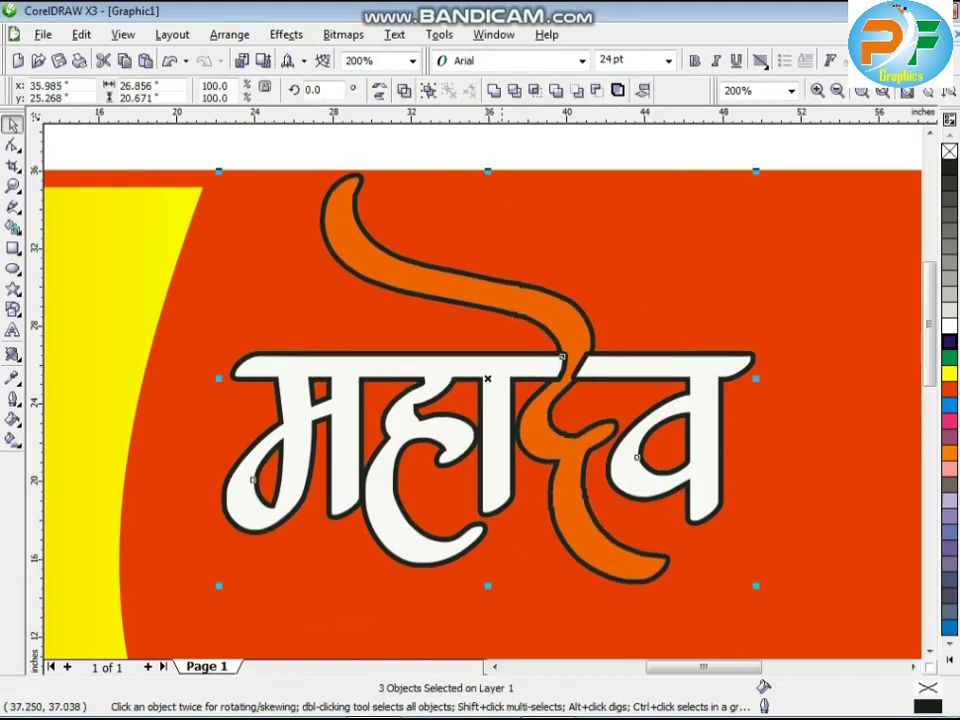
left_click(493, 90)
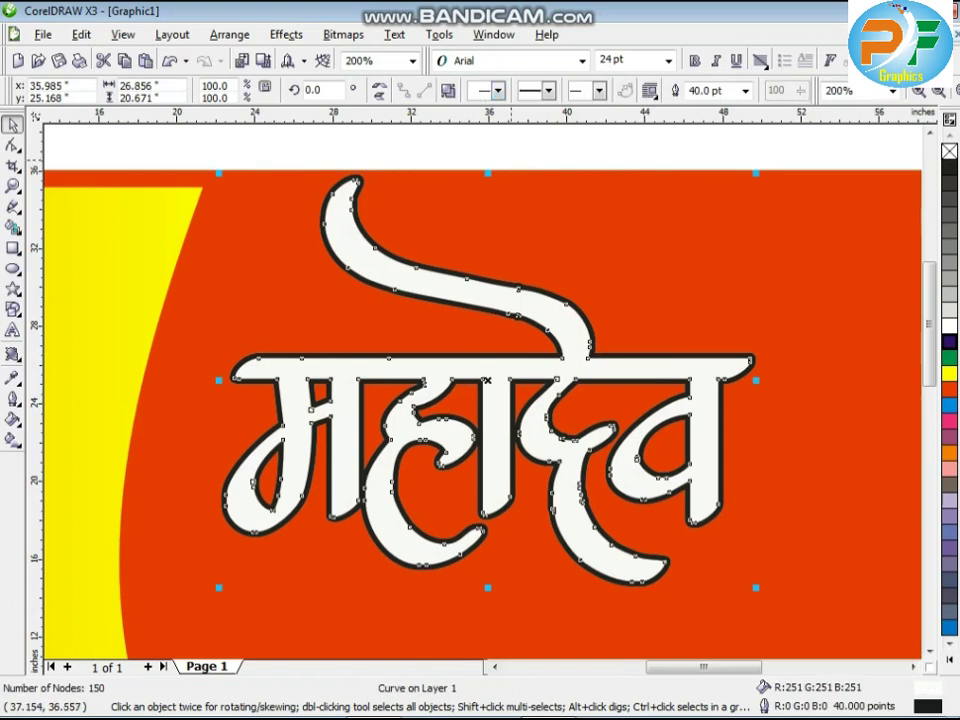
key("ctrl+z")
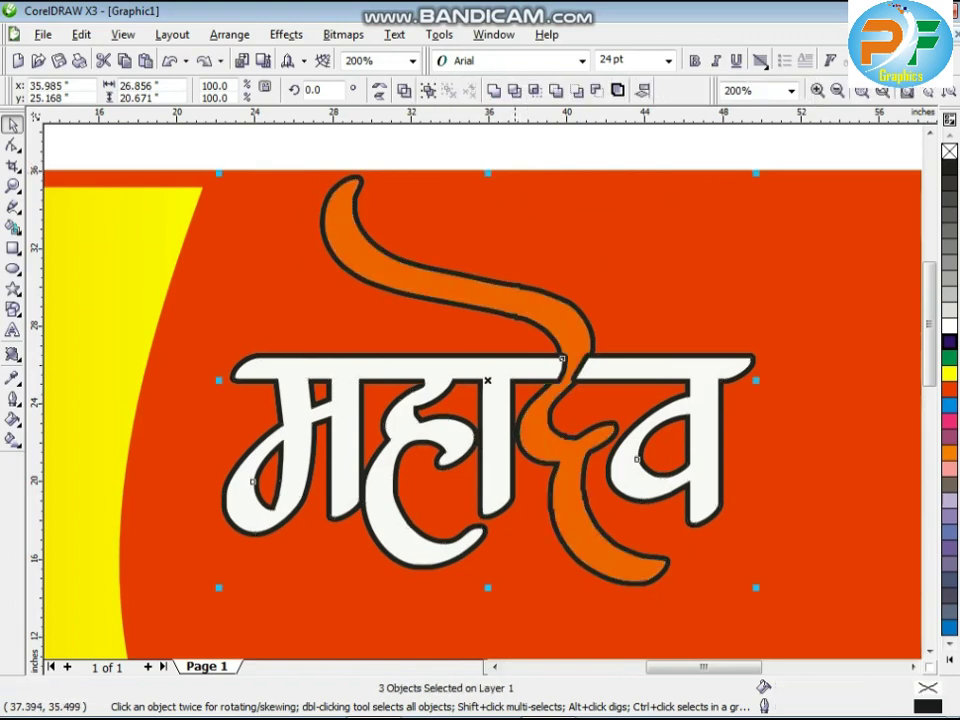
- Raise the महादेव lettering slightly and fill its long curved दे stroke with Orange
key("Escape")
left_click(371, 204)
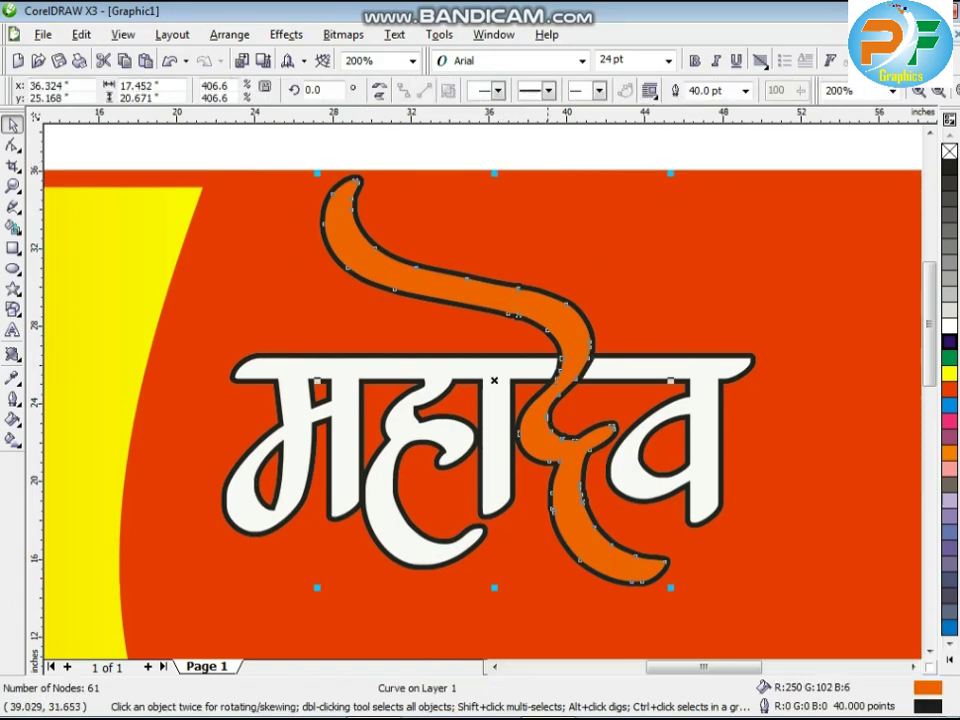
scroll(414, 486, "down", 2)
left_click(276, 289)
left_click_drag(357, 369, 615, 582)
left_click(493, 273)
left_click(492, 400)
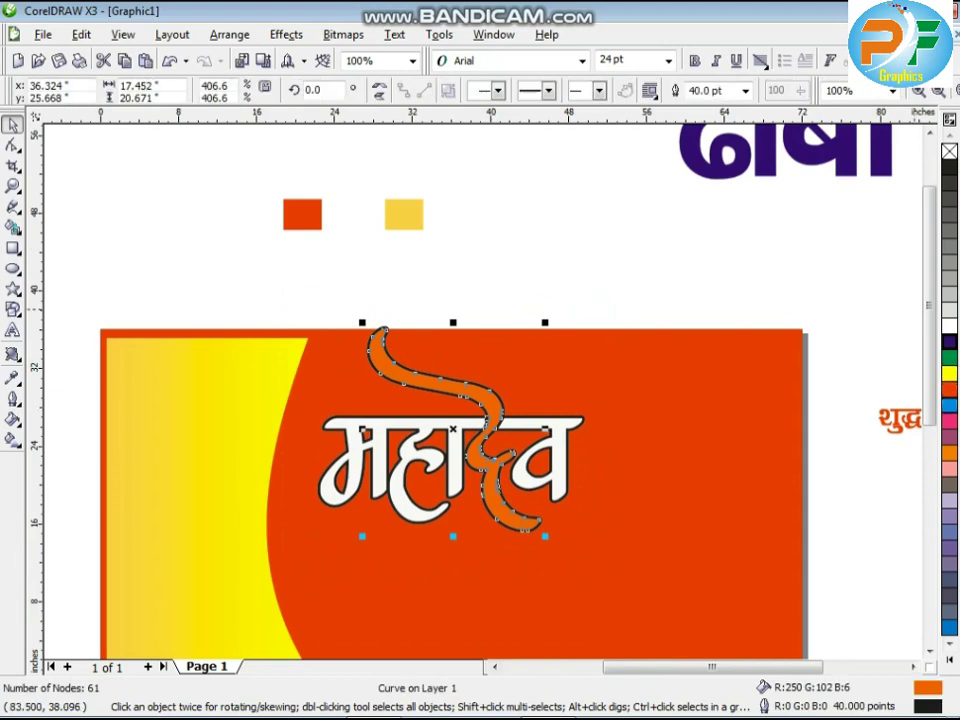
scroll(496, 415, "up", 2)
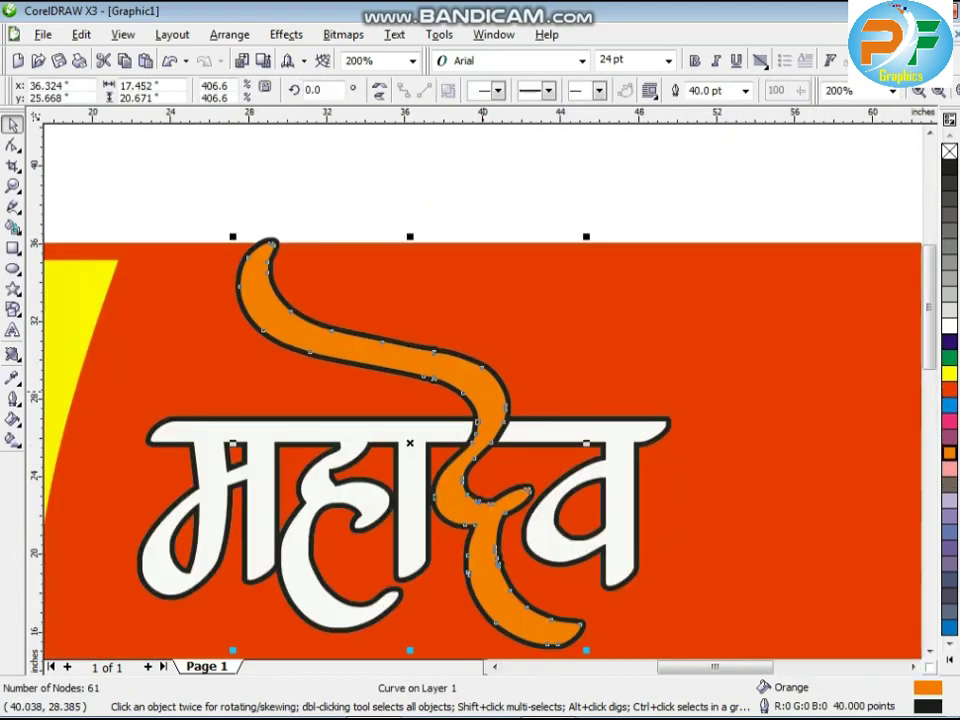
- Apply an orange-to-yellow fountain fill to the curved दे stroke
key("F11")
left_click(369, 401)
left_click(407, 456)
left_click(486, 517)
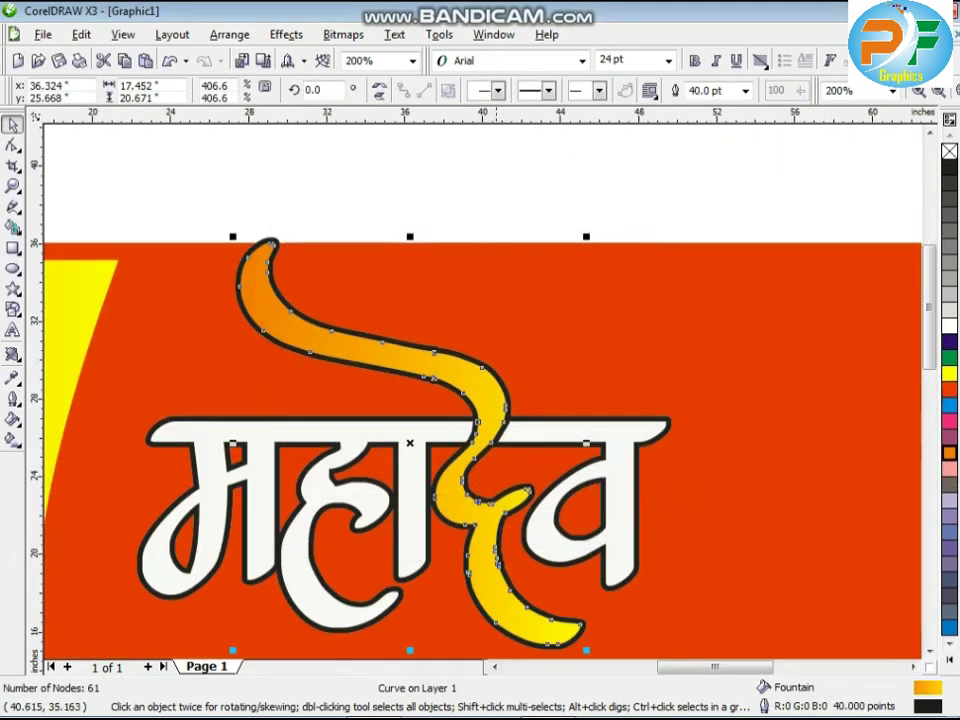
key("Escape")
- Shrink the महादेव lettering to about 20.5 by 15.8 inches, position it beside the yellow panel and group its pieces
scroll(546, 428, "down", 2)
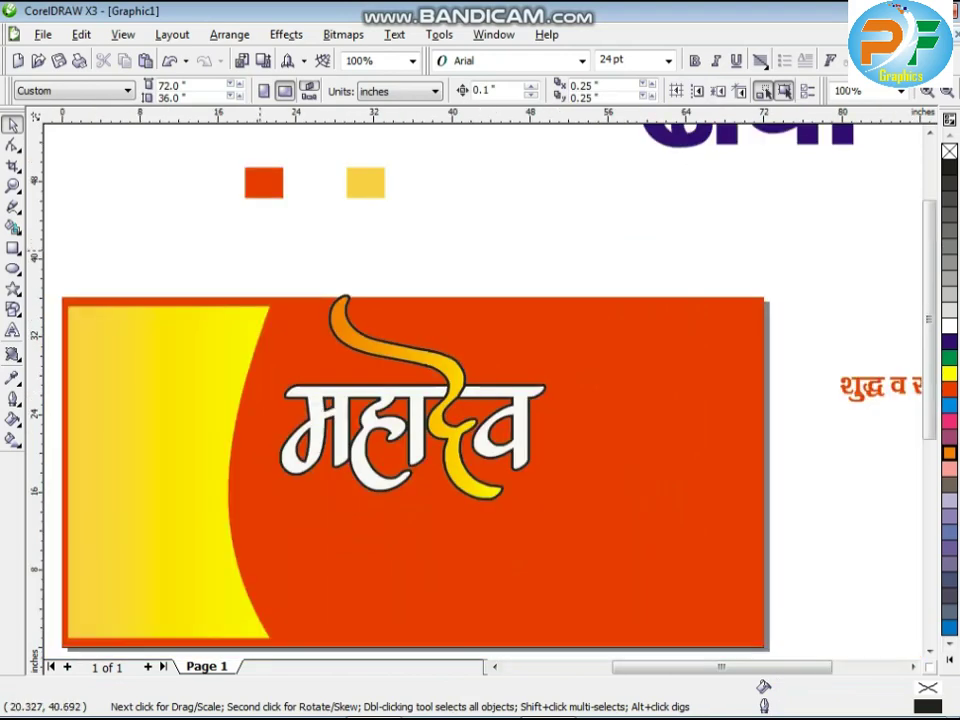
left_click_drag(260, 251, 480, 461)
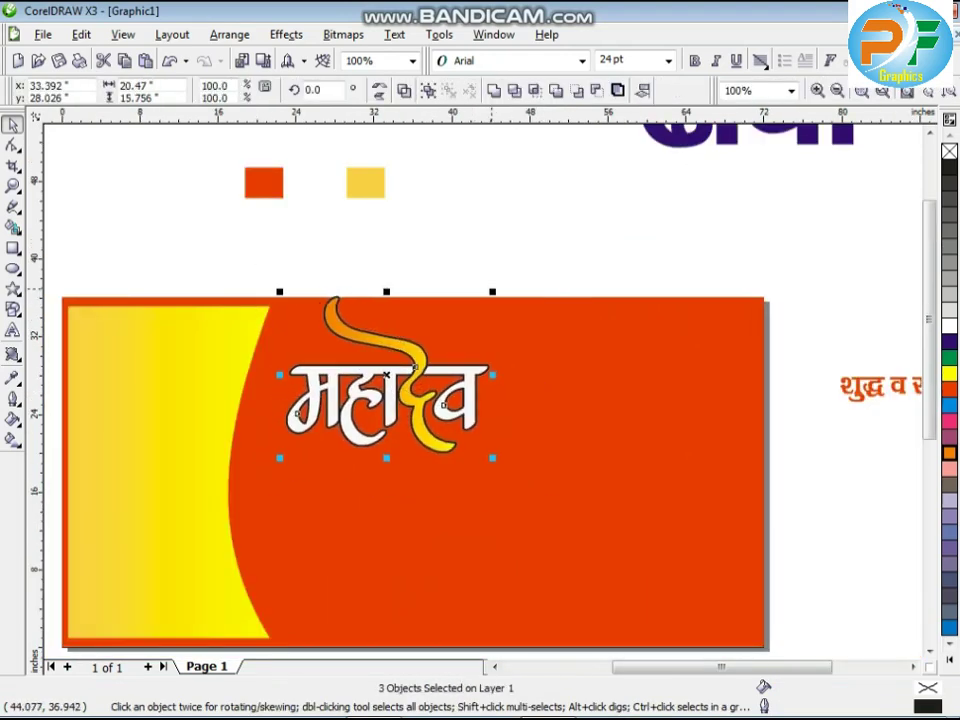
key("Down")
key("Down")
key("Down")
key("Left")
key("Down")
key("Left")
key("Down")
key("Down")
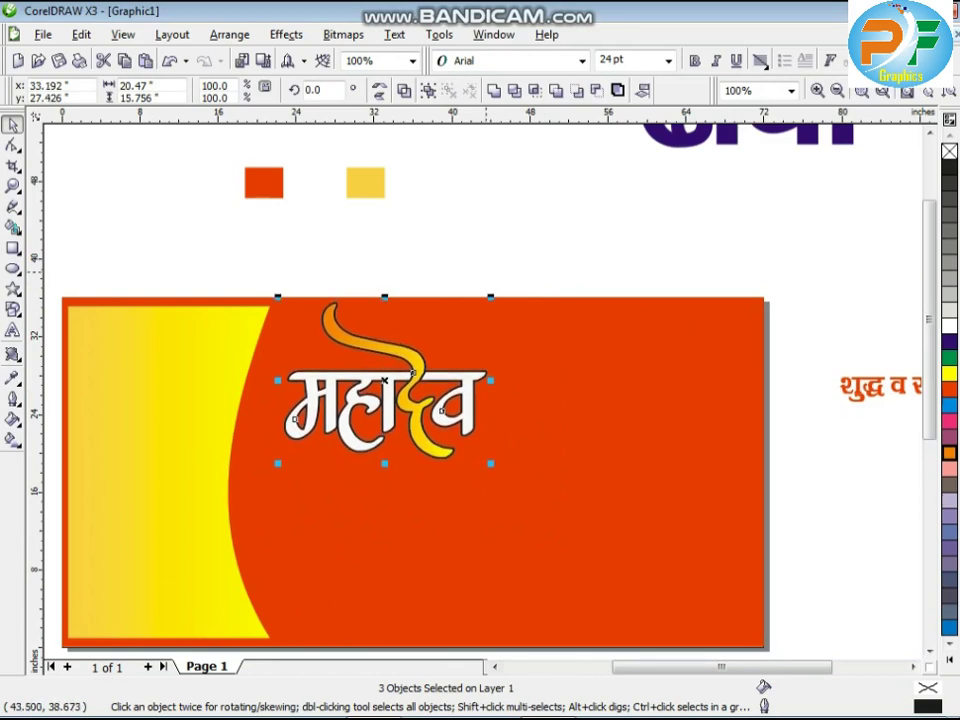
key("ctrl+g")
key("Escape")
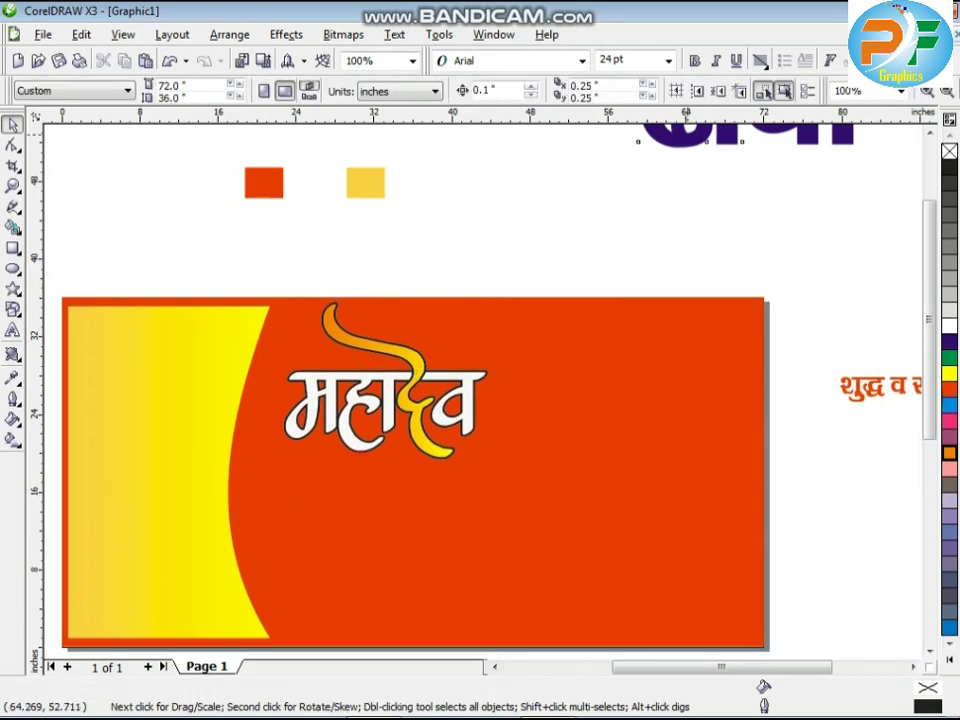
- Place the ढाबा text on the red area after महादेव and resize the महादेव group to about 21.8 by 16.1 inches
left_click_drag(690, 134, 590, 410)
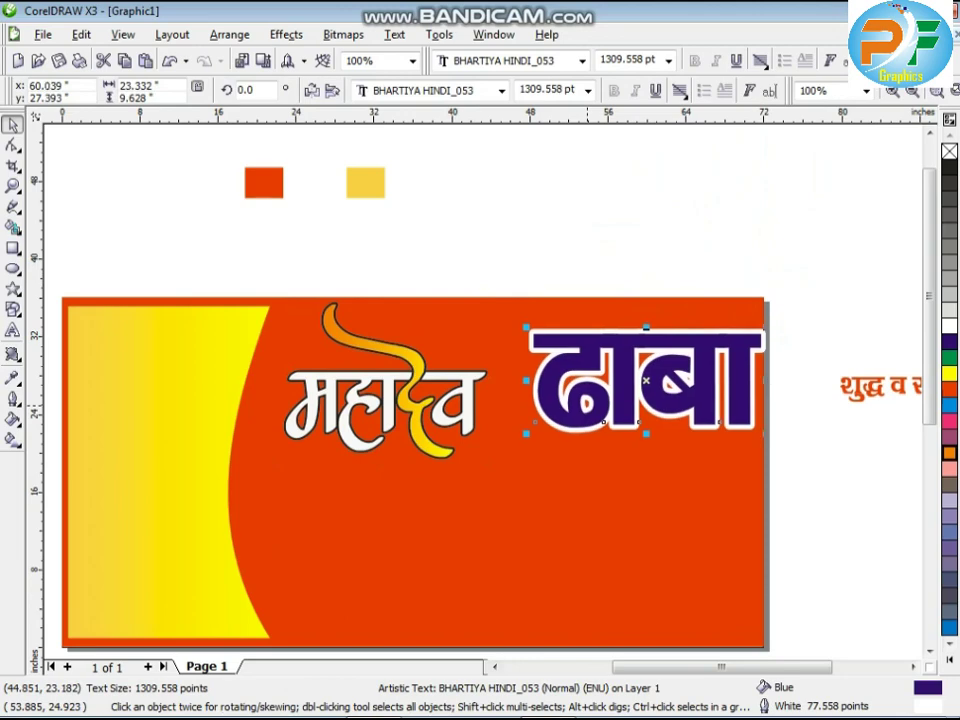
left_click(412, 373)
left_click_drag(491, 297, 575, 259)
scroll(320, 281, "up", 1)
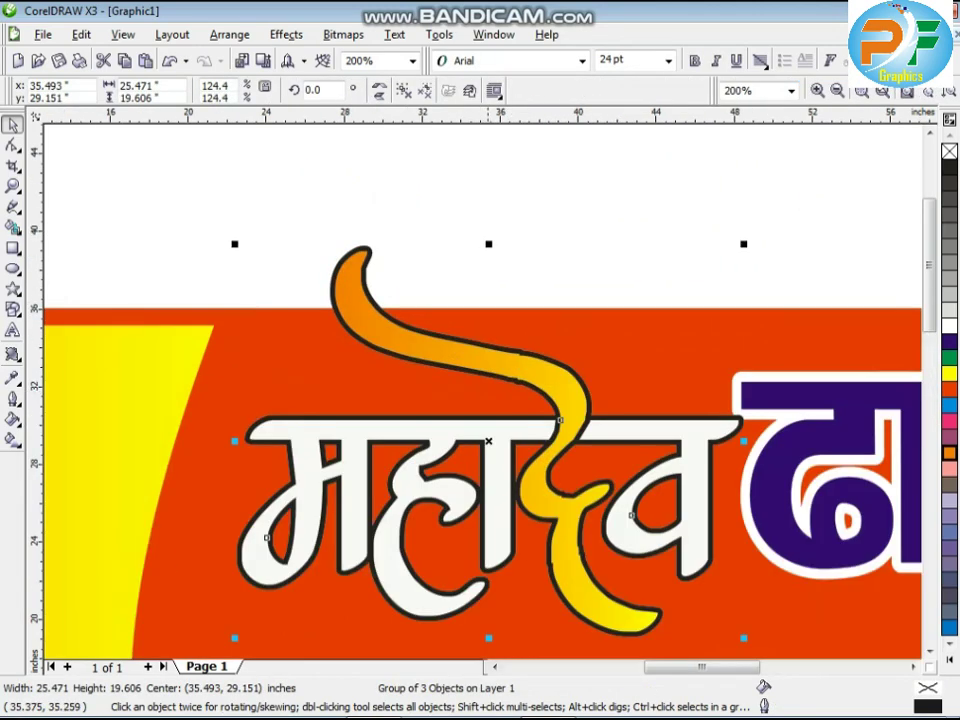
left_click_drag(488, 245, 493, 293)
key("Up")
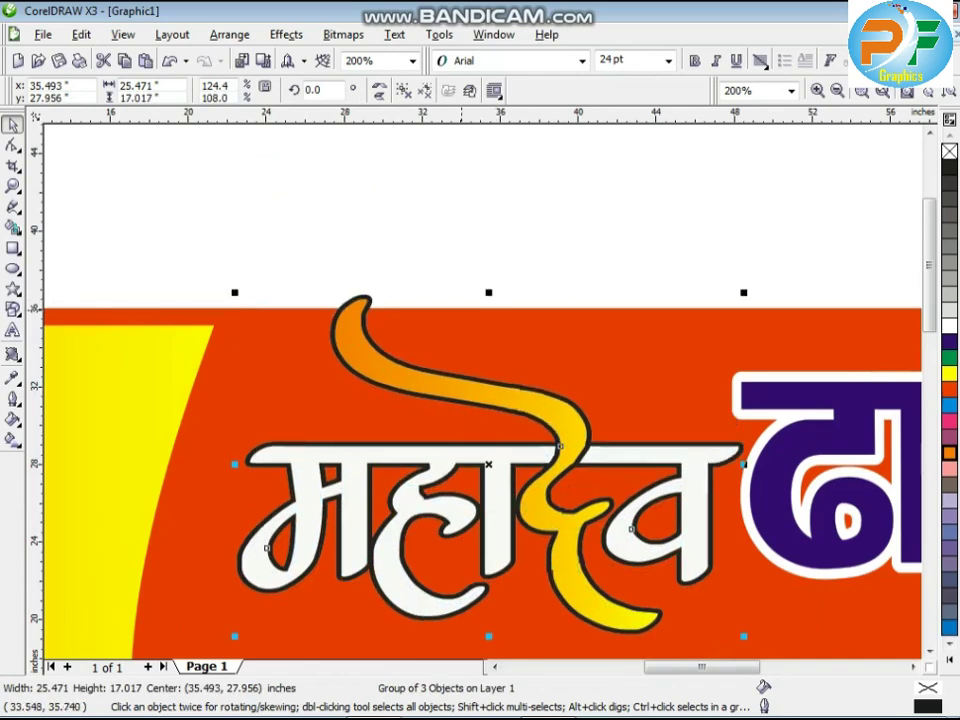
left_click_drag(489, 292, 489, 258)
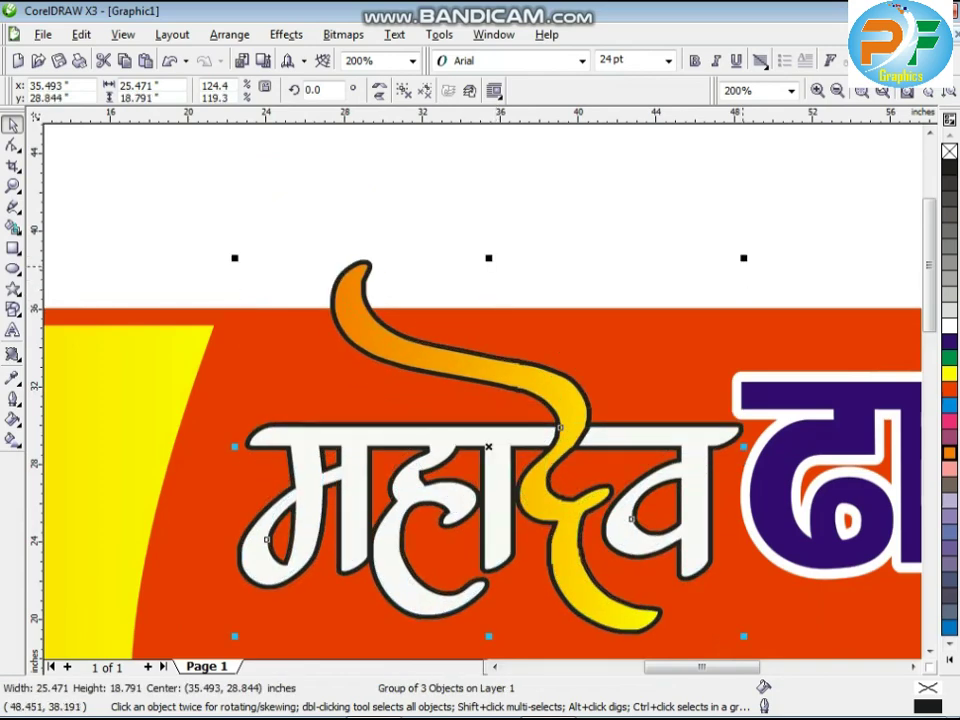
left_click_drag(743, 257, 694, 318)
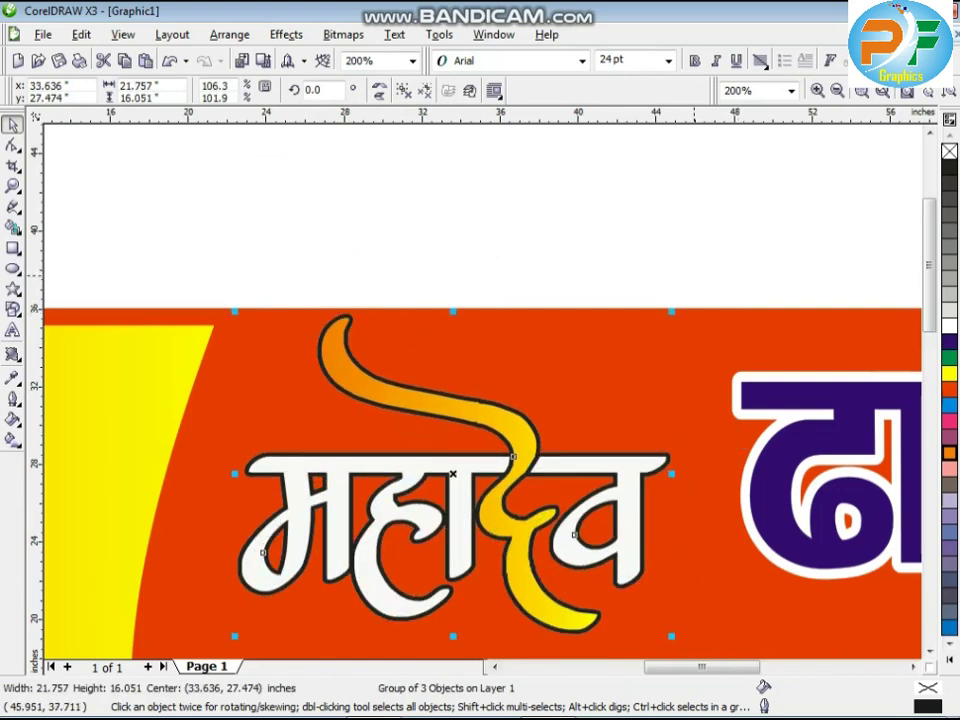
key("Escape")
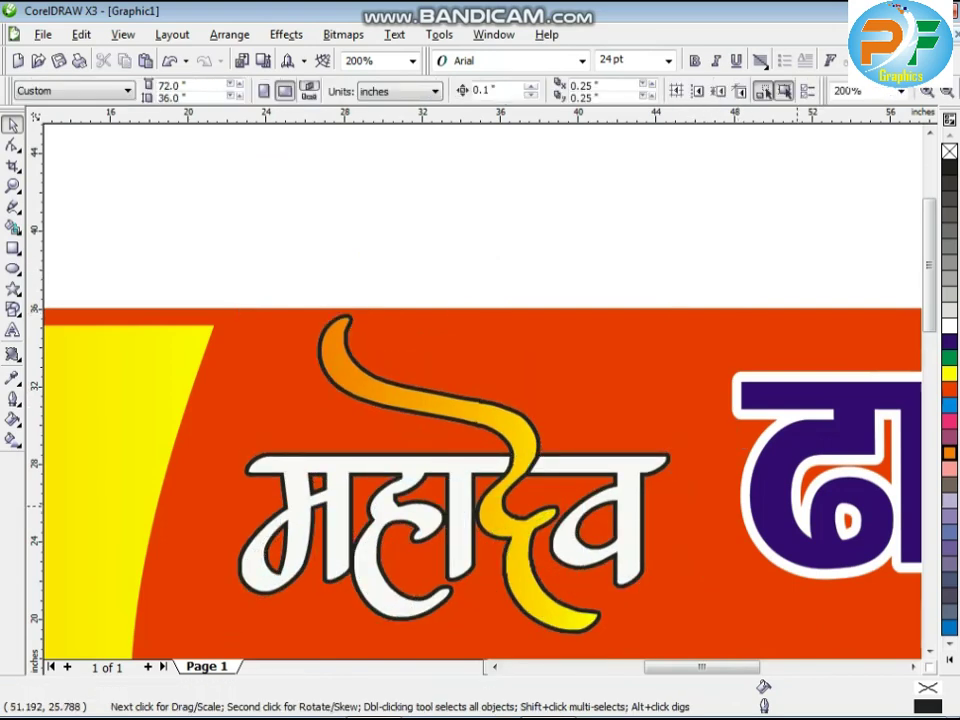
- Widen the ढाबा text toward the महादेव lettering to about 25.4 inches
left_click(760, 470)
left_click_drag(735, 476, 695, 476)
scroll(407, 355, "down", 2)
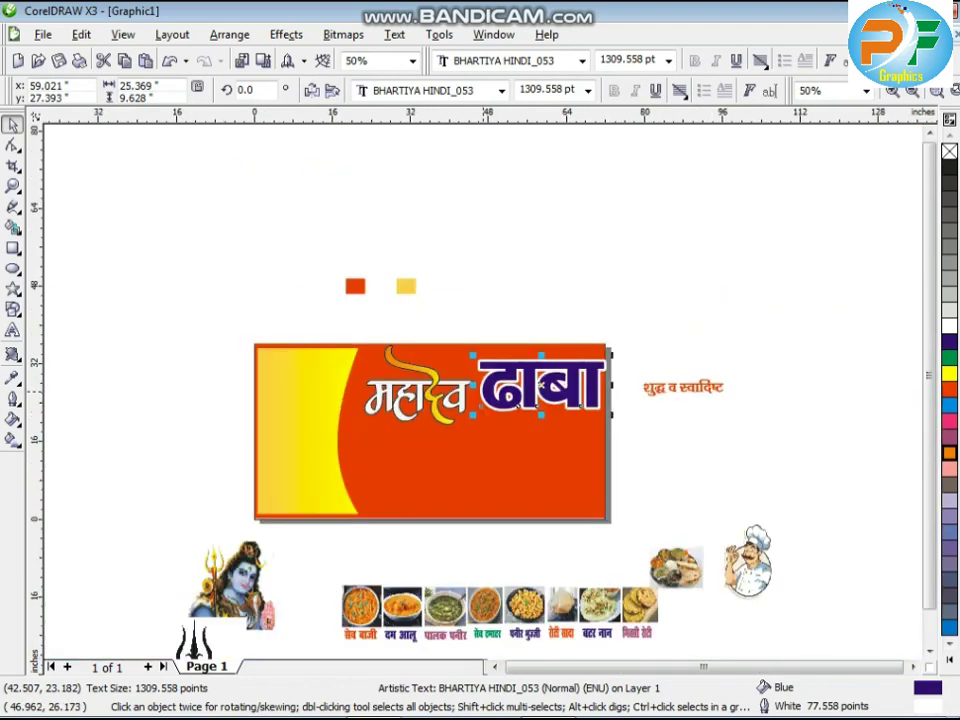
key("Escape")
- Enlarge the grouped महादेव lettering to about 33.8 by 25 inches, letting it overlap the ढाबा text
left_click(420, 400)
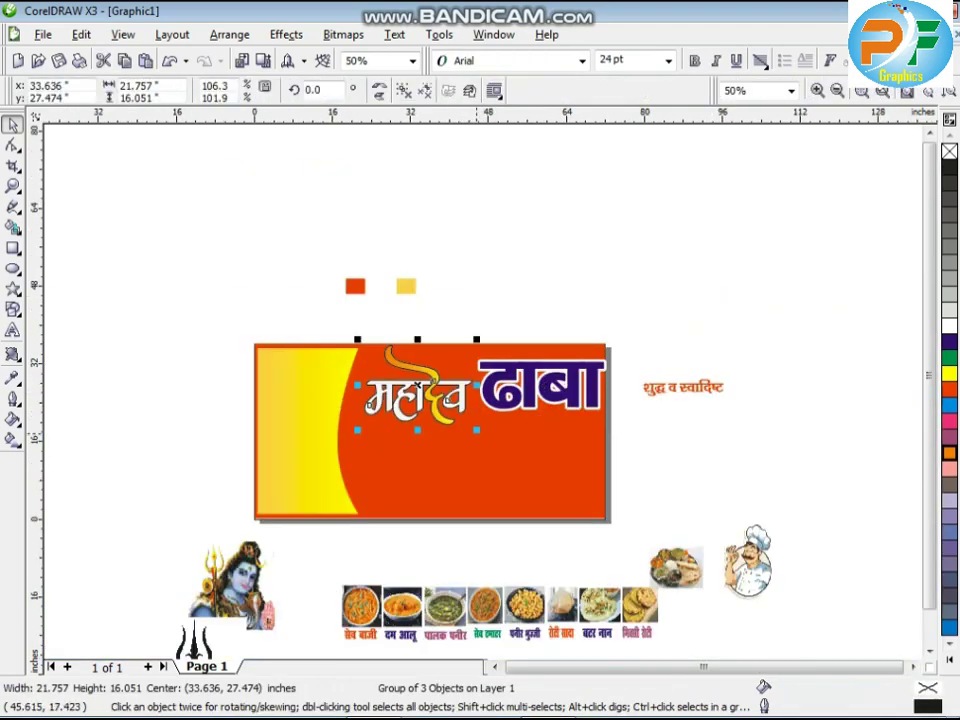
left_click_drag(476, 433, 490, 406)
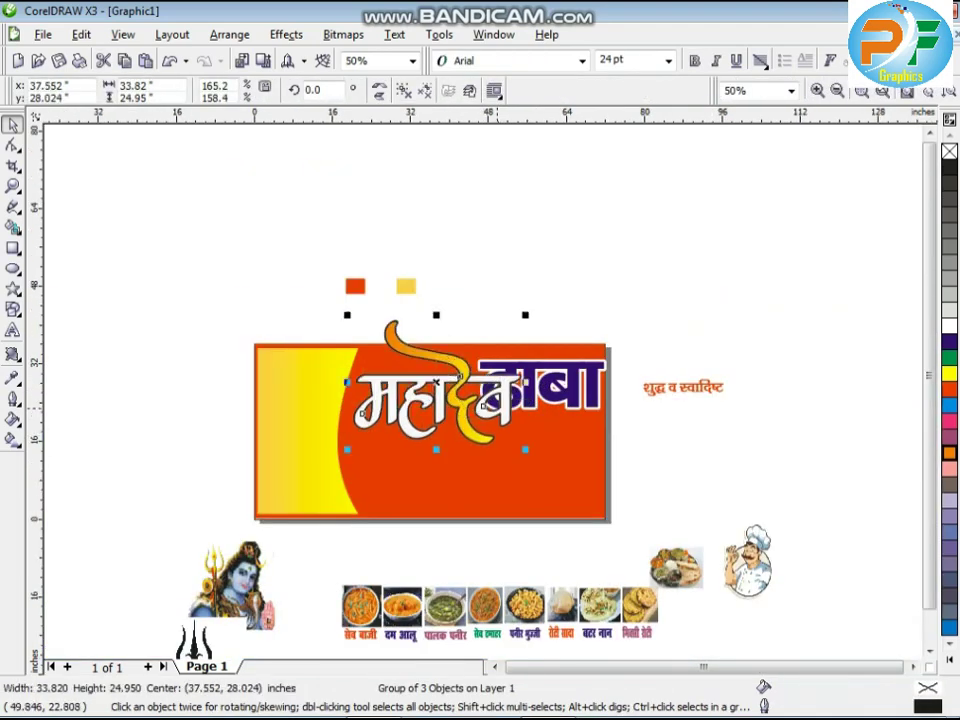
scroll(514, 412, "up", 1)
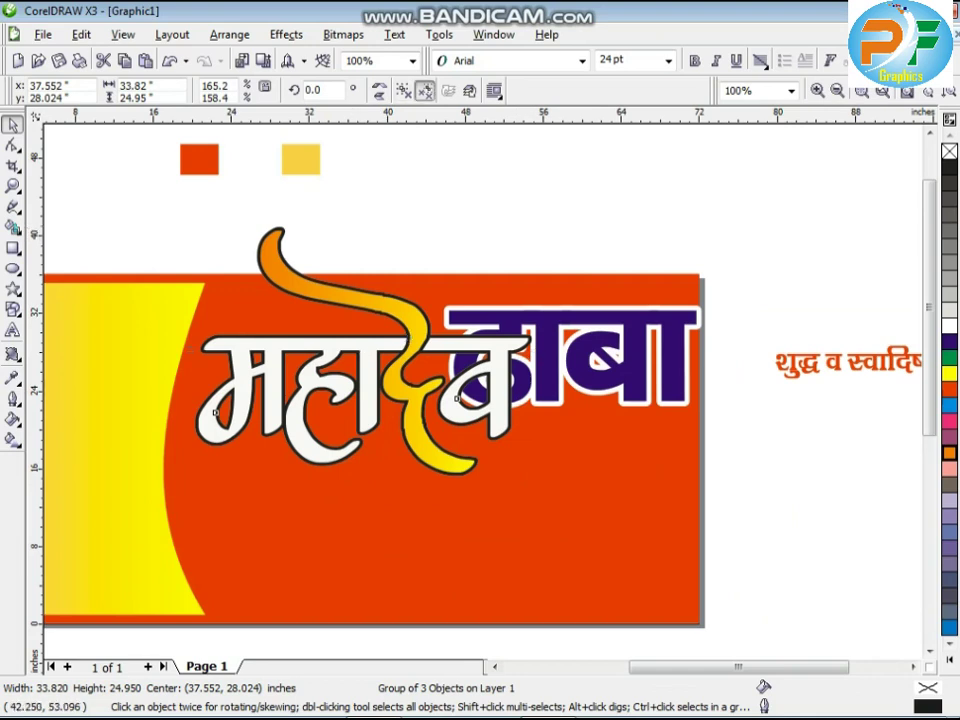
- Edit the upper nodes of the दे stroke within the group, moving its hook down closer to the lettering's headline
key("Escape")
left_click(301, 273, "ctrl")
left_click(12, 145)
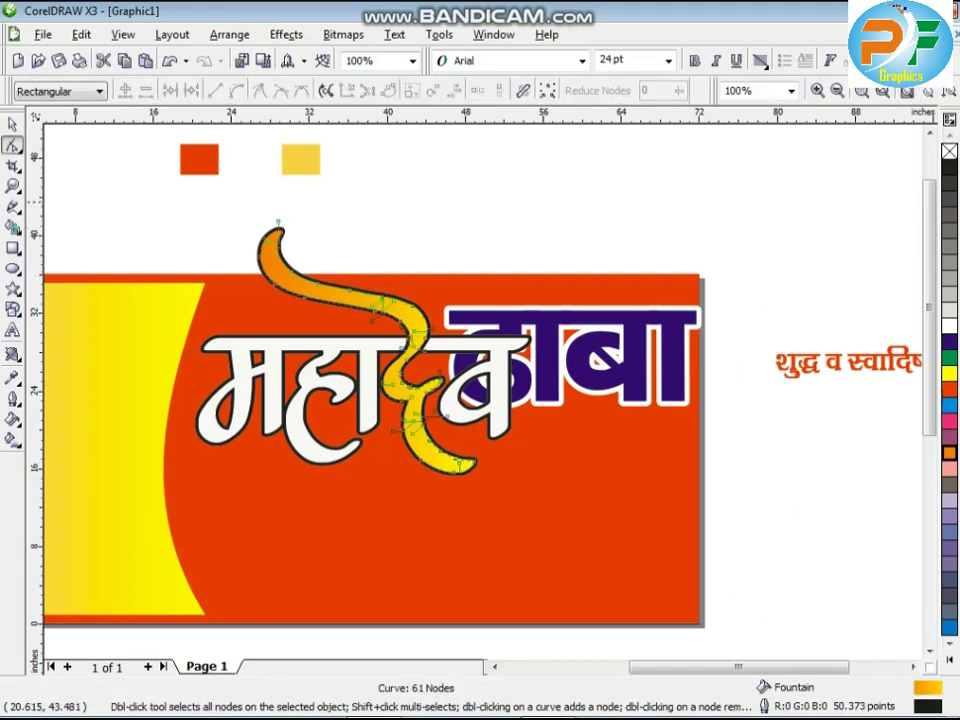
left_click_drag(221, 210, 348, 315)
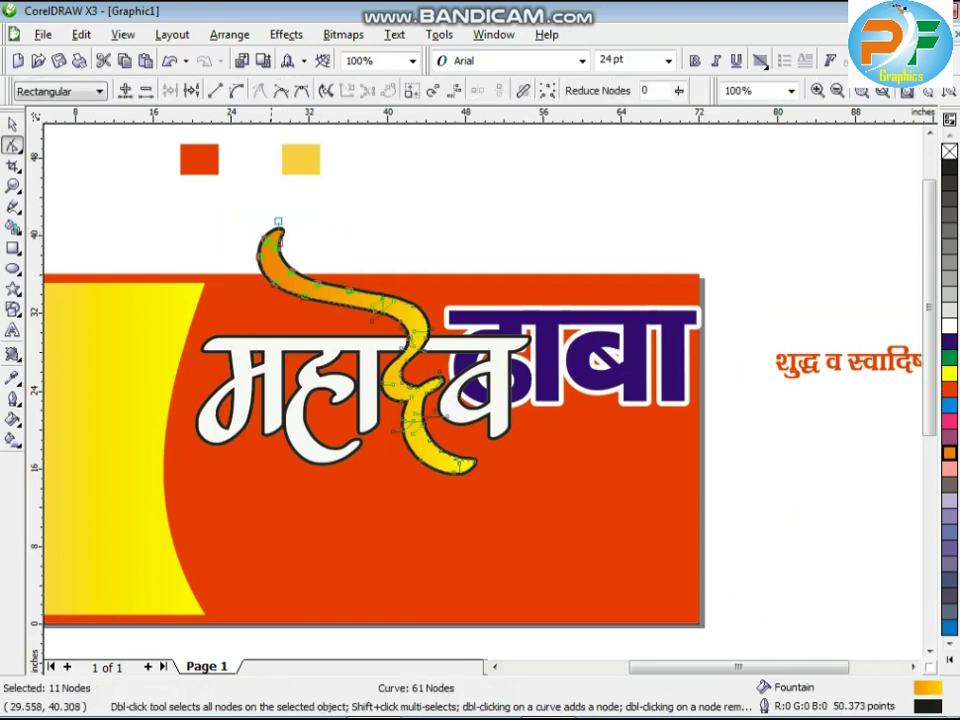
mouse_move(279, 224)
left_mouse_down()
mouse_move(266, 257)
mouse_move(290, 231)
left_mouse_up()
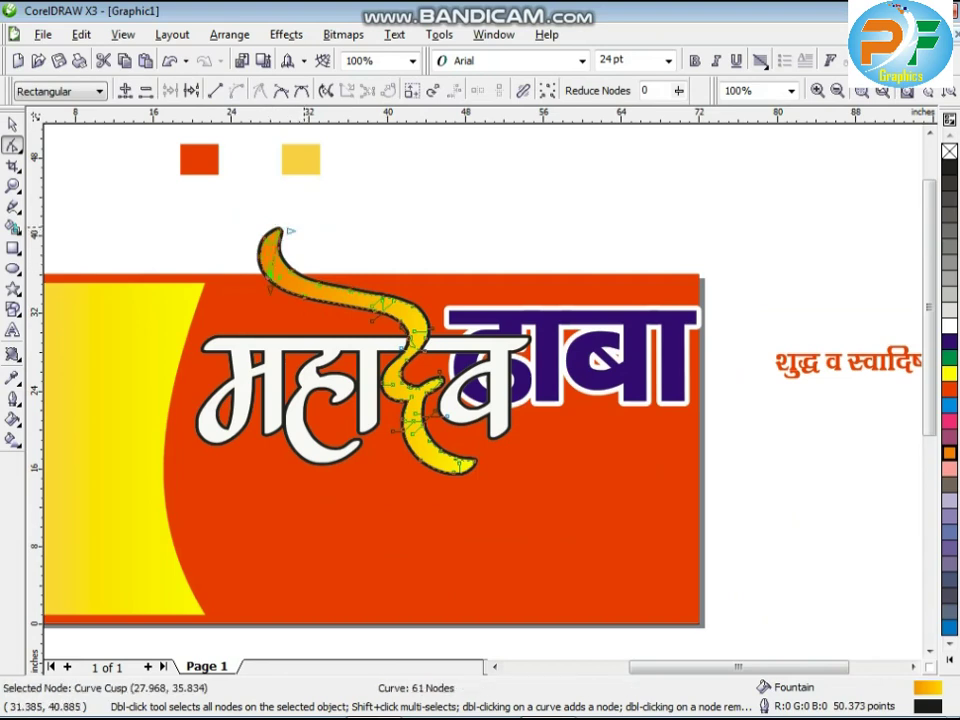
left_click_drag(231, 210, 317, 279)
left_click_drag(265, 256, 300, 302)
key("Delete")
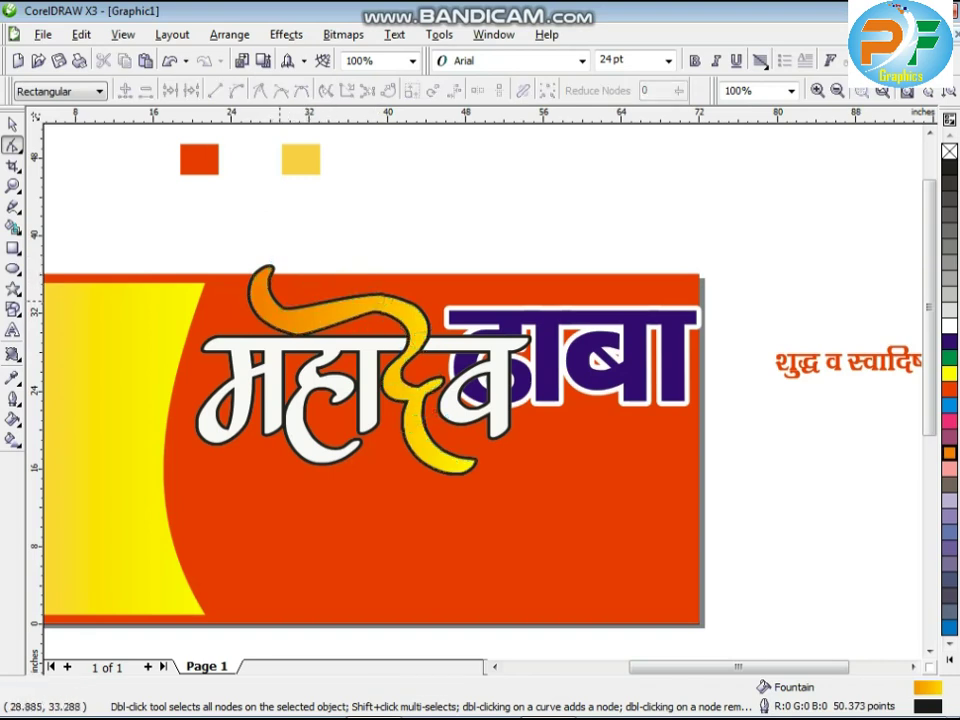
- Smooth the reshaped upper hook of the दे stroke by deleting its surplus nodes
left_click(284, 314)
left_click_drag(268, 227, 331, 280)
key("Delete")
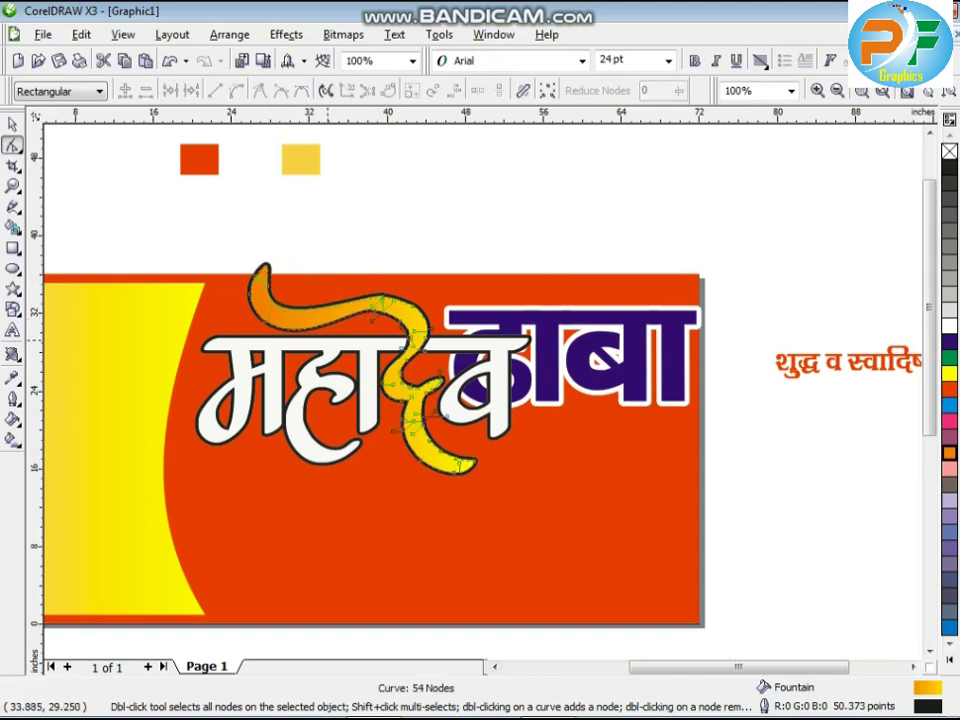
left_click_drag(401, 300, 404, 303)
key("Delete")
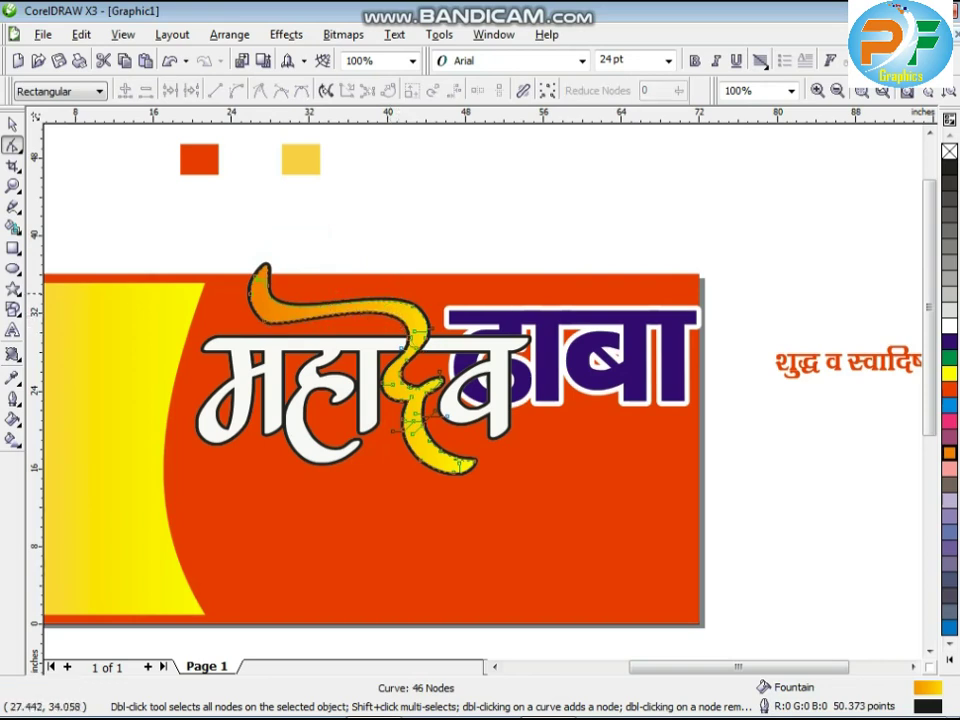
double_click(267, 320)
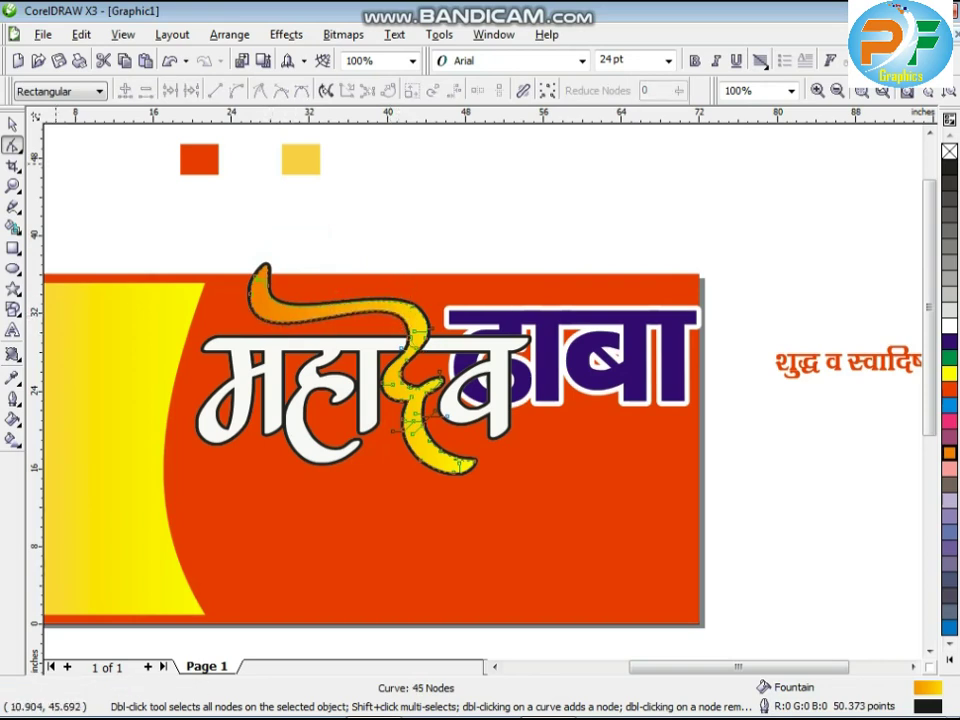
key("space")
- Group the महादेव lettering and shrink it to about 26.6 by 16.8 inches so it clears the ढाबा text
left_click(470, 315)
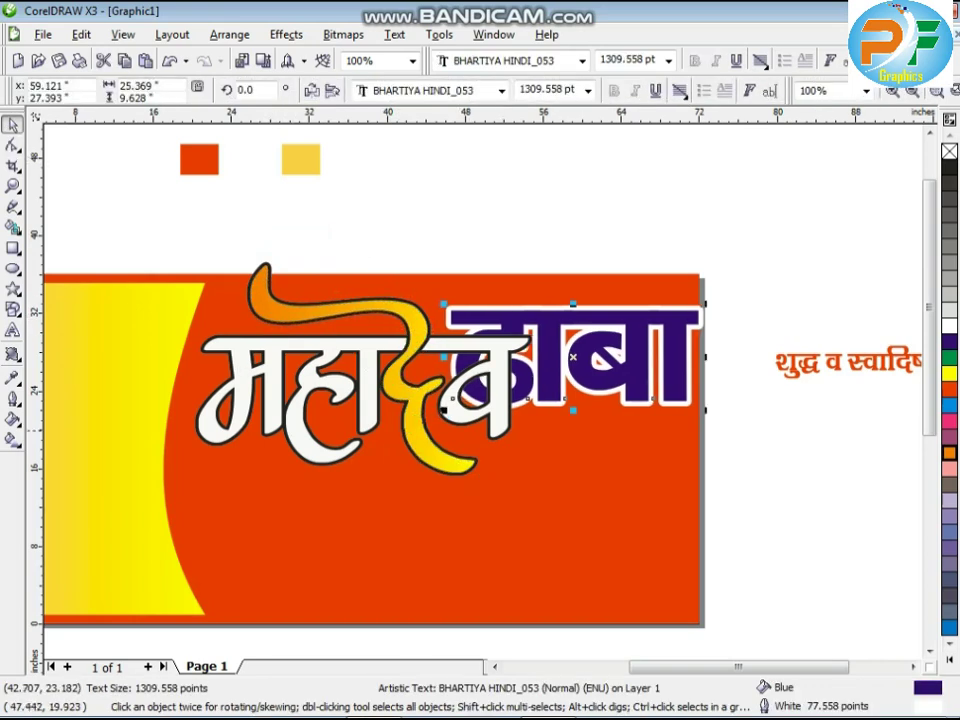
left_click_drag(167, 225, 461, 474)
key("ctrl+g")
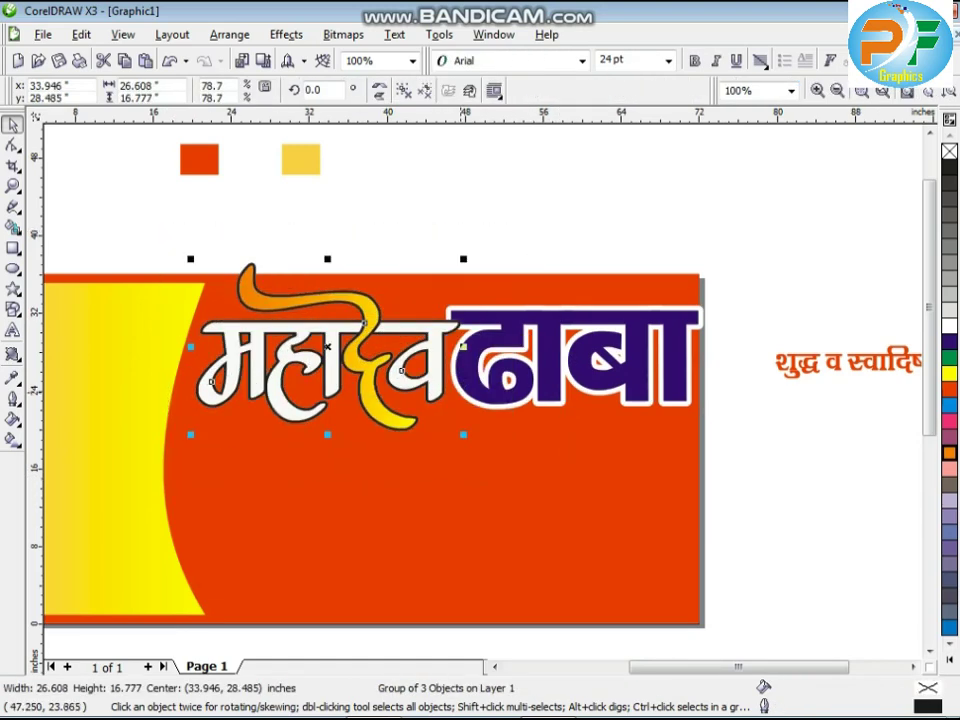
- Resize the ढाबा text to about 22.2 by 8.4 inches, starting close to the end of the महादेव lettering
left_click_drag(529, 345, 518, 356)
left_click_drag(436, 423, 476, 400)
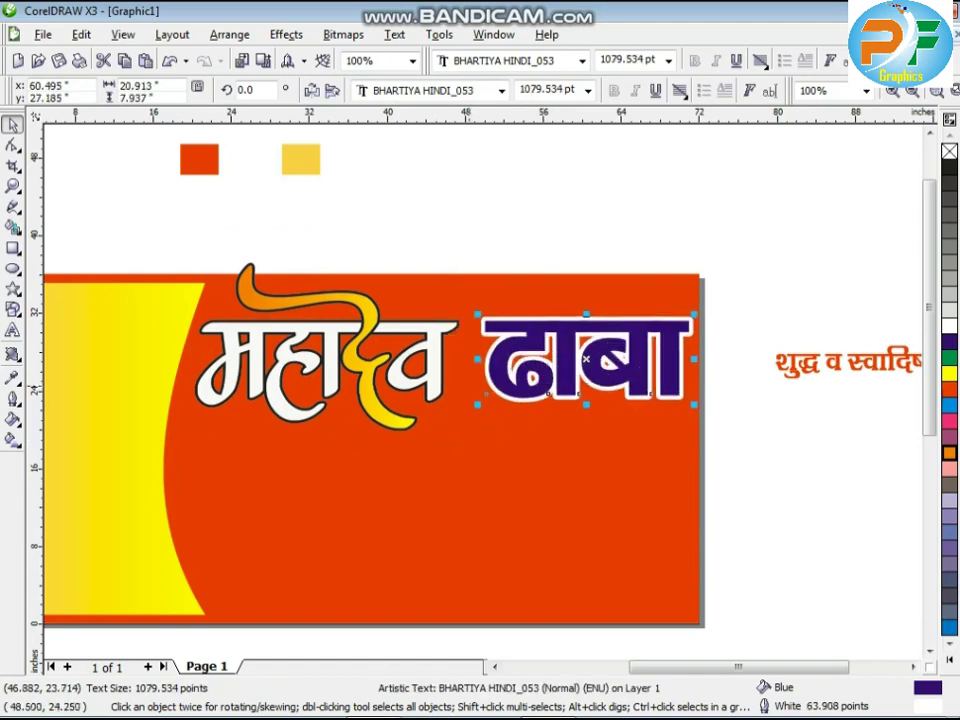
left_click_drag(478, 314, 458, 308)
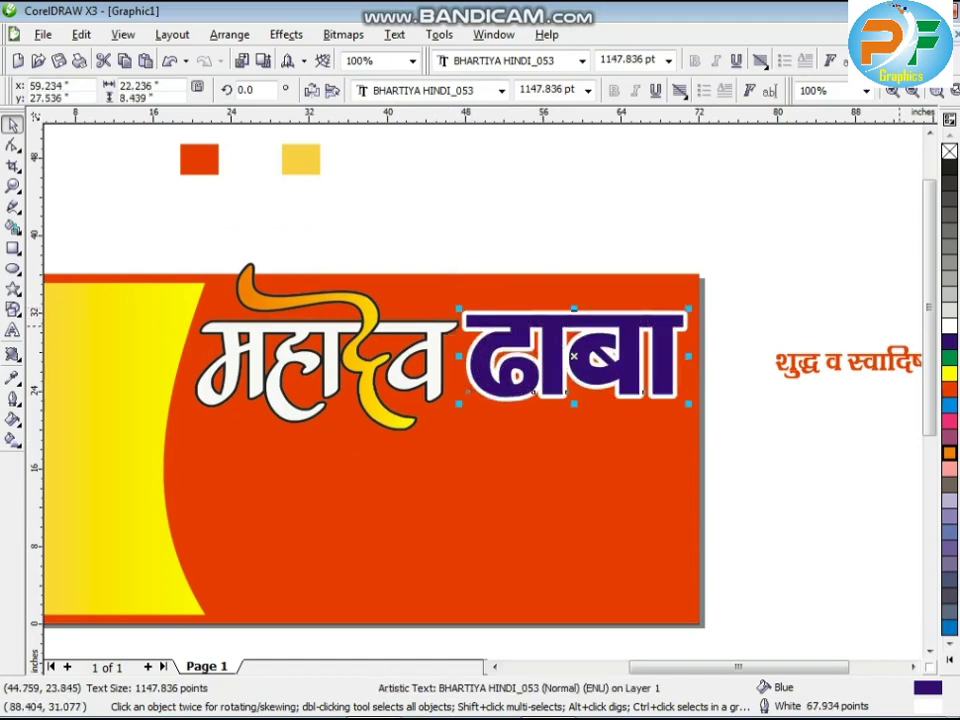
- Fill the ढाबा text with white and change its outline colour to blue
left_click(949, 326)
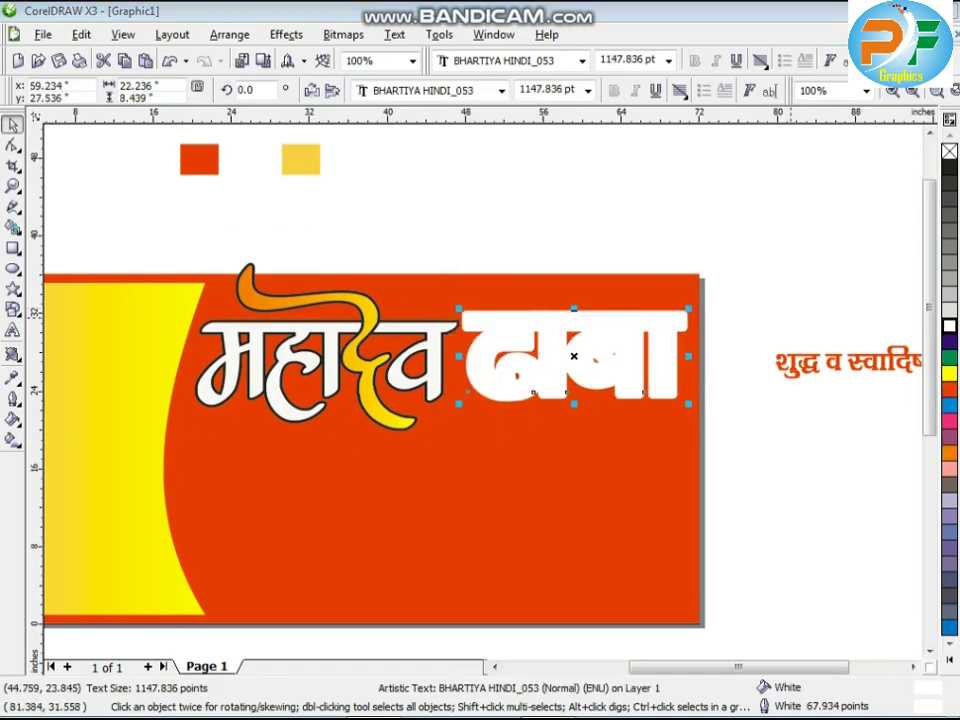
key("F12")
left_click(386, 227)
left_click(385, 262)
left_click(454, 512)
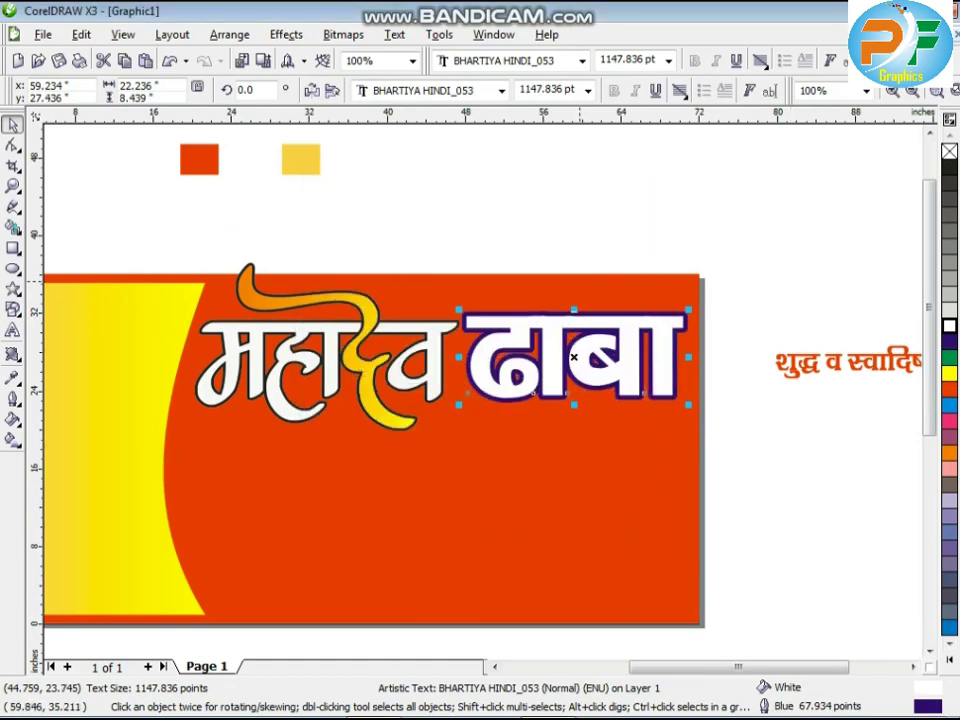
- Place the शुद्ध व स्वादिष्ट text on the banner, above the gap between the महादेव lettering and ढाबा
left_click(772, 311)
left_click_drag(896, 355, 524, 290)
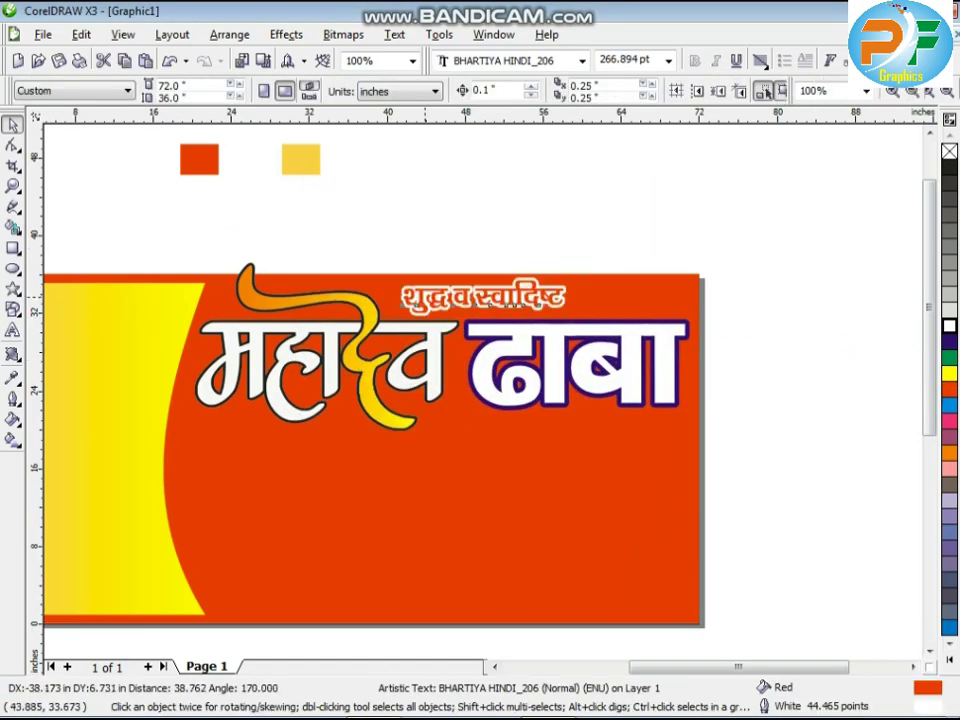
scroll(531, 297, "up", 1)
- Fill the शुद्ध व स्वादिष्ट text with yellow and change its outline colour to blue
left_click(949, 372)
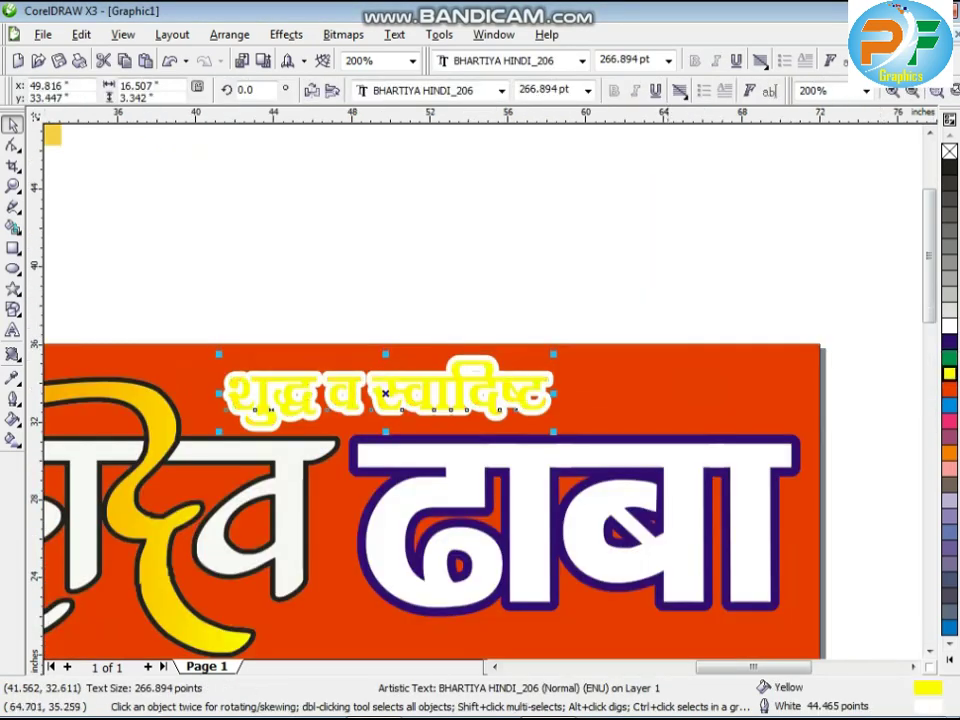
key("F12")
left_click(386, 229)
left_click(385, 262)
left_click(461, 512)
key("Escape")
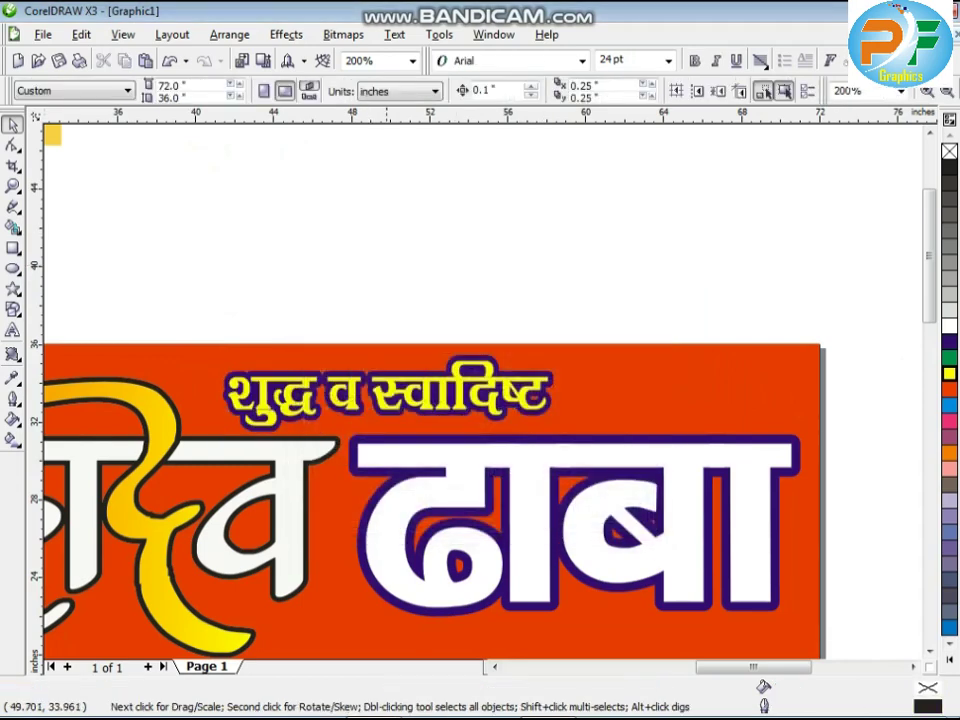
- Shift the महादेव, ढाबा and शुद्ध व स्वादिष्ट texts slightly down together
scroll(512, 390, "down", 2)
left_click(465, 440)
left_click_drag(321, 360, 662, 493)
key("Escape")
- Place the Shiva picture in the upper part of the yellow panel and enlarge it to about 19 by 19 inches
scroll(513, 490, "down", 1)
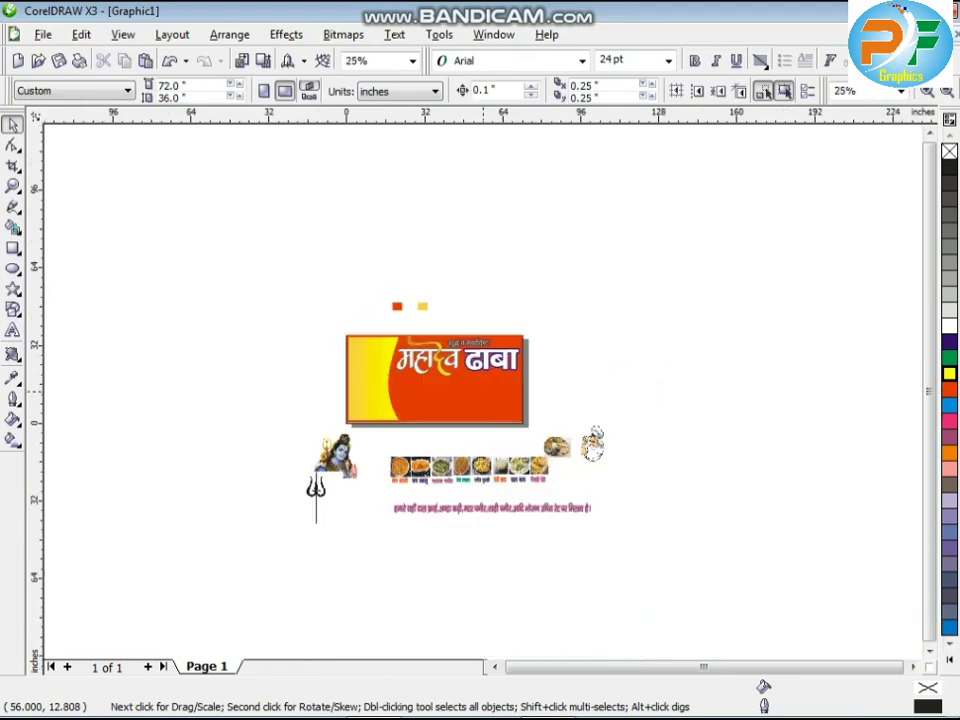
scroll(483, 390, "up", 1)
left_click_drag(200, 470, 262, 292)
scroll(255, 271, "up", 2)
scroll(483, 389, "down", 1)
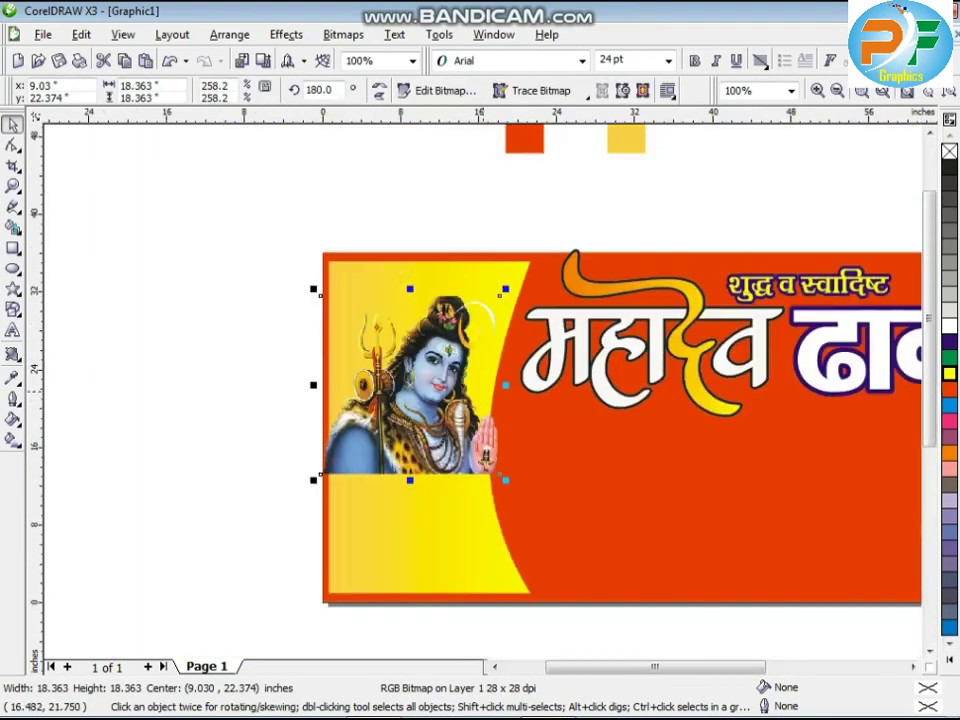
left_click_drag(482, 390, 491, 356)
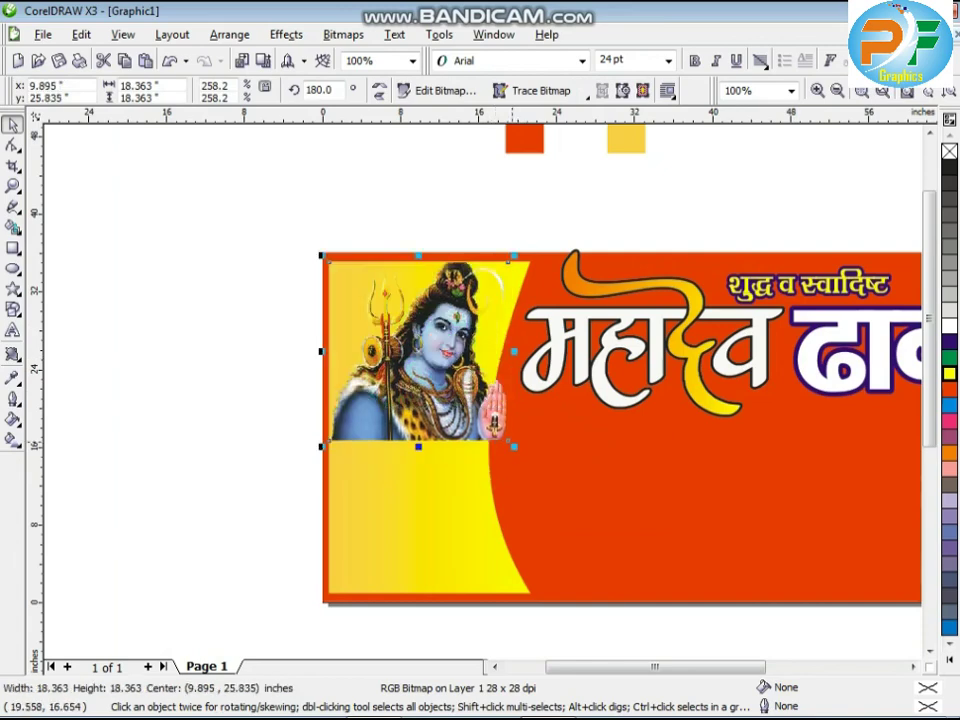
left_click_drag(512, 447, 517, 446)
left_click_drag(480, 435, 476, 435)
- Fade the lower edge of the Shiva picture with a linear transparency at -90 degrees and a 41% edge pad
left_click(12, 355)
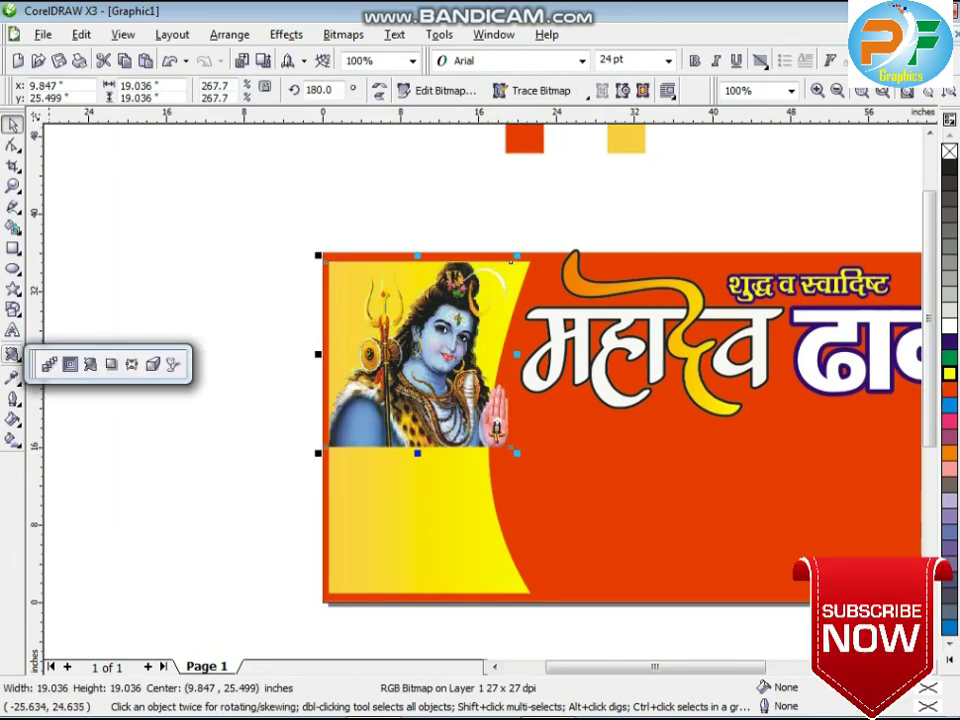
left_click(173, 364)
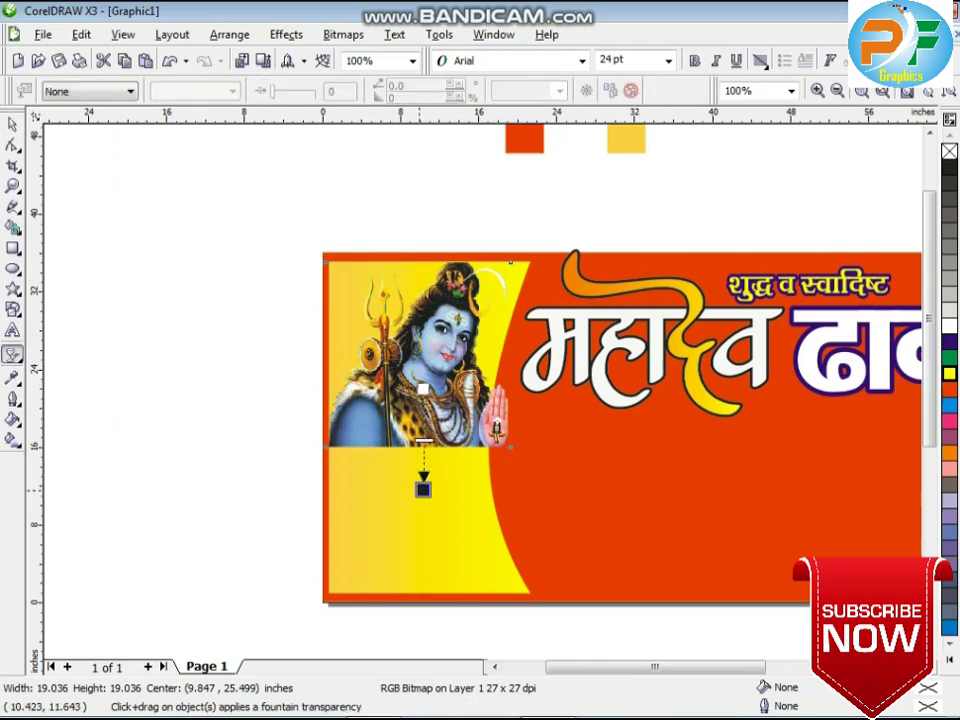
left_click_drag(424, 489, 424, 489)
scroll(424, 489, "up", 2)
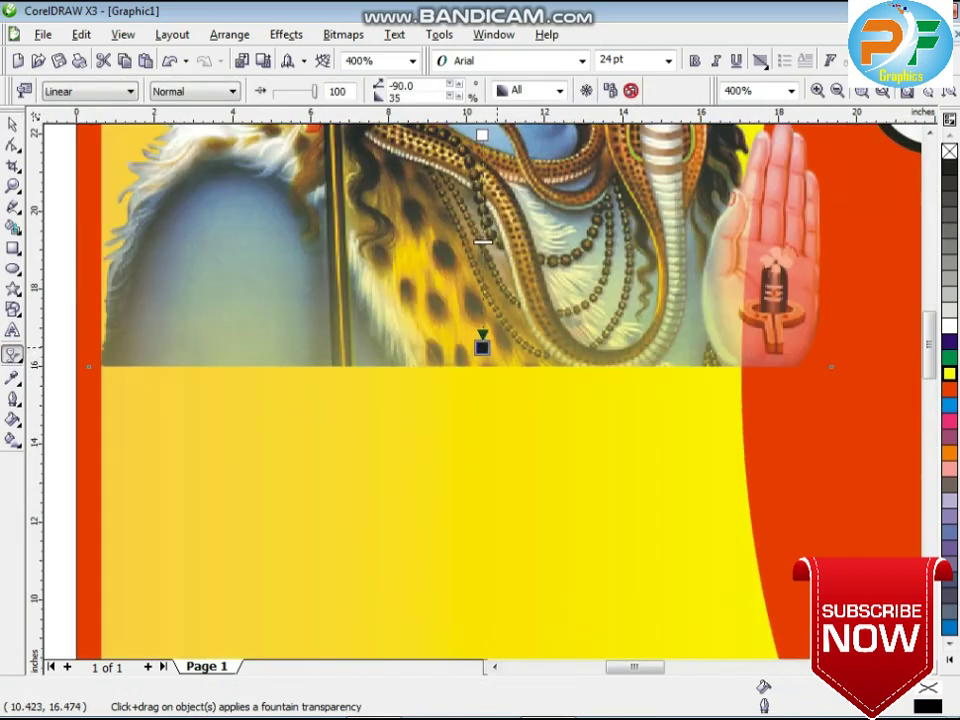
left_click(431, 84)
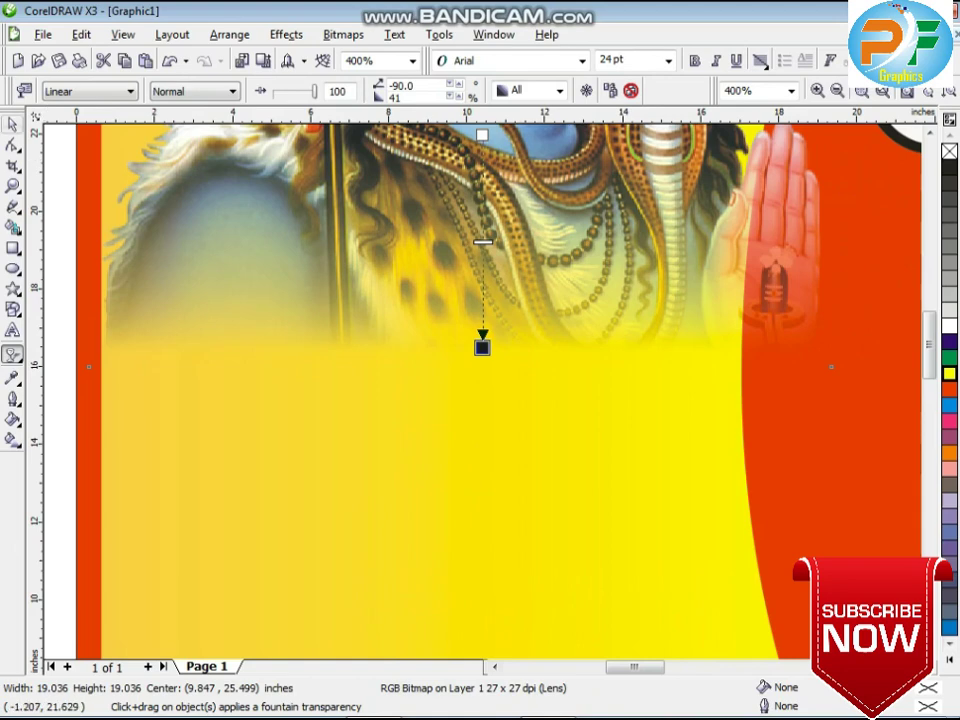
key("space")
scroll(468, 399, "down", 2)
key("Escape")
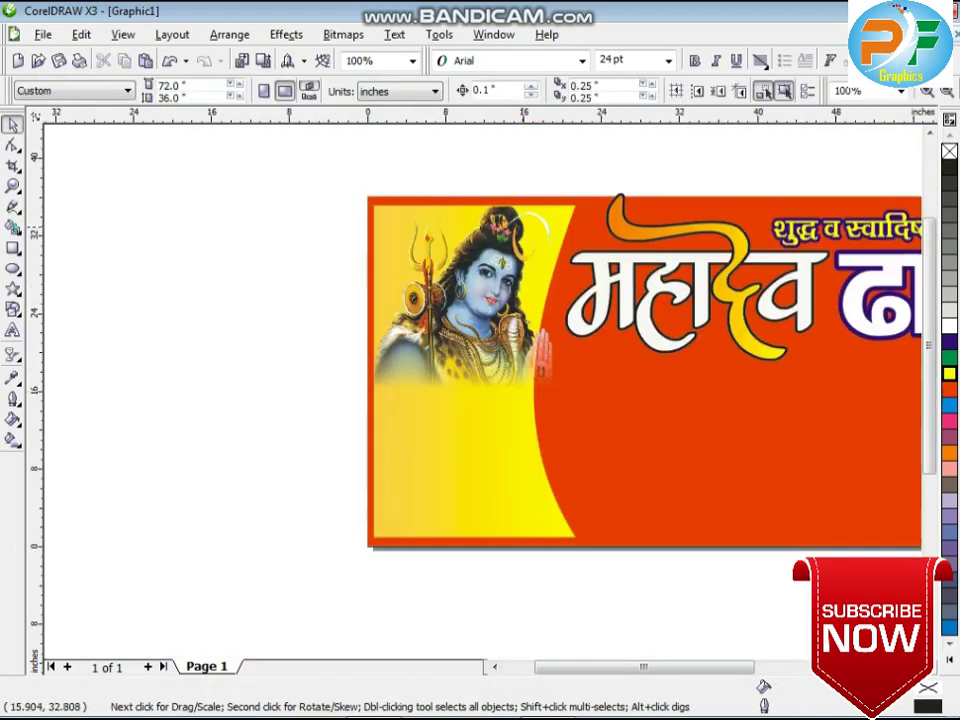
- Nudge the महादेव, ढाबा and शुद्ध व स्वादिष्ट texts down together by about 0.6 inches
left_click_drag(755, 322, 483, 390)
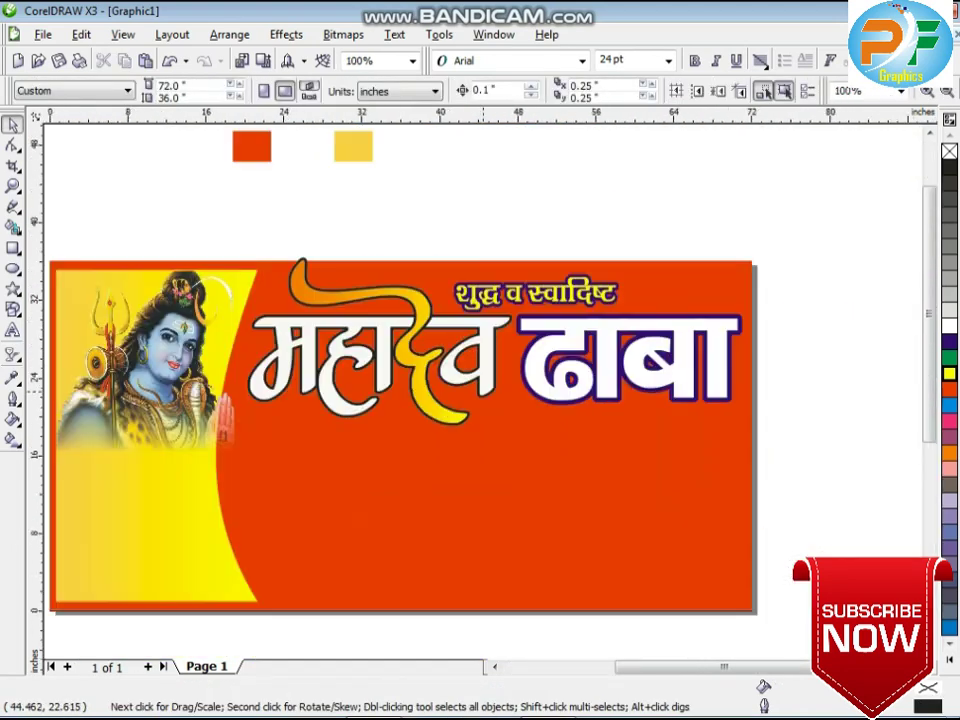
left_click_drag(195, 207, 758, 479)
key("Down")
key("Down")
key("Down")
key("Down")
key("Down")
key("Down")
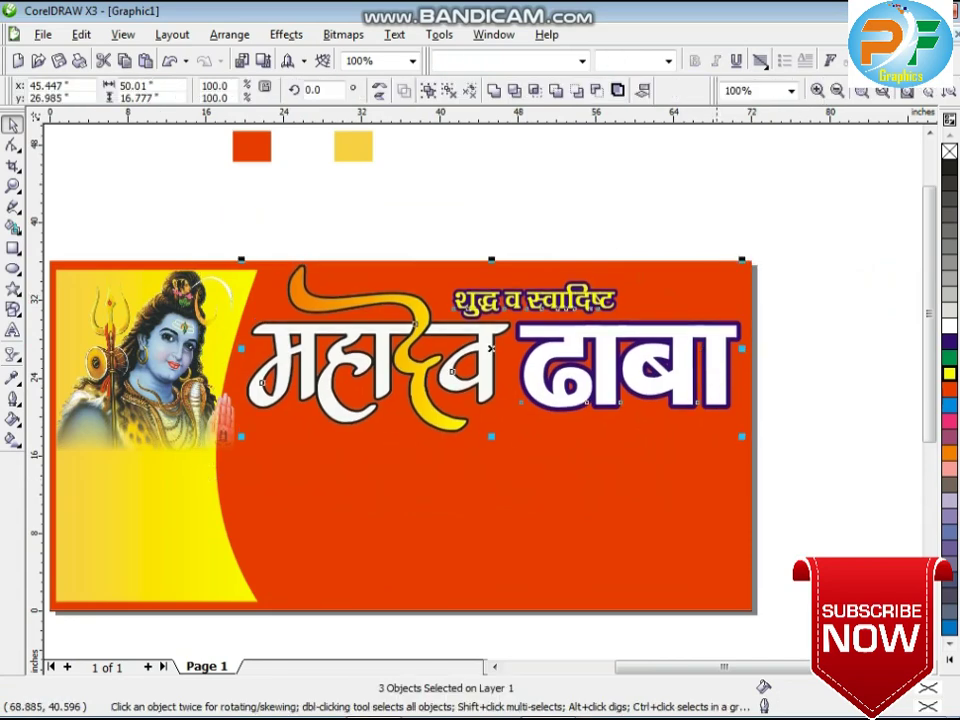
left_click(692, 214)
- Place the chef picture in the banner's lower right corner and size it to about 11.2 by 15.7 inches
scroll(681, 519, "down", 1)
left_click(595, 468)
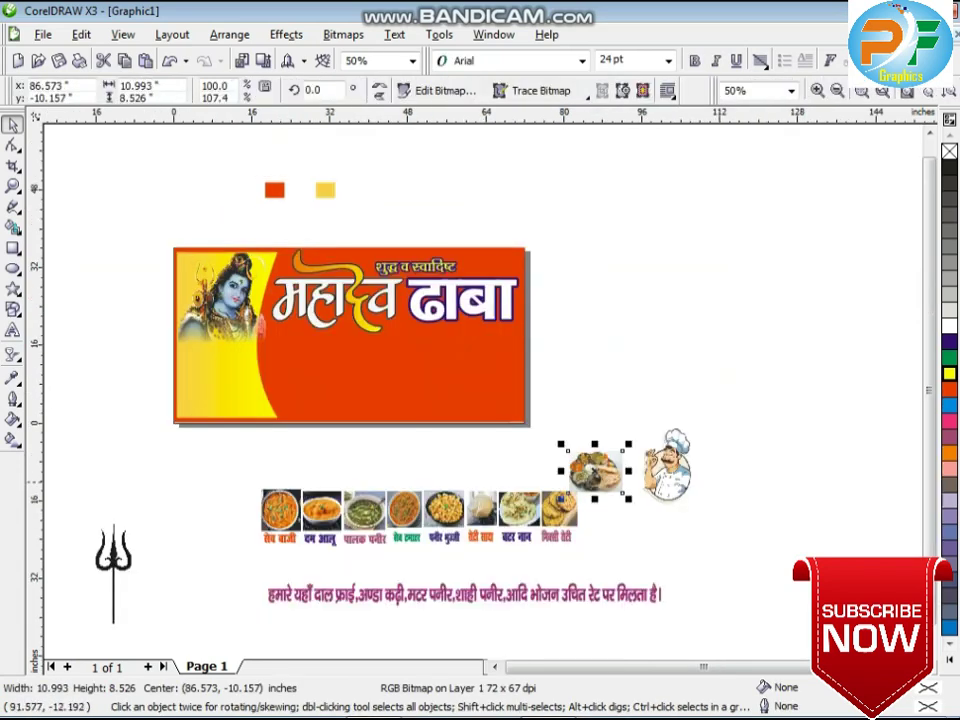
left_click_drag(665, 460, 494, 371)
scroll(494, 371, "up", 1)
scroll(481, 366, "up", 1)
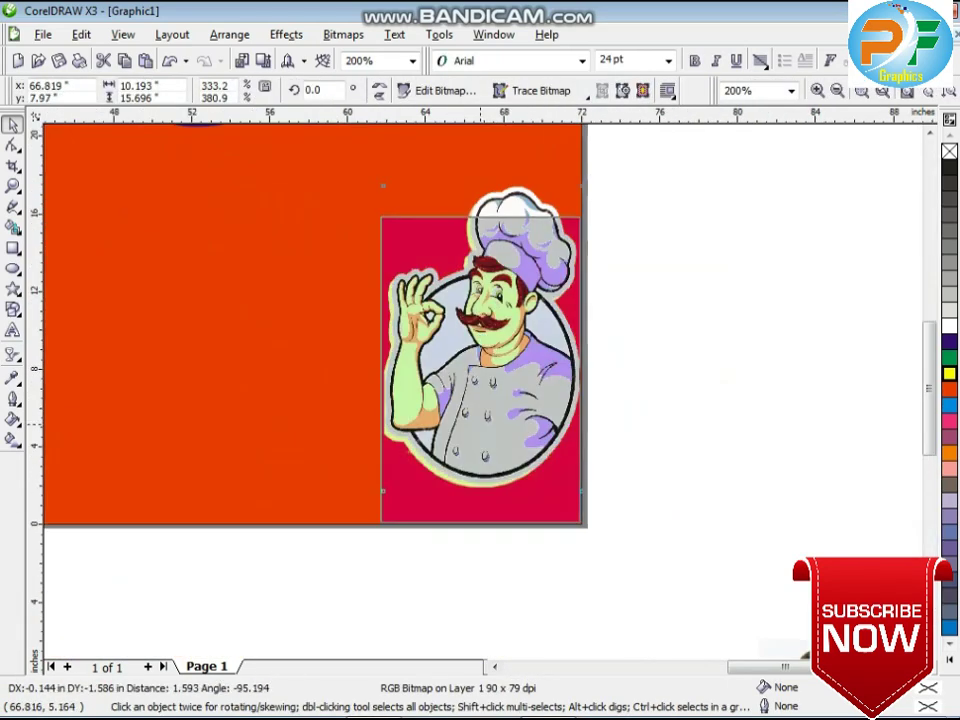
left_click_drag(380, 369, 360, 369)
scroll(470, 370, "down", 2)
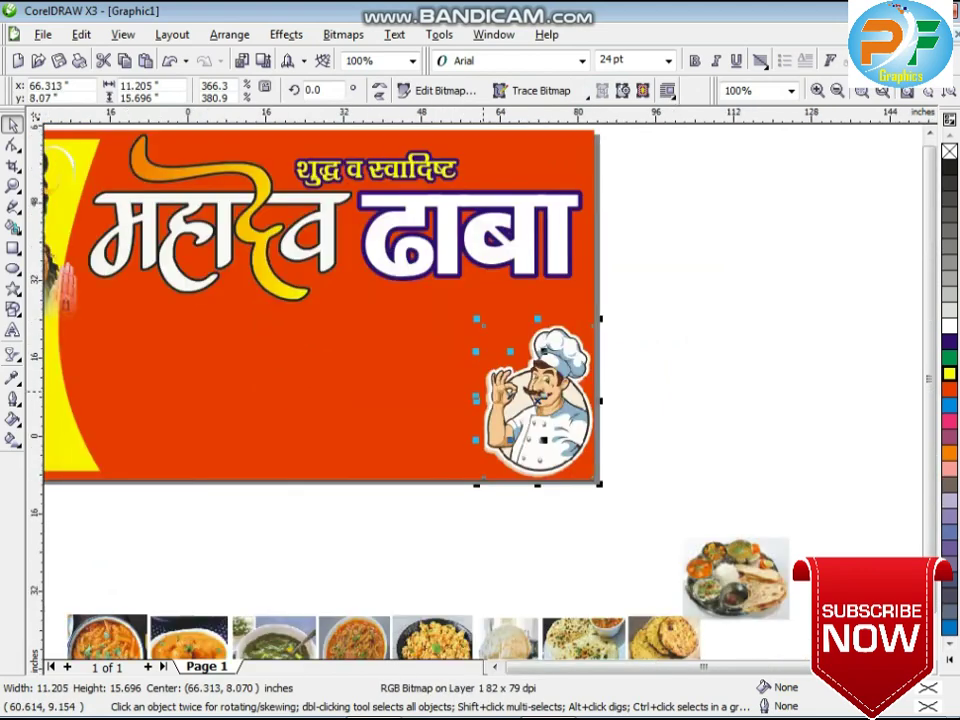
key("Escape")
- Move the dish row below the title lettering, leaving the बटर नान and मिस्सी रोटी dishes outside beneath the banner
left_click_drag(588, 485, 658, 516)
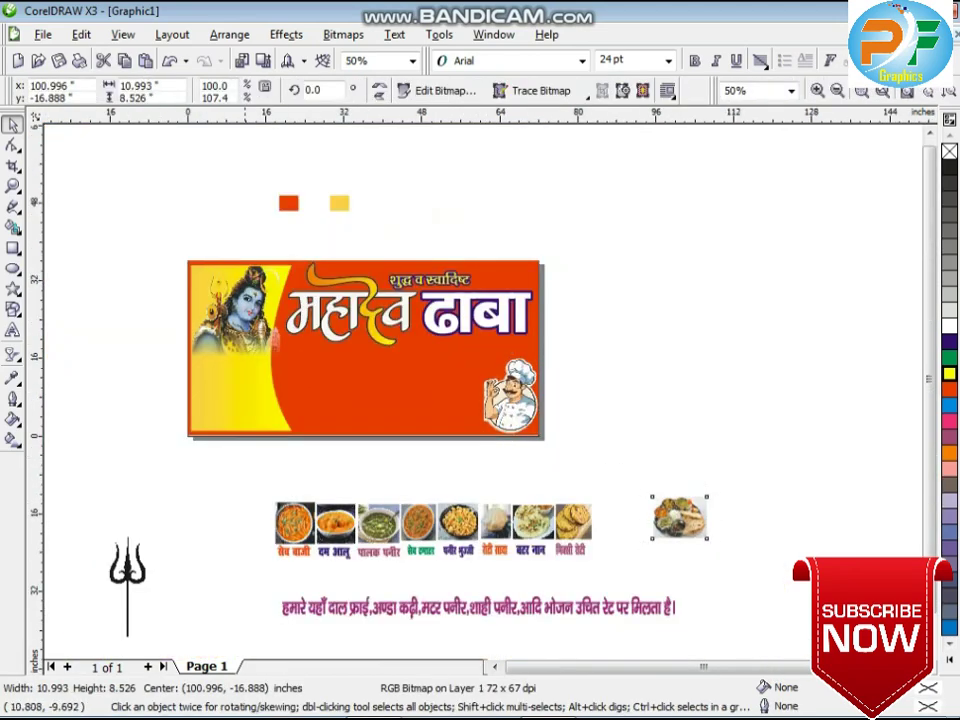
mouse_move(240, 482)
left_mouse_down()
mouse_move(642, 570)
mouse_move(474, 535)
mouse_move(427, 461)
mouse_move(429, 381)
mouse_move(467, 396)
left_mouse_up()
scroll(351, 415, "up", 1)
left_click_drag(526, 314, 509, 511)
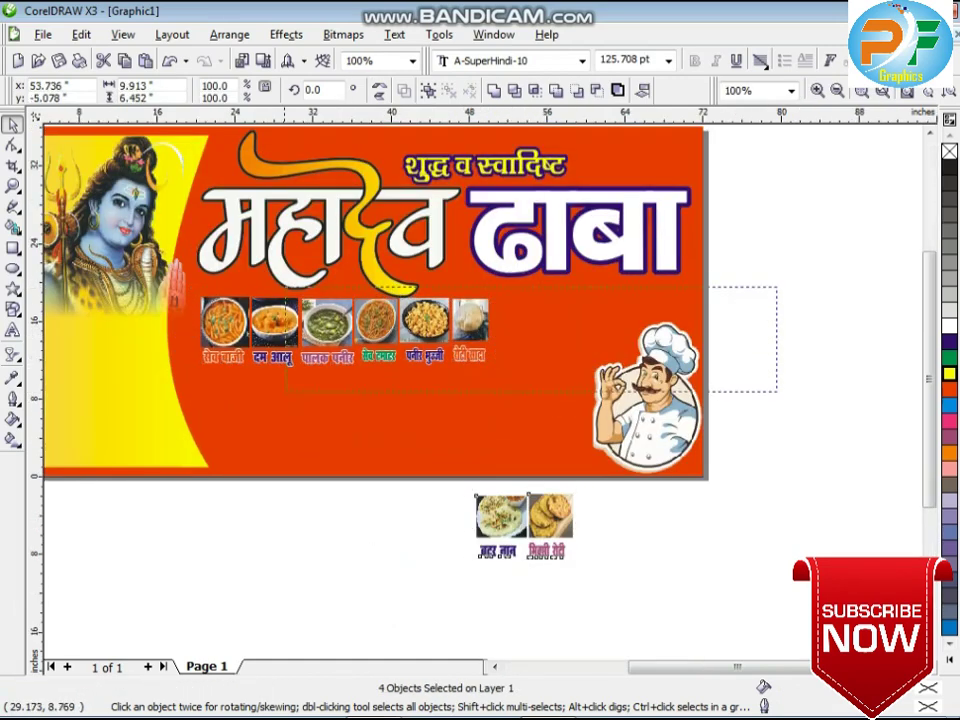
- Enlarge the six dish pictures with their labels to about 40.6 by 9.9 inches and nudge them down 1.2 inches
left_click_drag(286, 390, 186, 388)
left_click_drag(490, 372, 596, 446)
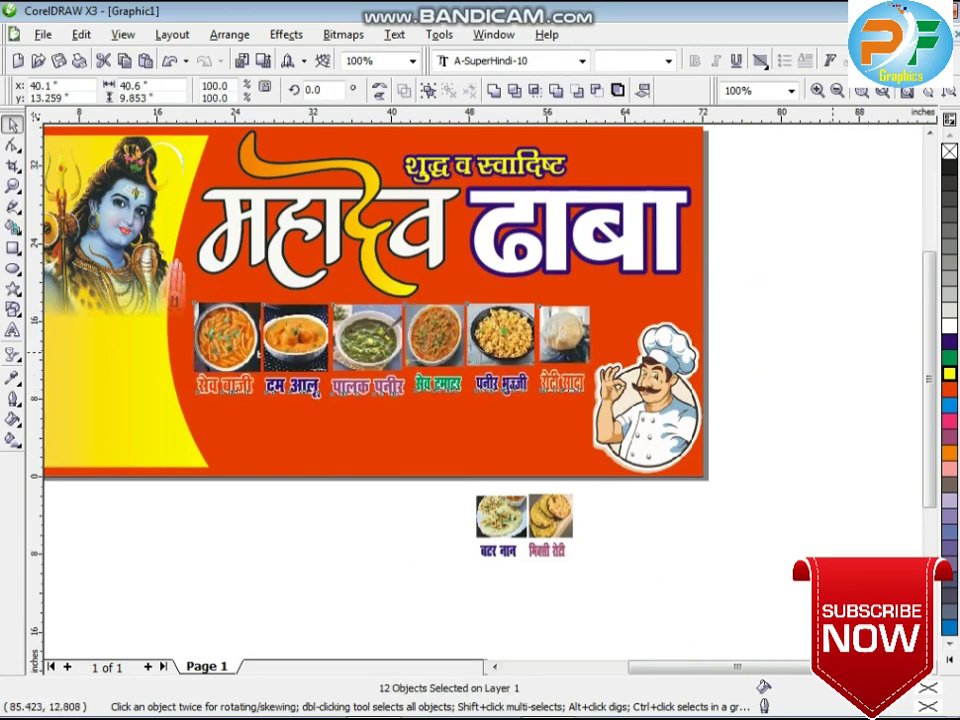
key("Down")
key("Down")
key("Down")
key("Down")
key("Down")
key("Down")
key("Down")
key("Down")
key("Down")
key("Down")
key("Down")
key("Down")
- Make the six dish labels white without an outline and set their font to BHARTIYA HINDI_206
left_click(12, 398)
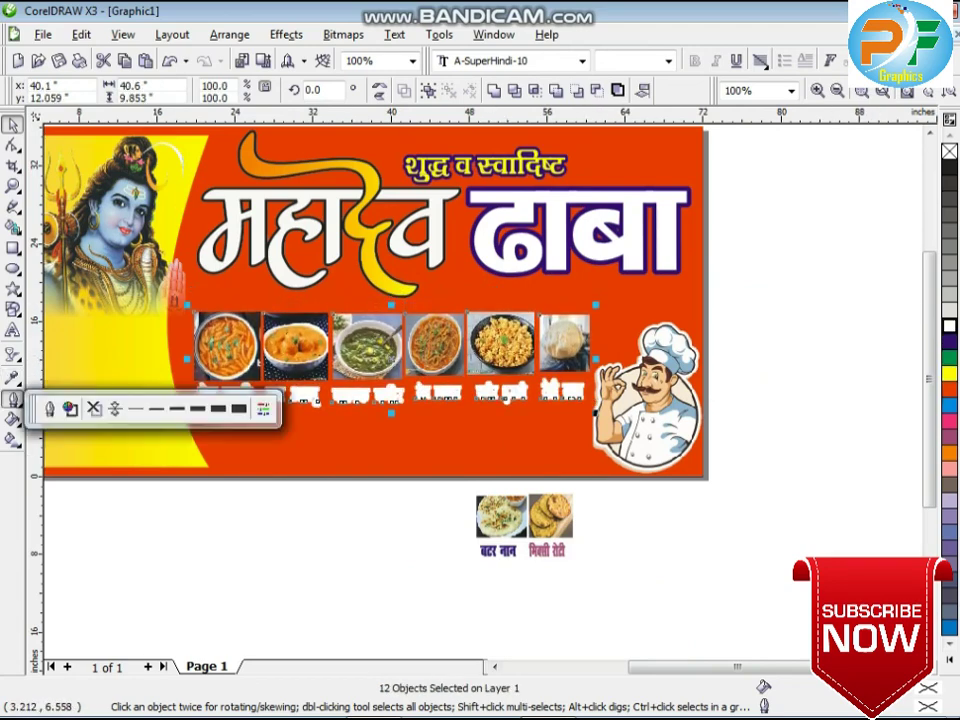
left_click_drag(830, 362, 367, 438)
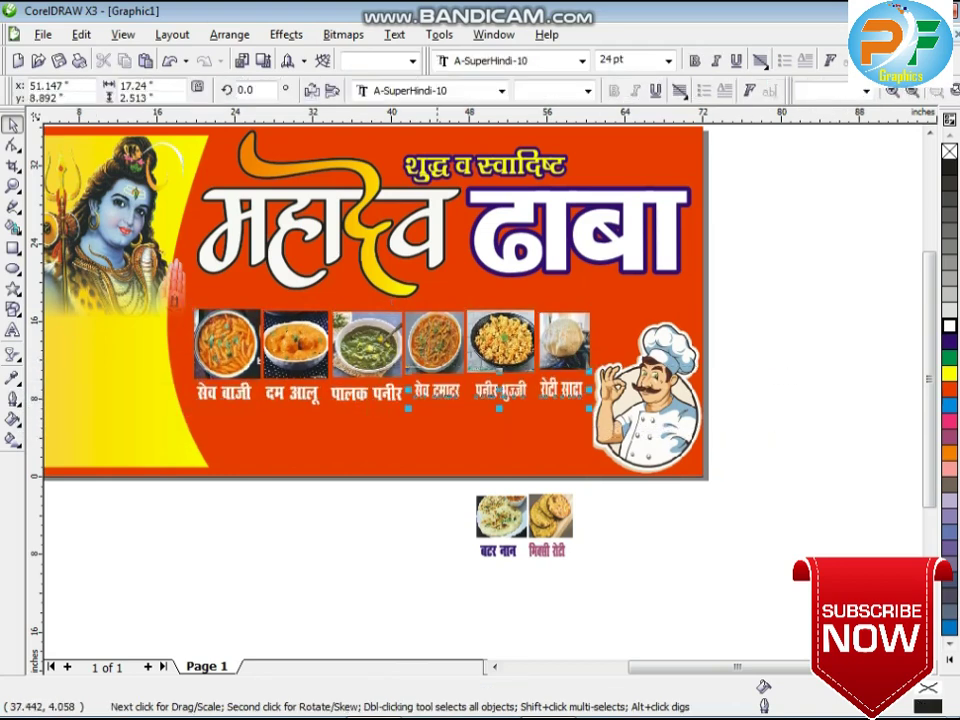
left_click_drag(146, 430, 146, 430)
left_click(501, 90)
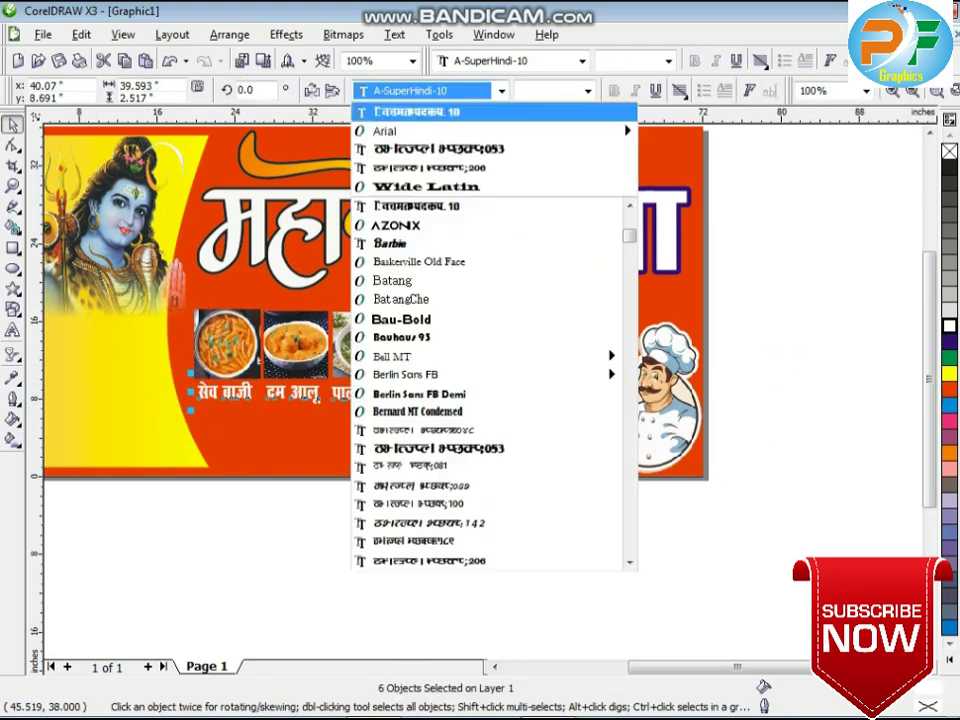
left_click(480, 165)
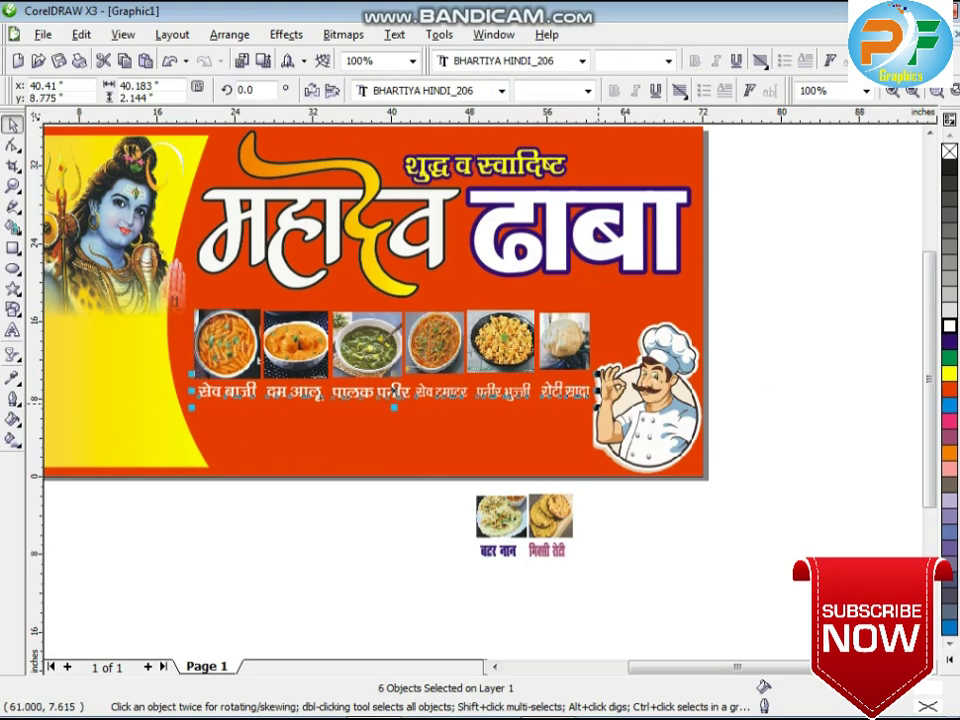
- Move the dish labels up closer to their pictures and delete the two spare dishes beneath the banner
left_click(786, 472)
left_click(565, 390)
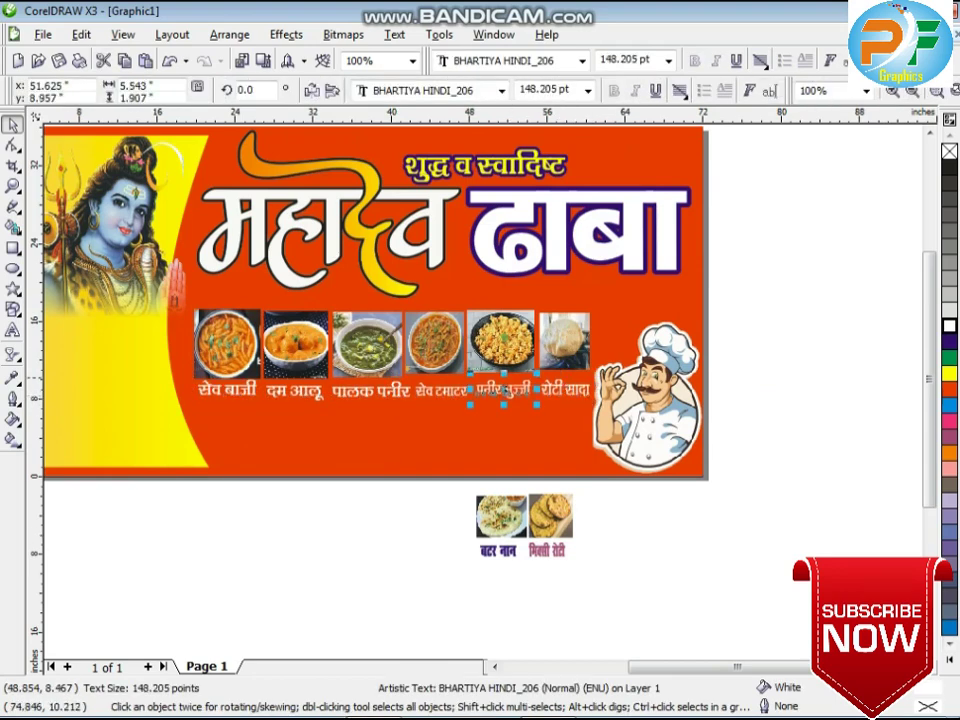
left_click_drag(811, 354, 708, 403)
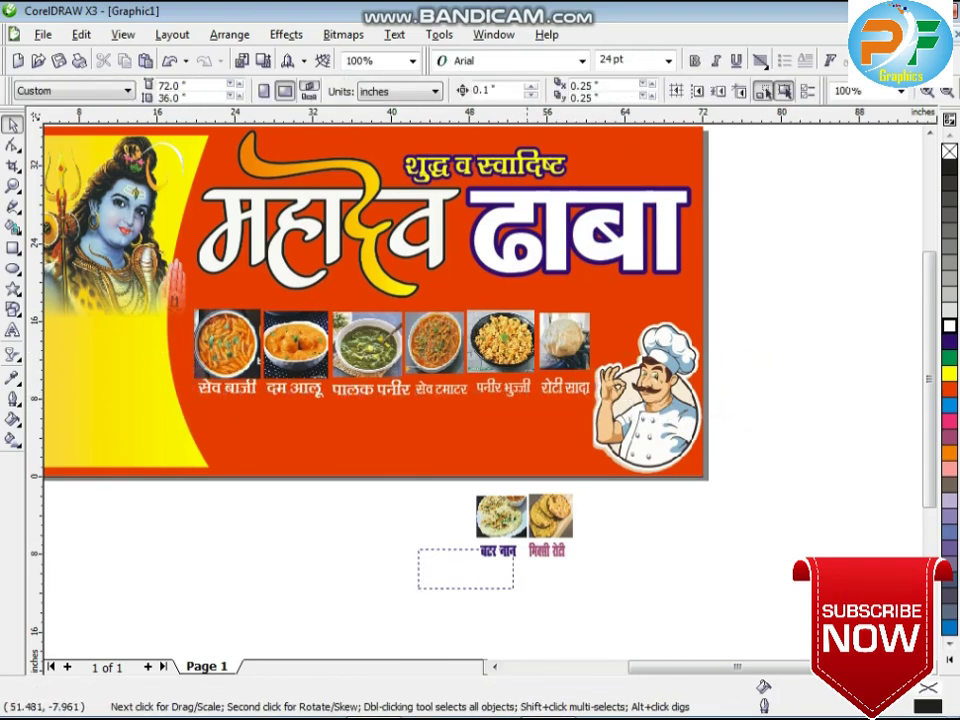
key("F3")
- Move the हमारे यहाँ दाल फ्राई sentence between the title lettering and the dish row, resized to about 51 inches wide
left_click_drag(560, 540, 558, 343)
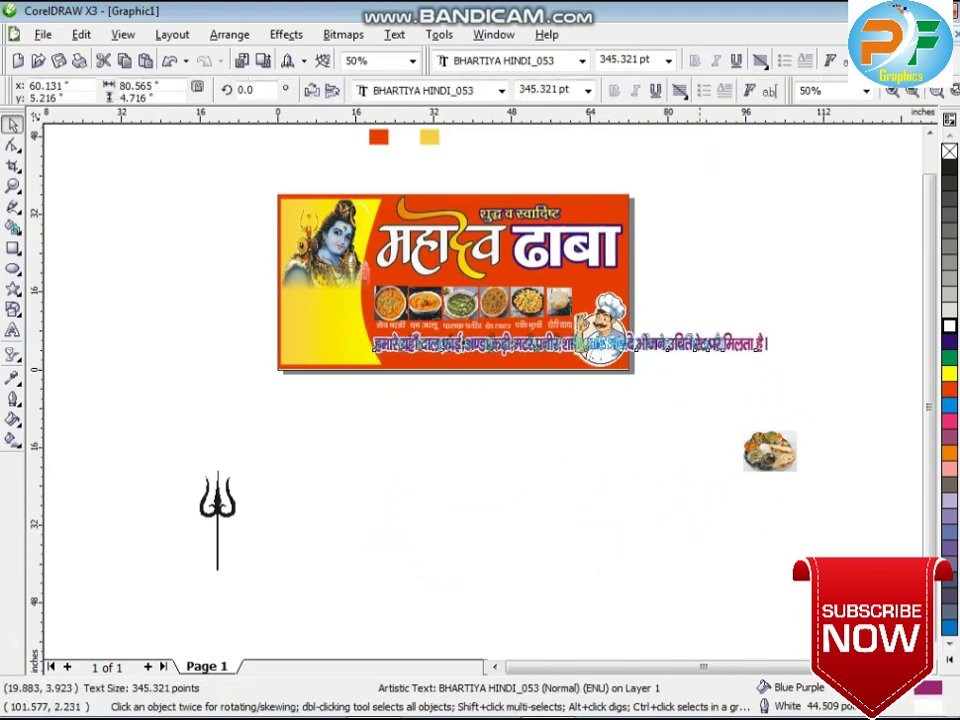
left_click_drag(772, 361, 634, 382)
scroll(514, 318, "up", 1)
left_click_drag(430, 366, 430, 272)
left_click_drag(585, 281, 589, 255)
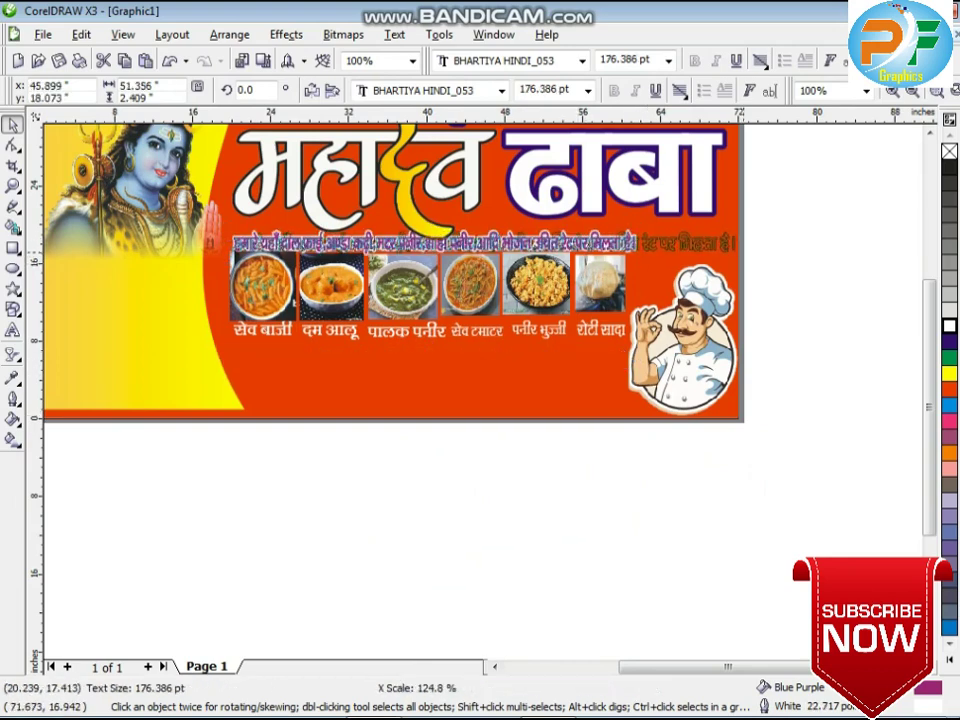
- Move the dish row down and fit the sentence, about 50.9 by 2.4 inches, evenly between it and the title lettering
left_click(297, 456)
mouse_move(576, 300)
left_mouse_down()
mouse_move(572, 233)
mouse_move(588, 317)
left_mouse_up()
left_click(562, 241)
left_click_drag(562, 241, 484, 261)
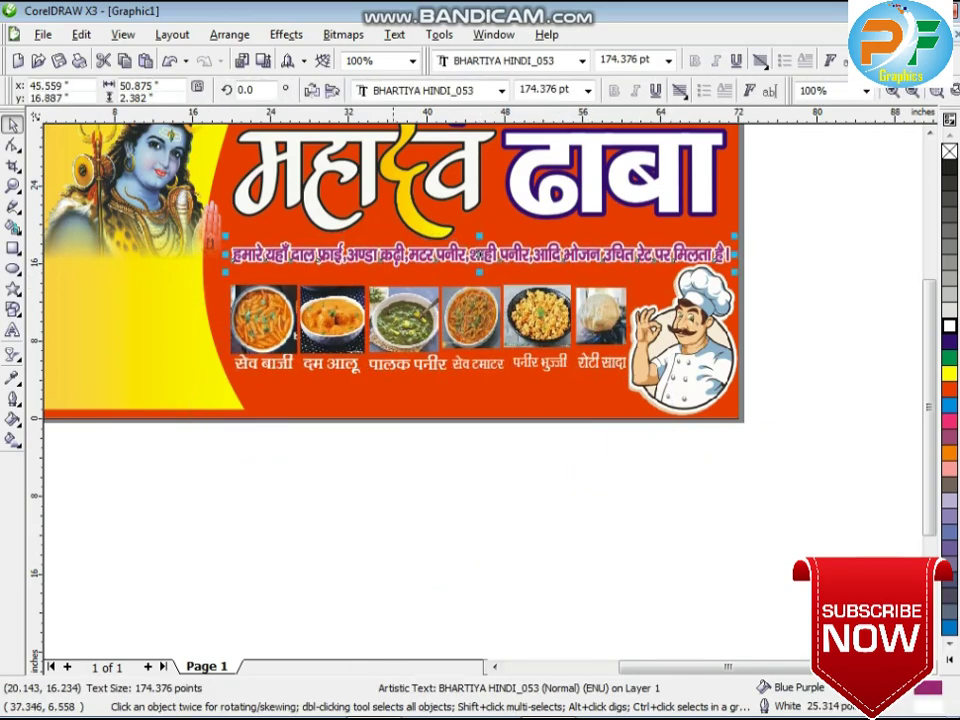
left_click(545, 350)
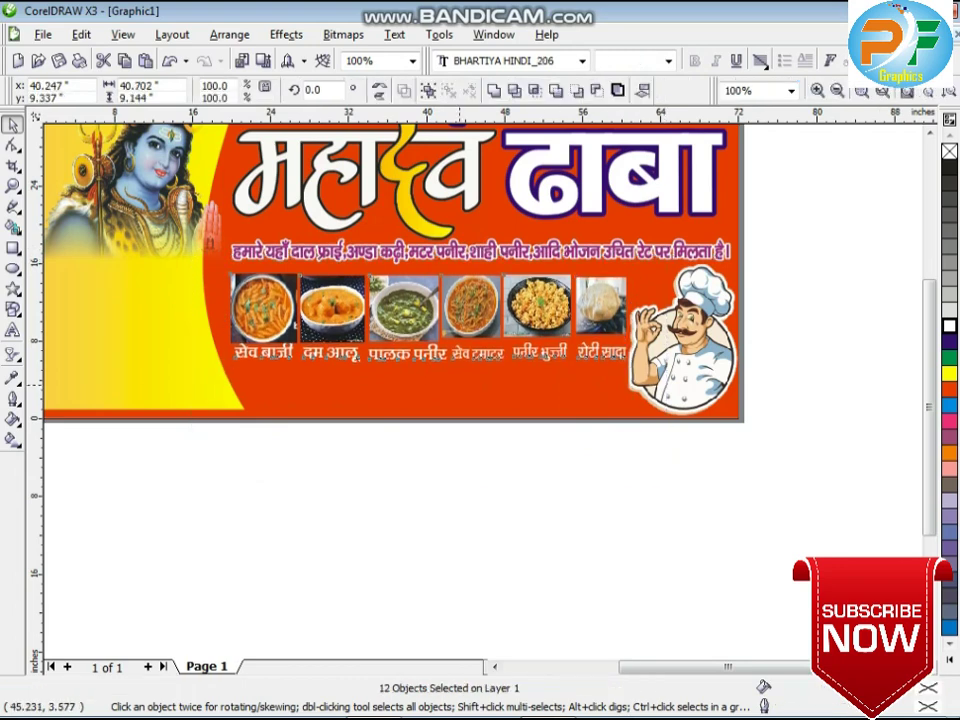
- Draw a purple rectangle without rounded corners, about 24.9 by 3 inches, beneath the dish labels and nudge it into place
left_click(426, 424)
scroll(426, 424, "up", 2)
scroll(480, 260, "down", 1)
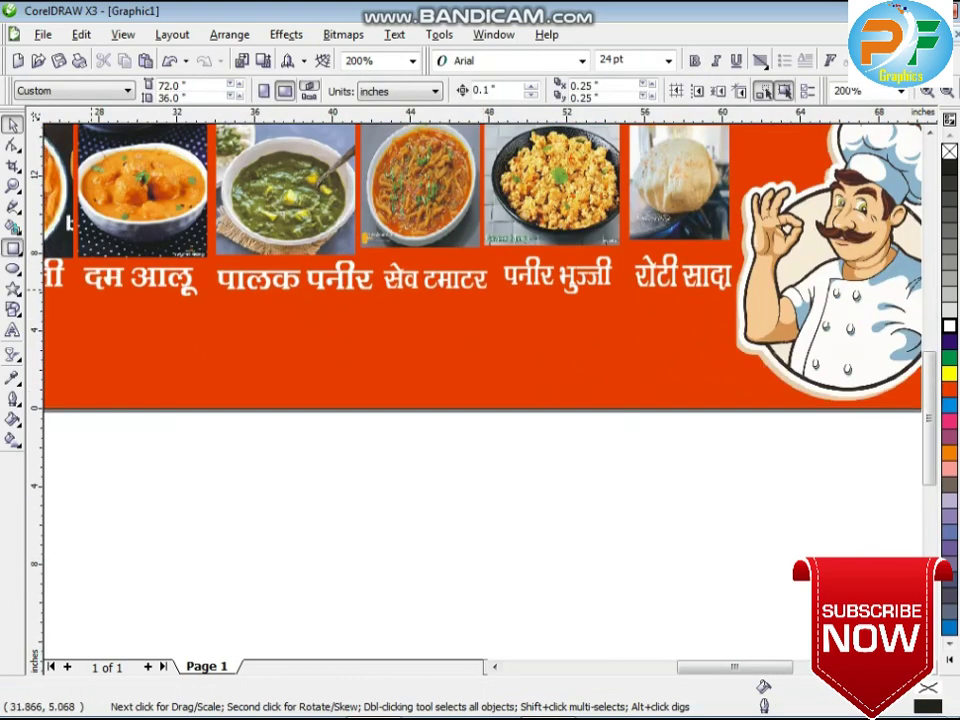
key("F6")
left_click_drag(68, 340, 552, 398)
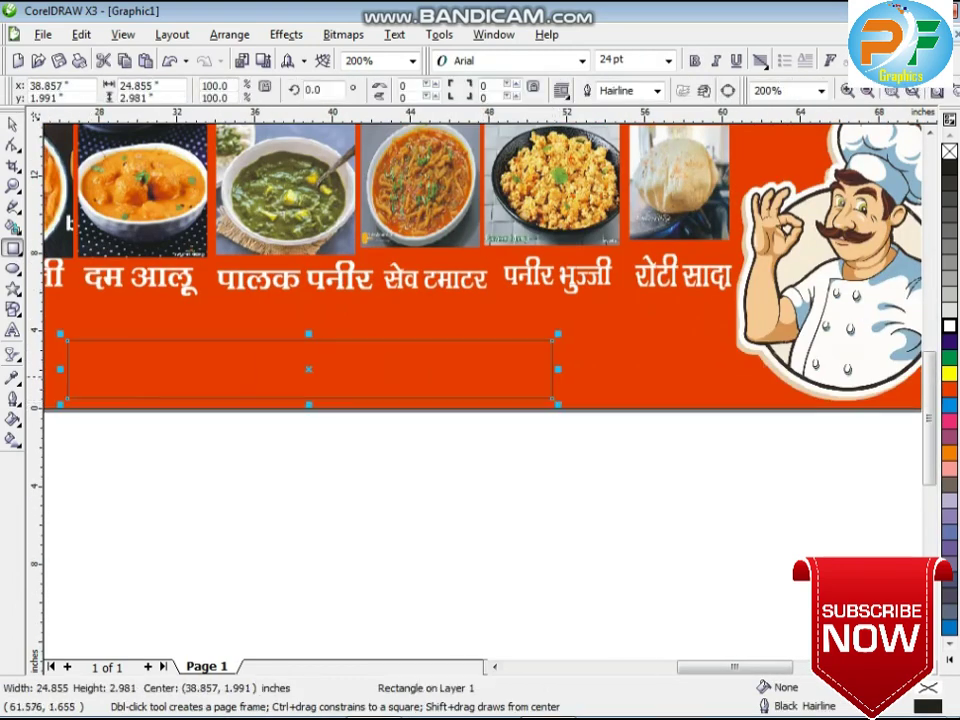
left_click(949, 437)
scroll(666, 367, "down", 1)
scroll(402, 368, "up", 2)
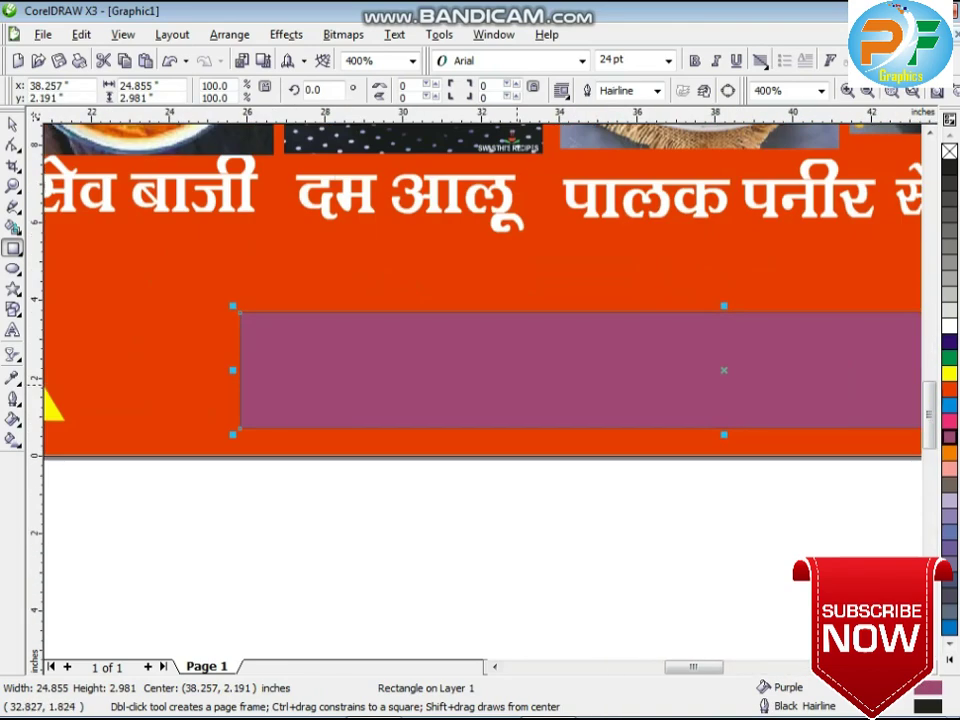
key("Right")
key("Up")
- Fade the start of the purple rectangle with a linear transparency and remove its outline
left_click(13, 398)
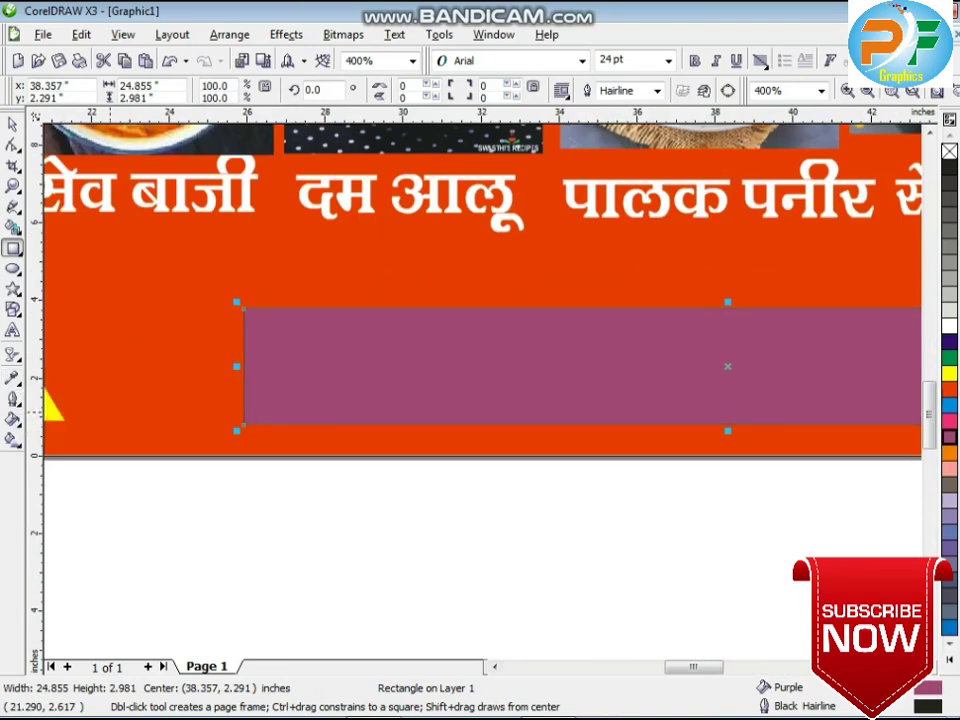
left_click(13, 354)
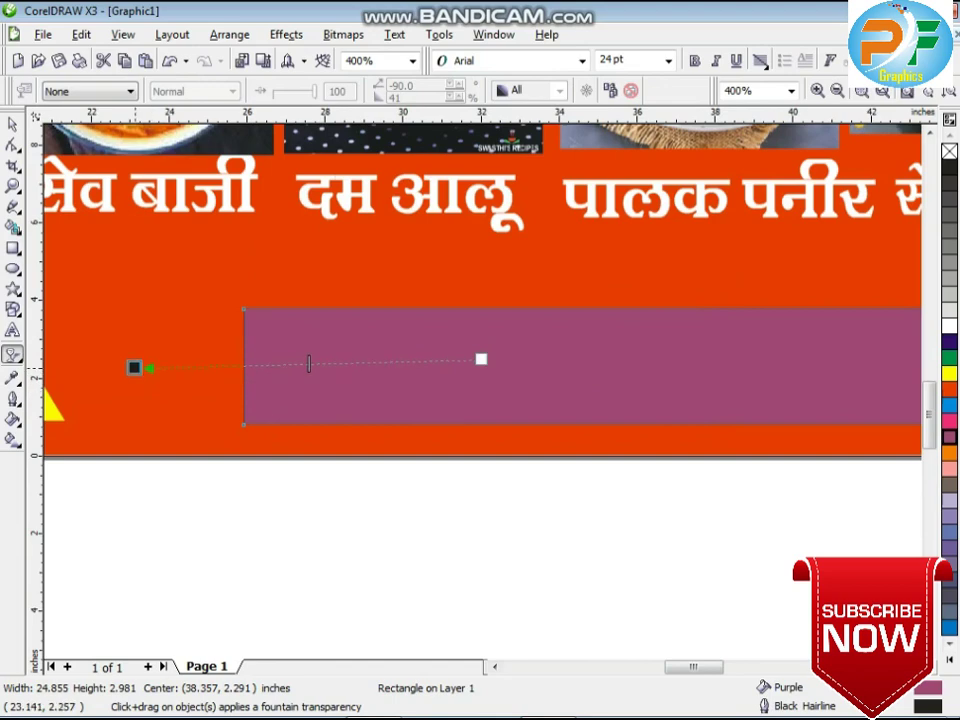
left_click_drag(134, 367, 217, 362)
left_click(13, 398)
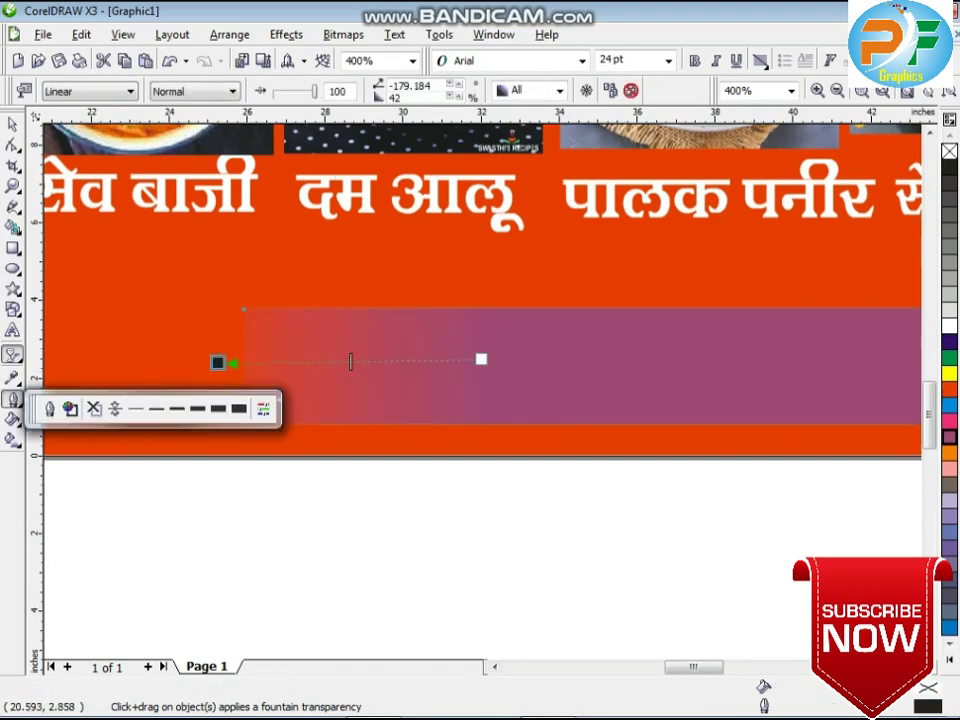
key("Escape")
key("space")
key("F3")
key("F3")
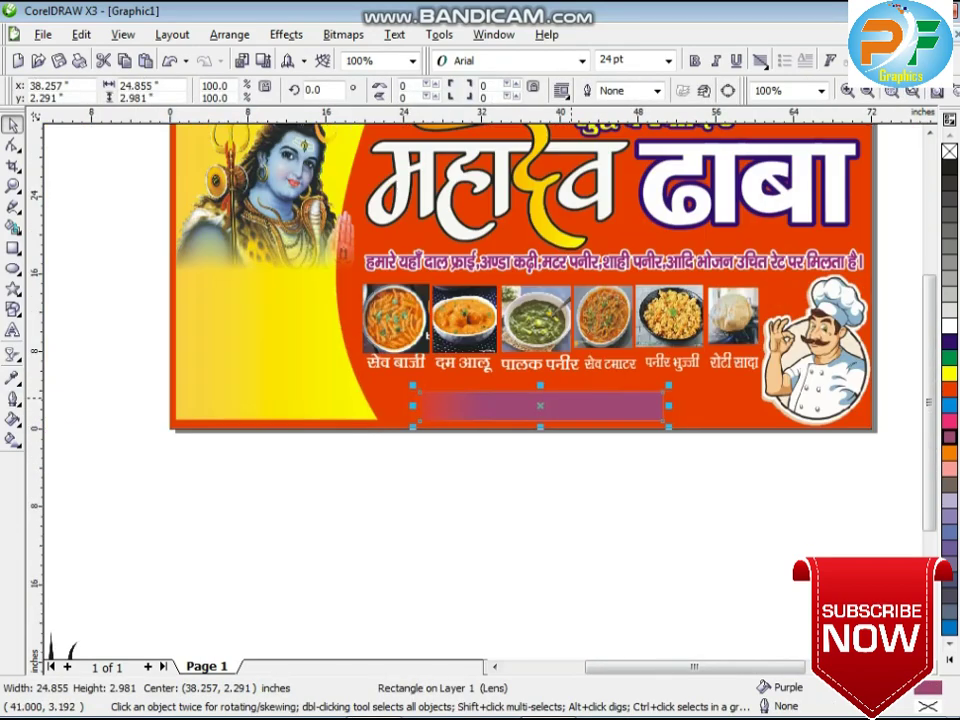
- Shorten the purple strip to about 15.7 inches wide and join a copy rotated 180° to its solid end
left_click_drag(659, 405, 570, 414)
key("F2")
left_click(564, 413)
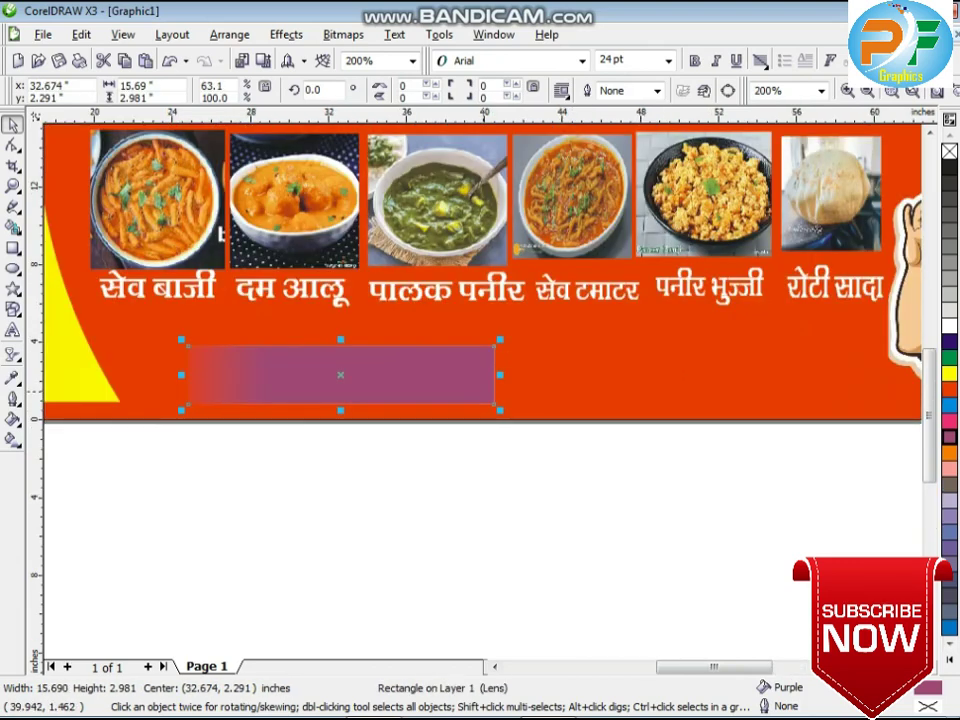
left_click_drag(361, 383, 658, 379)
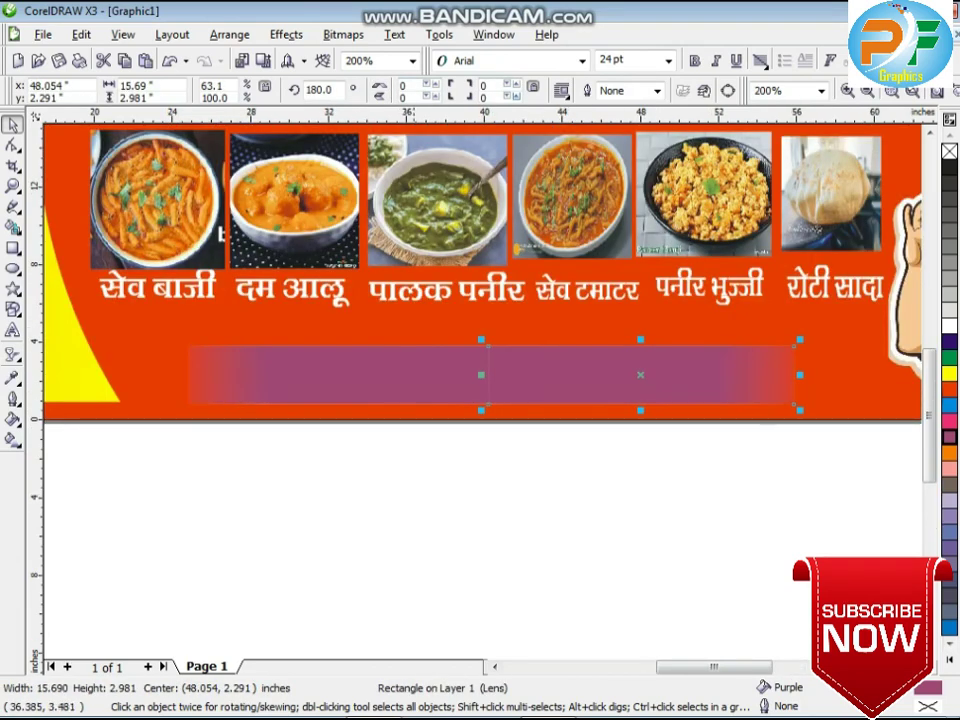
- Align the two halves of the purple strip beneath the dish row and widen them together toward the chef
left_click(399, 369, "shift")
scroll(412, 385, "up", 4)
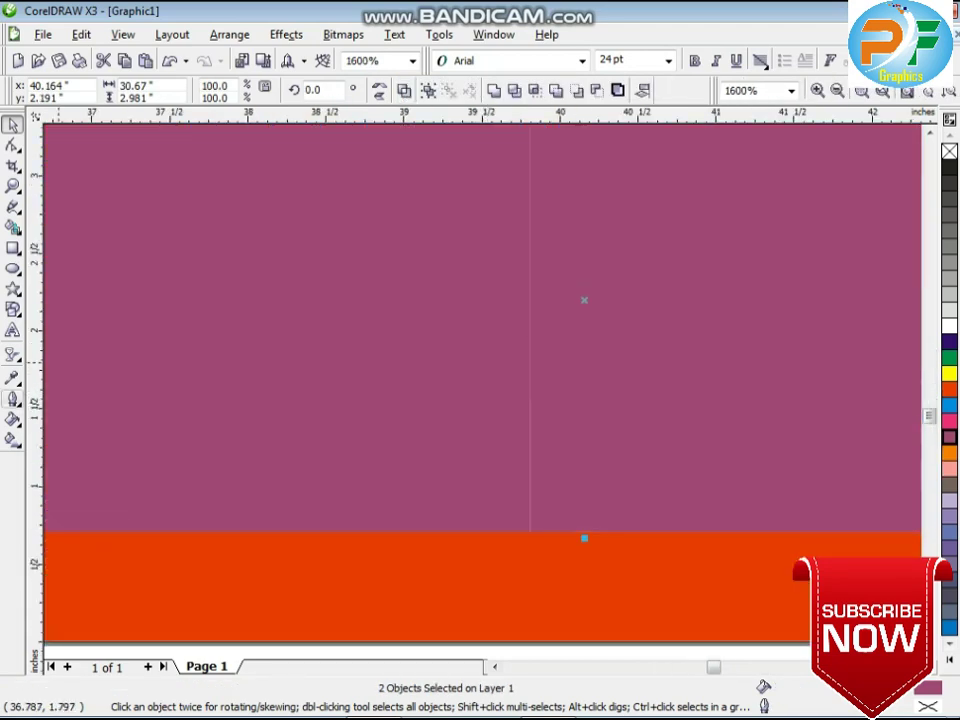
scroll(488, 395, "down", 4)
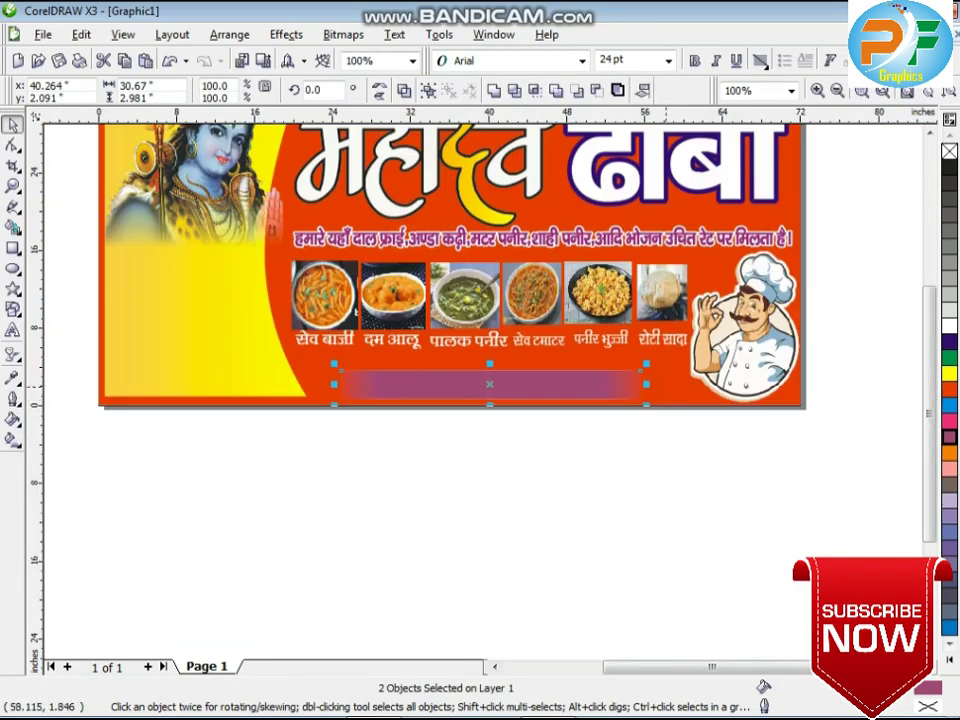
left_click_drag(646, 386, 679, 386)
key("Escape")
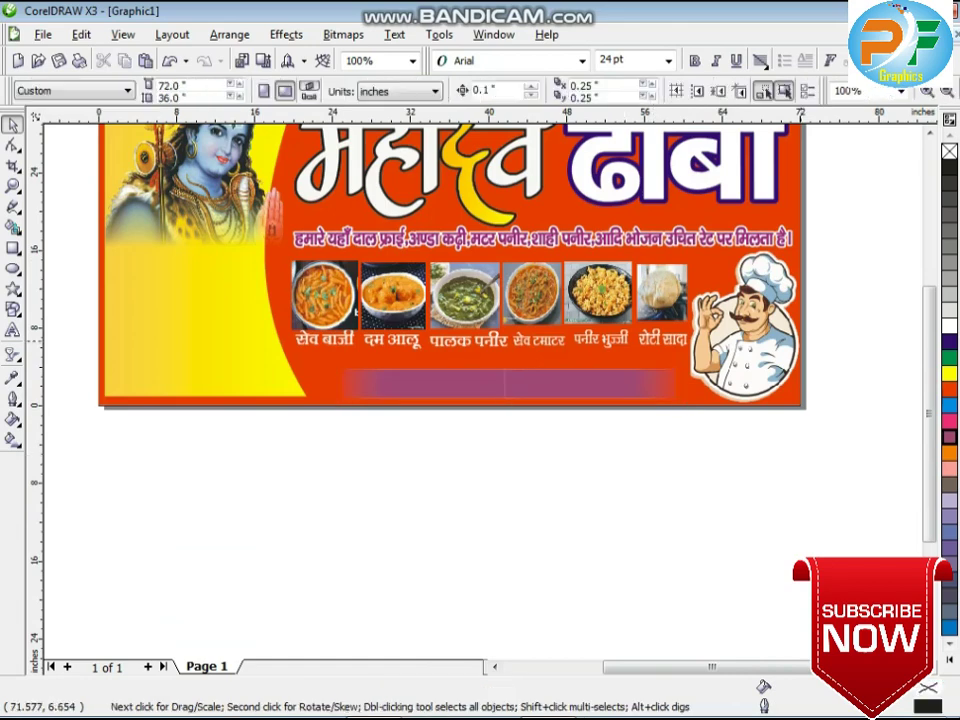
left_click_drag(520, 318, 226, 368)
left_click(415, 455)
- Delete the two colour squares above the banner and the spare dish picture beside it
scroll(415, 455, "down", 2)
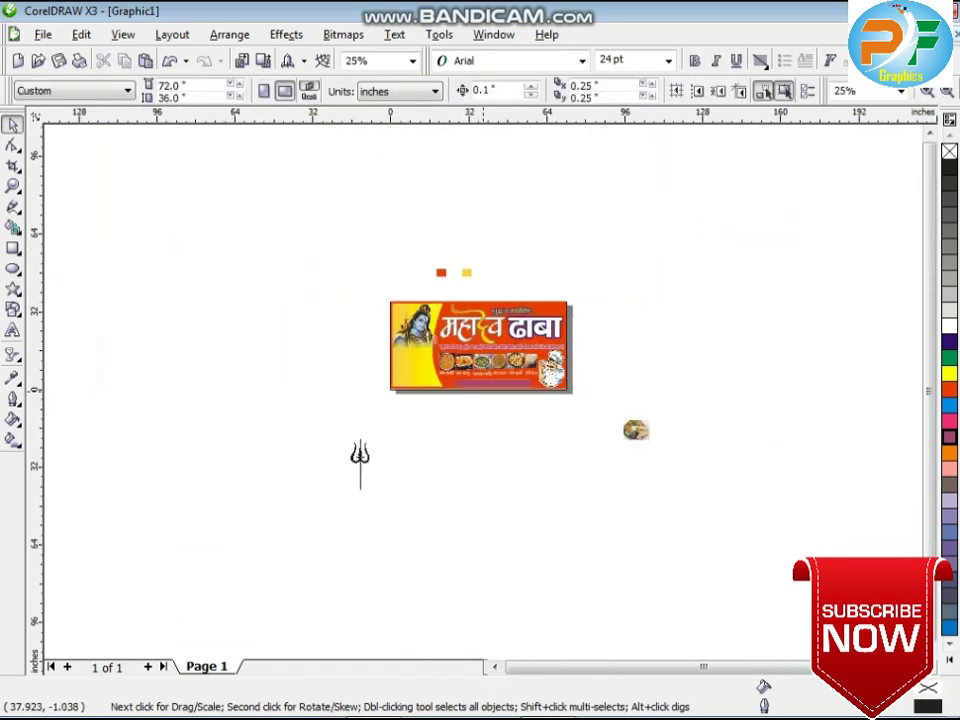
left_click_drag(410, 231, 533, 326)
key("Delete")
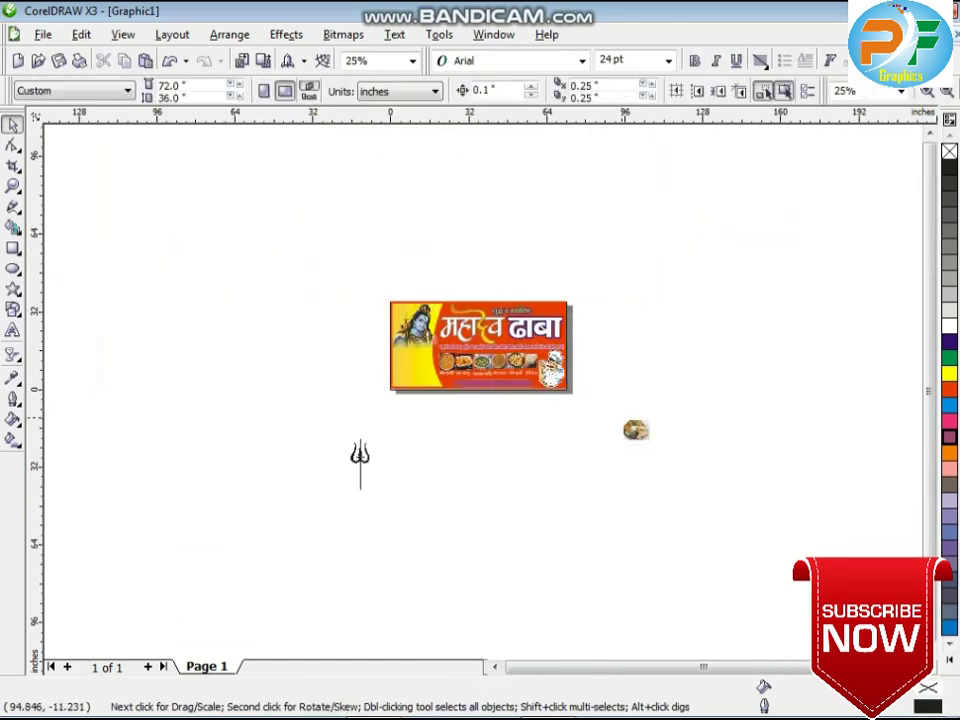
left_click(627, 427)
key("Delete")
- Trace the trident bitmap and keep only the traced trident curve, removing the traced background and the original bitmap
left_click(360, 455)
scroll(360, 455, "up", 2)
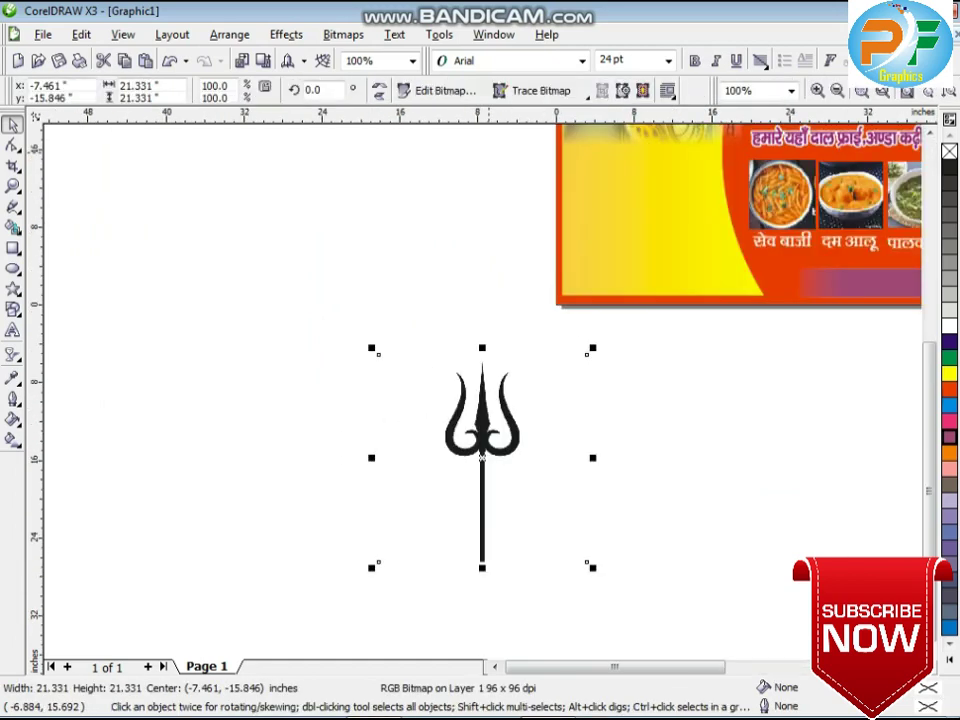
left_click(541, 91)
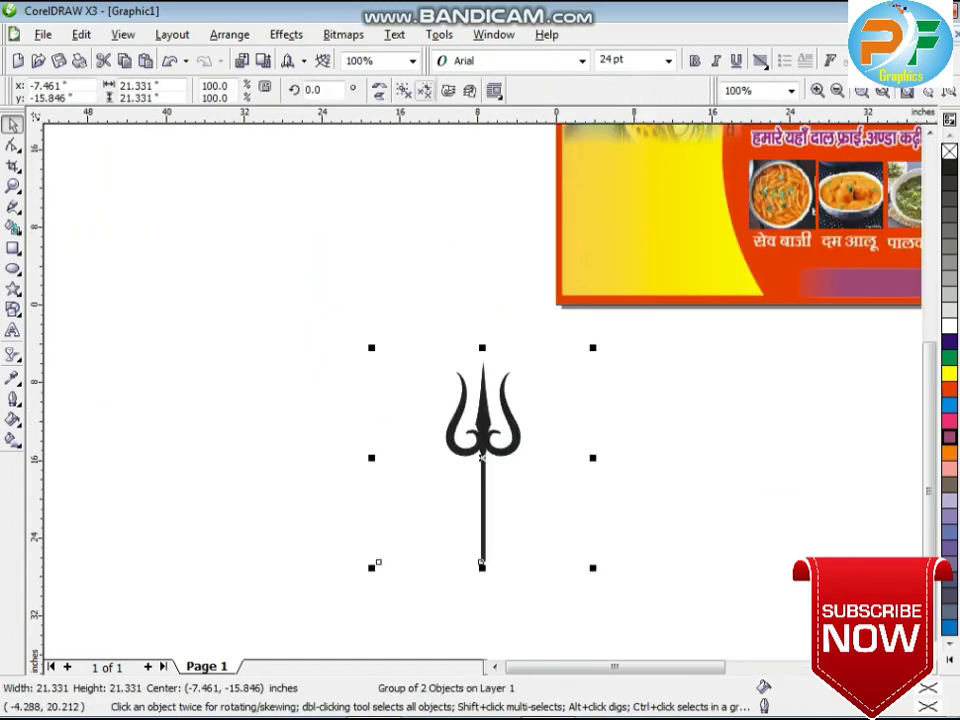
left_click(378, 562)
key("Tab")
key("Tab")
key("Escape")
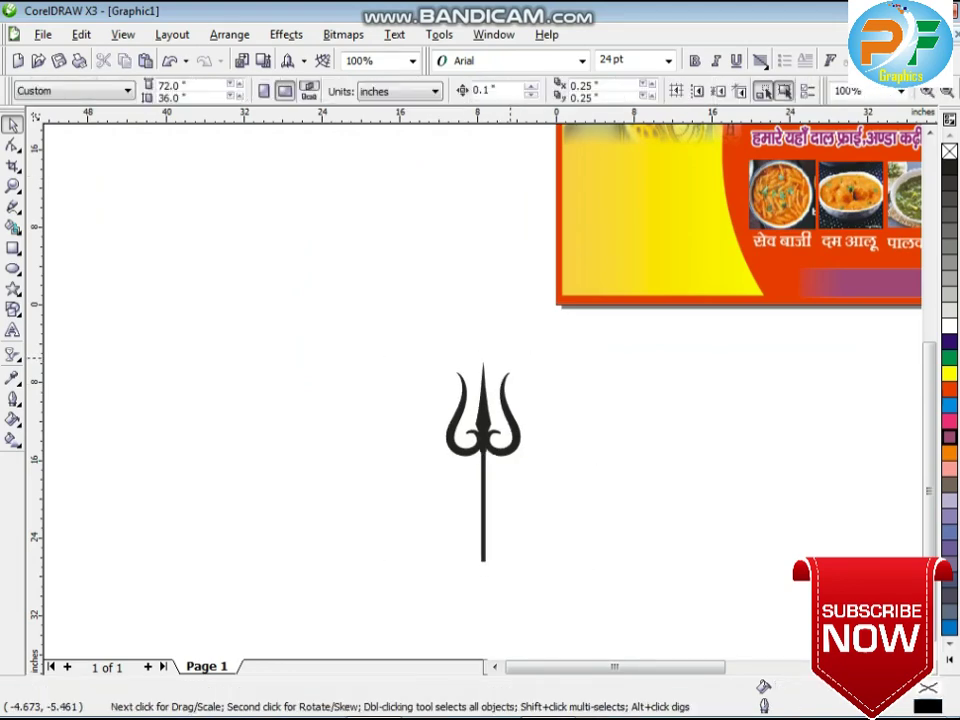
- Rotate the trident by 90° and move it onto the start of the महादेव lettering
left_click_drag(483, 558, 477, 513)
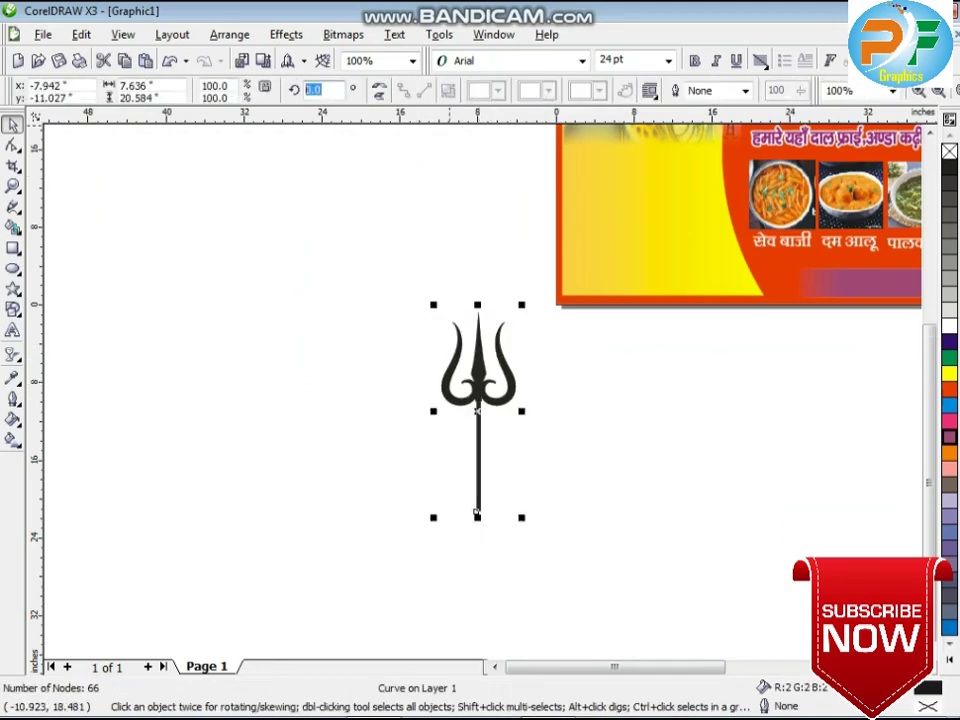
key("Return")
key("F3")
key("F3")
mouse_move(476, 400)
left_mouse_down()
mouse_move(484, 392)
mouse_move(454, 382)
mouse_move(476, 382)
left_mouse_up()
scroll(483, 389, "up", 2)
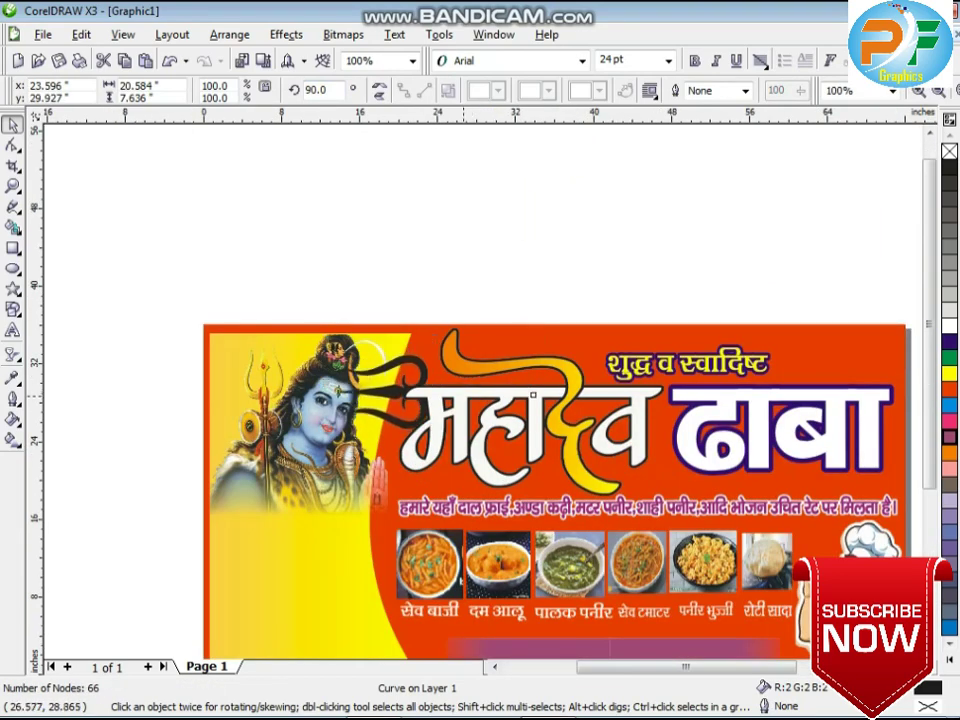
- Nudge the trident along the top bar of the महादेव lettering and adjust its stacking order
key("Right")
key("Right")
key("Right")
key("Right")
key("ctrl+Page_Down")
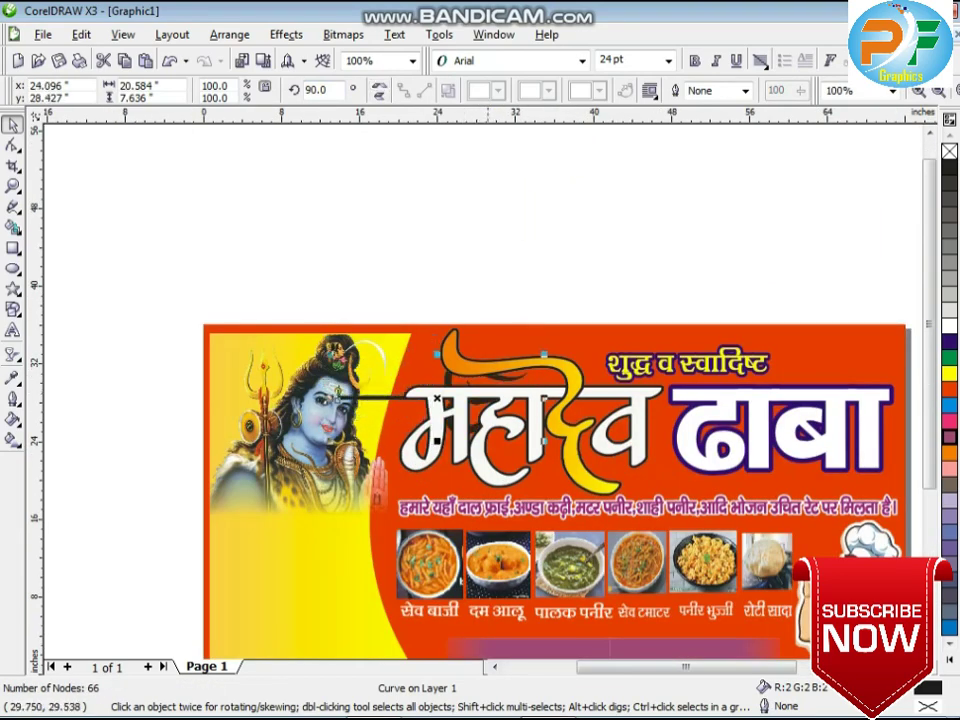
key("ctrl+Page_Up")
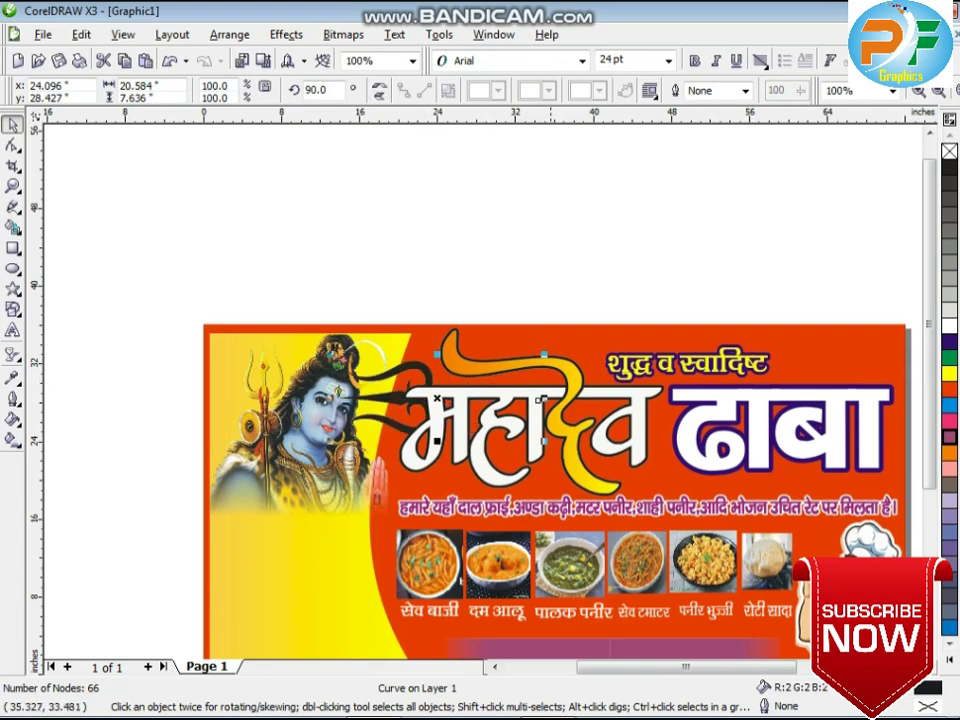
- Shrink the trident to about 9.8 by 3.6 inches and place its prongs just before the title's top bar
left_click_drag(549, 353, 506, 370)
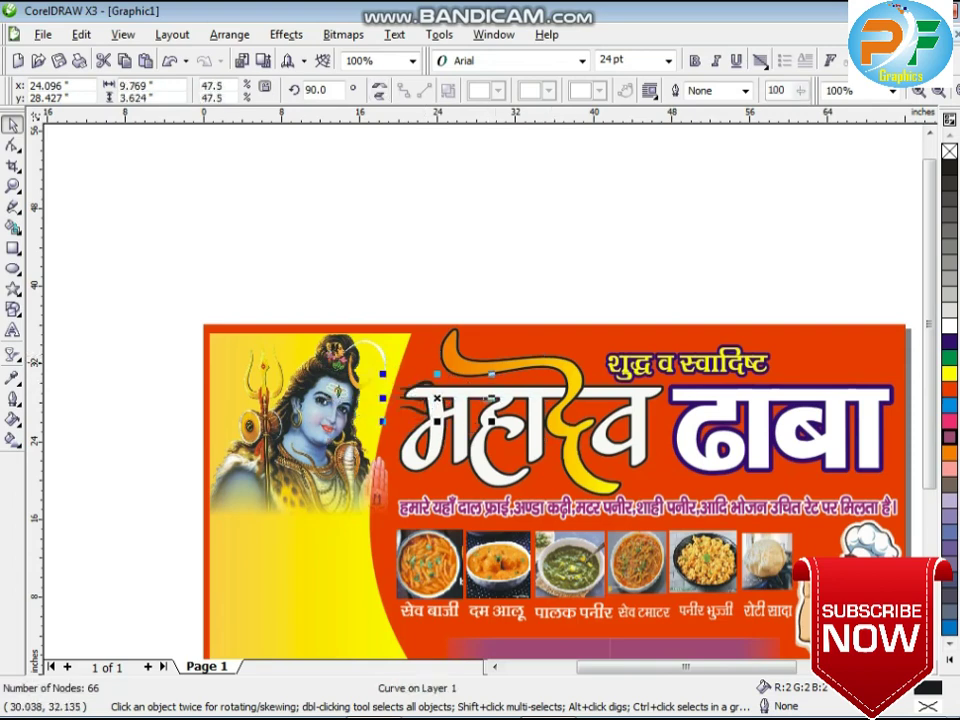
scroll(438, 401, "up", 1)
left_click_drag(583, 382, 537, 371)
key("Escape")
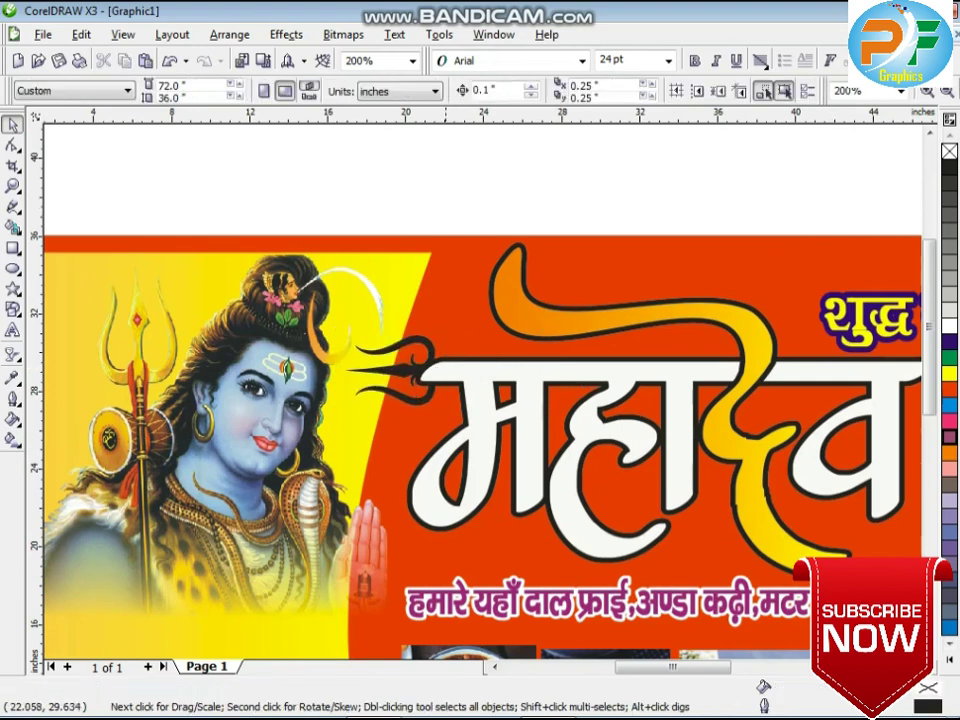
- Fill the trident with white and nudge its shaft into line with the title's top bar
left_click(427, 345)
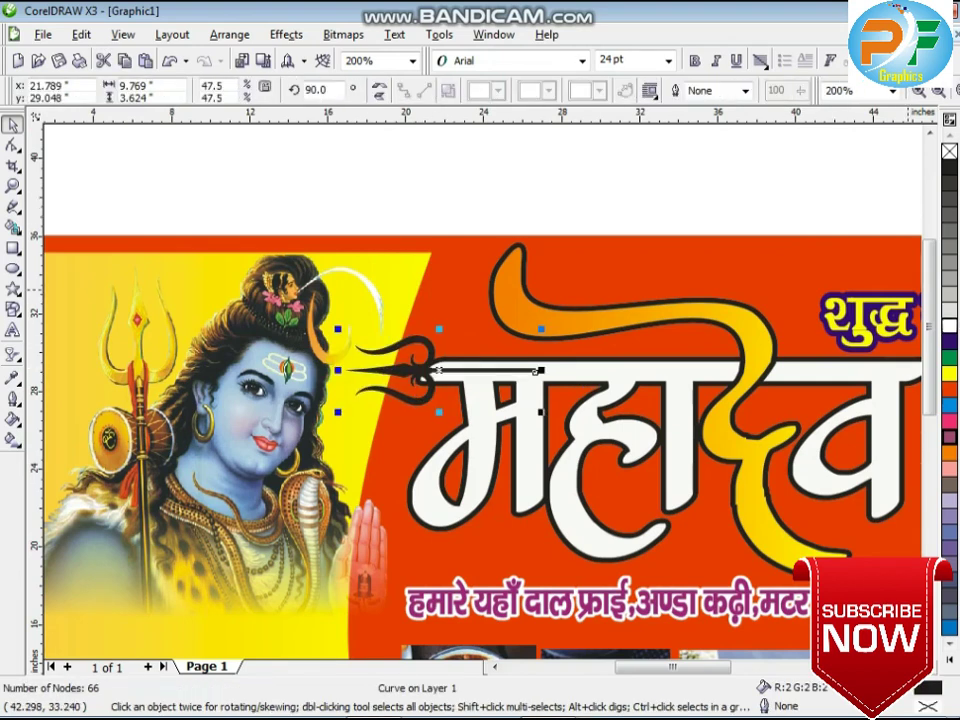
left_click(949, 326)
left_click(537, 372)
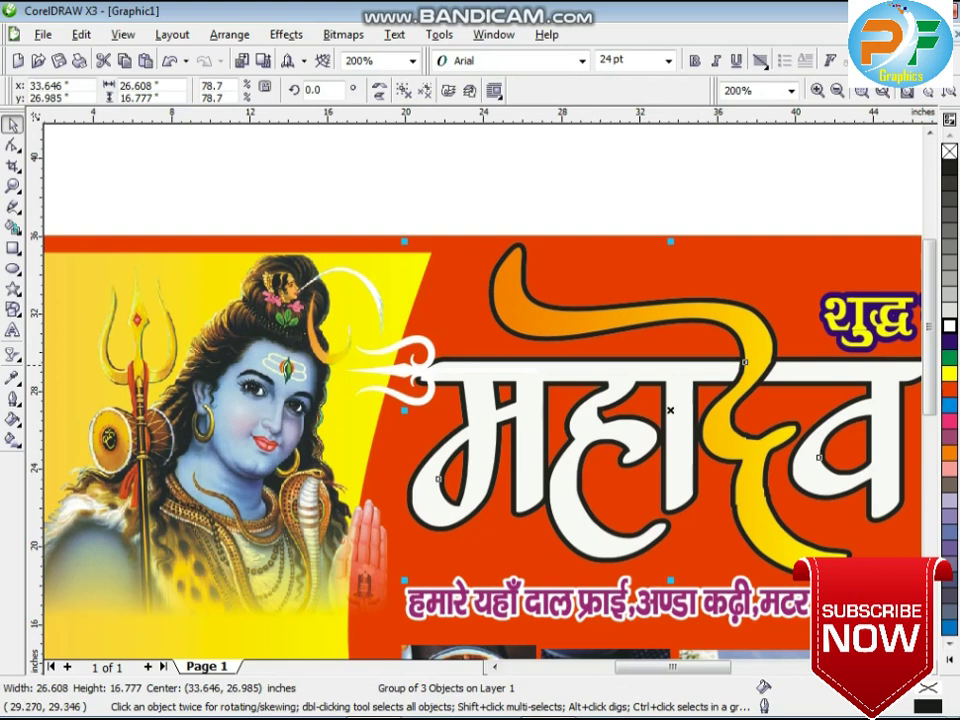
left_click(537, 371)
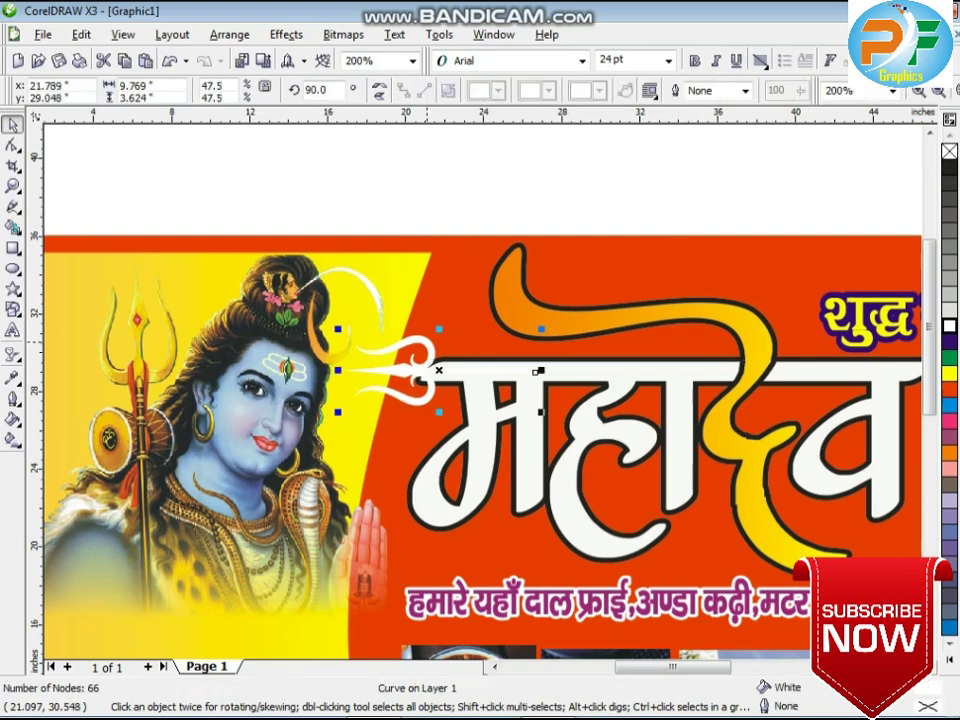
scroll(484, 373, "up", 1)
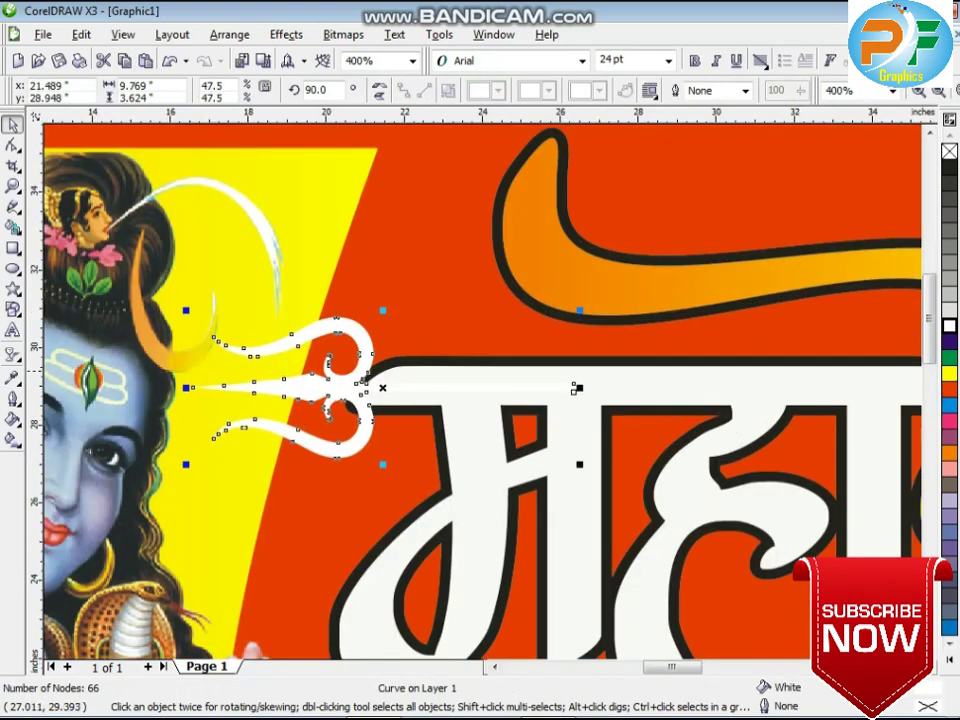
- Ungroup the महादेव lettering and weld the trident to its white letters so both share one outline
left_click(603, 371)
key("ctrl+u")
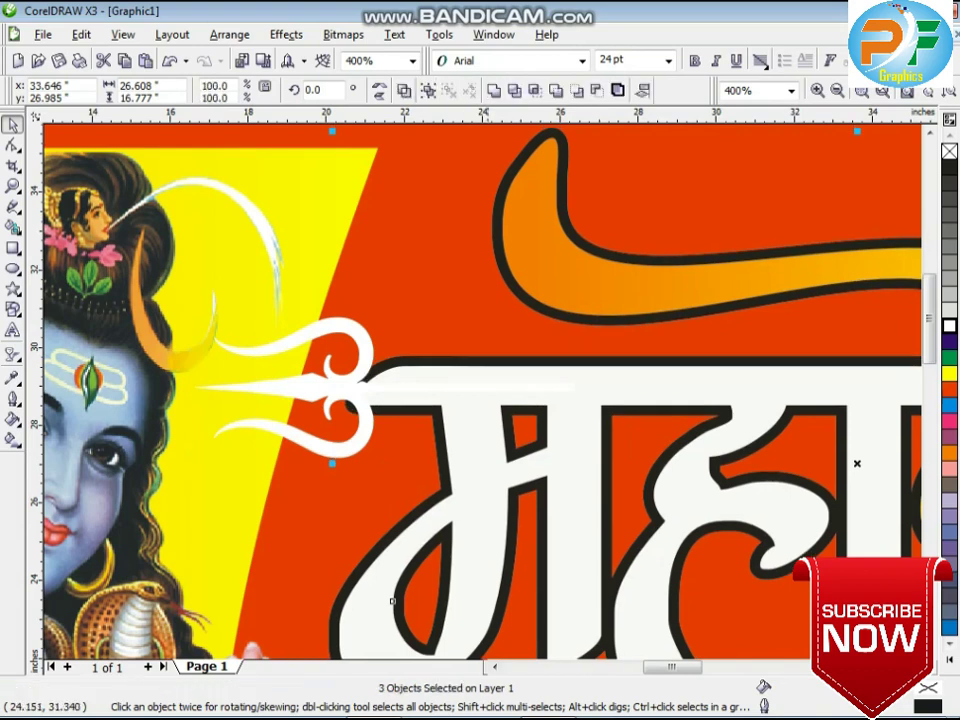
scroll(478, 488, "down", 1)
left_click(527, 437)
left_click(585, 516, "shift")
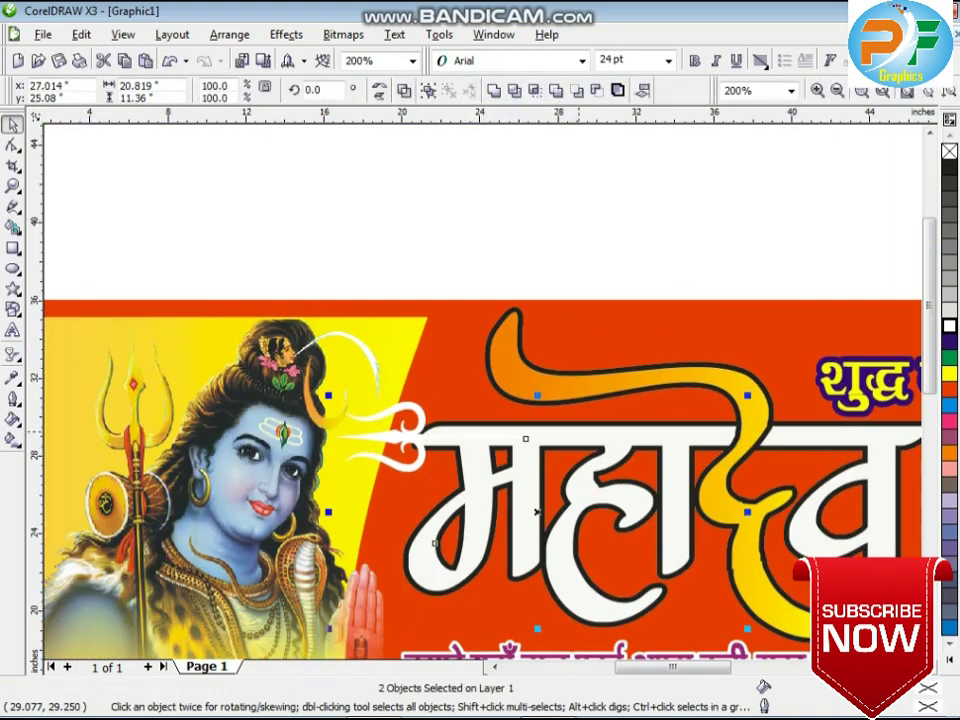
left_click(494, 90)
left_click(505, 200)
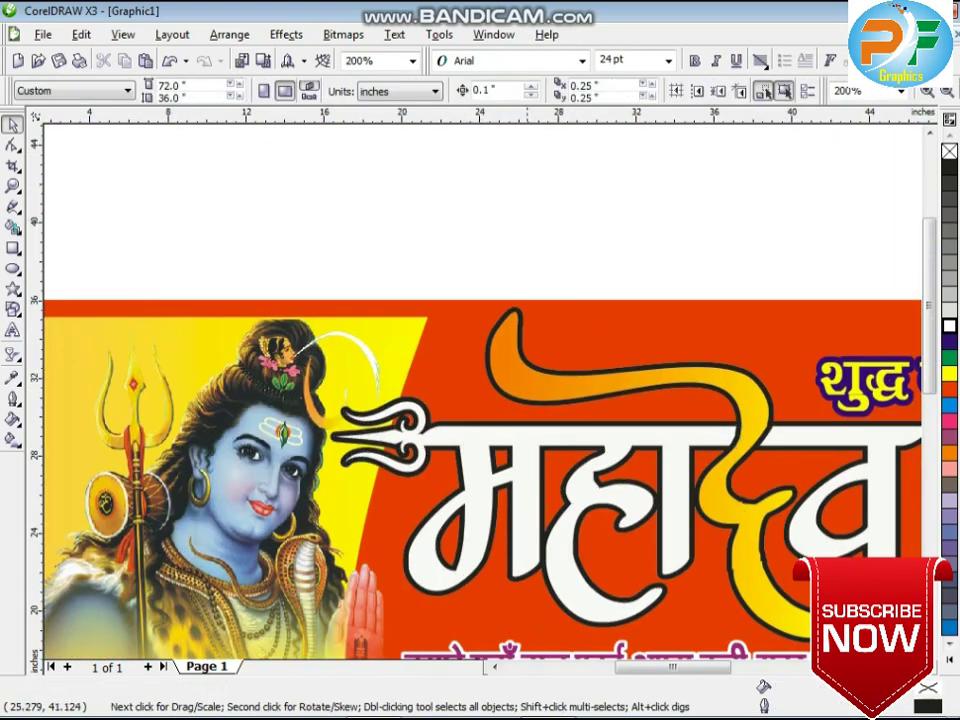
- Shift the महादेव lettering with its trident slightly toward the word ढाबा
scroll(482, 403, "down", 1)
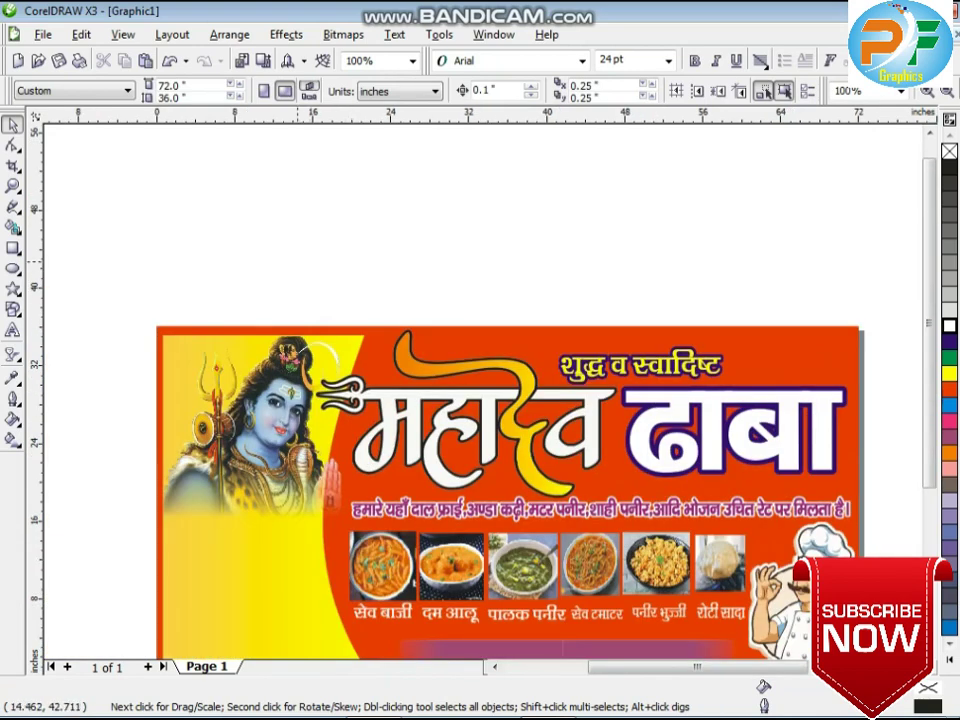
left_click_drag(298, 261, 595, 466)
left_click_drag(636, 502, 636, 502)
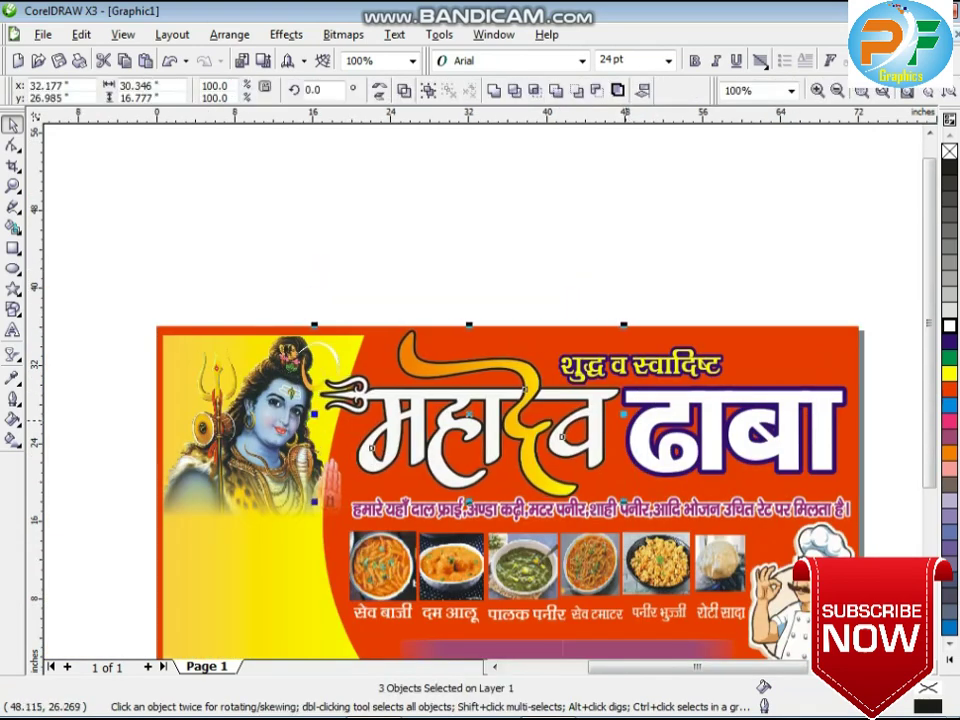
left_click(524, 272)
scroll(516, 350, "down", 1)
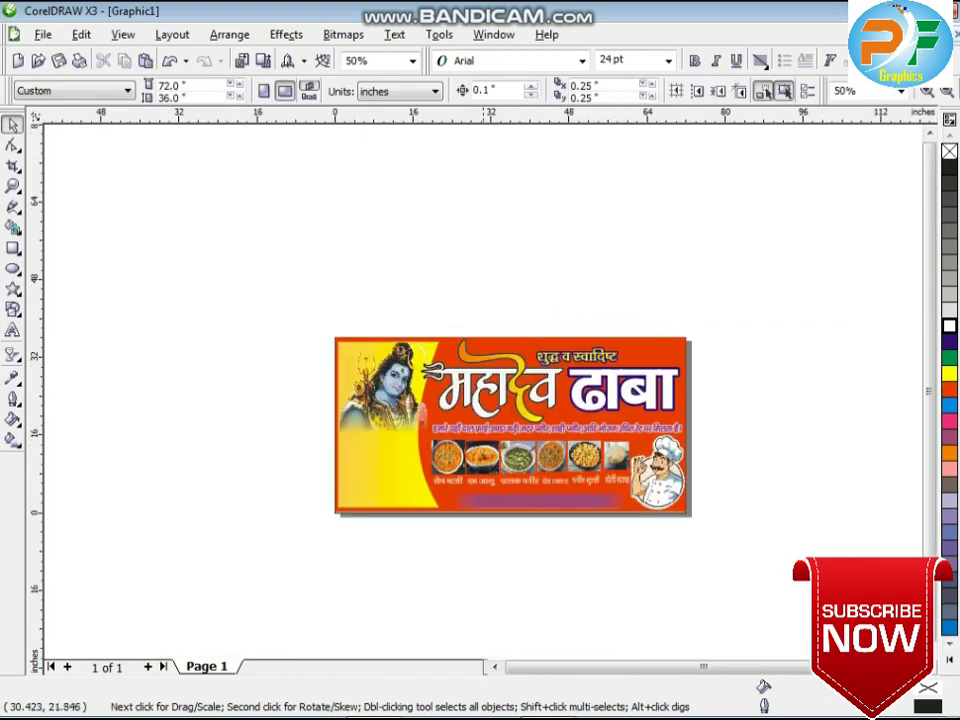
scroll(622, 513, "up", 1)
left_click(615, 495)
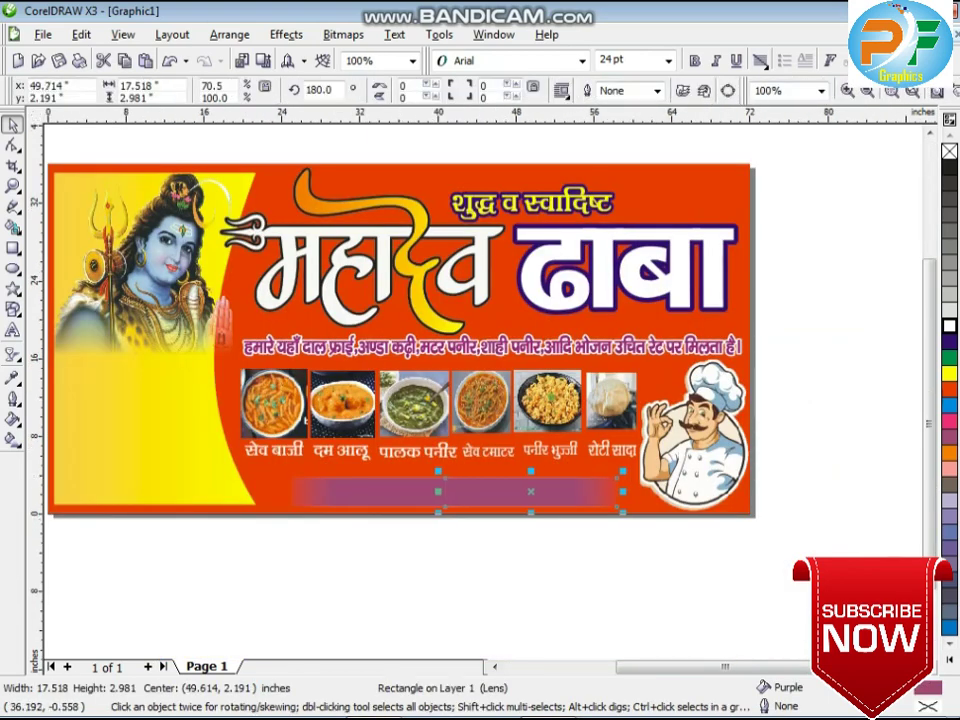
left_click(392, 496, "shift")
left_click(723, 374)
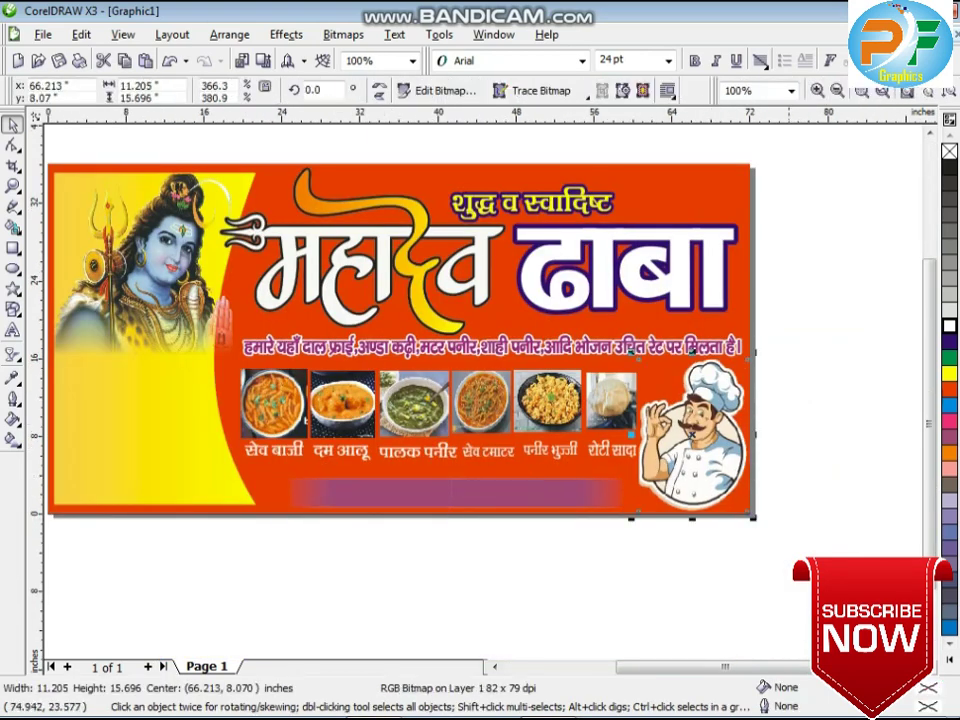
left_click(758, 194)
scroll(161, 455, "up", 1)
left_click(497, 373)
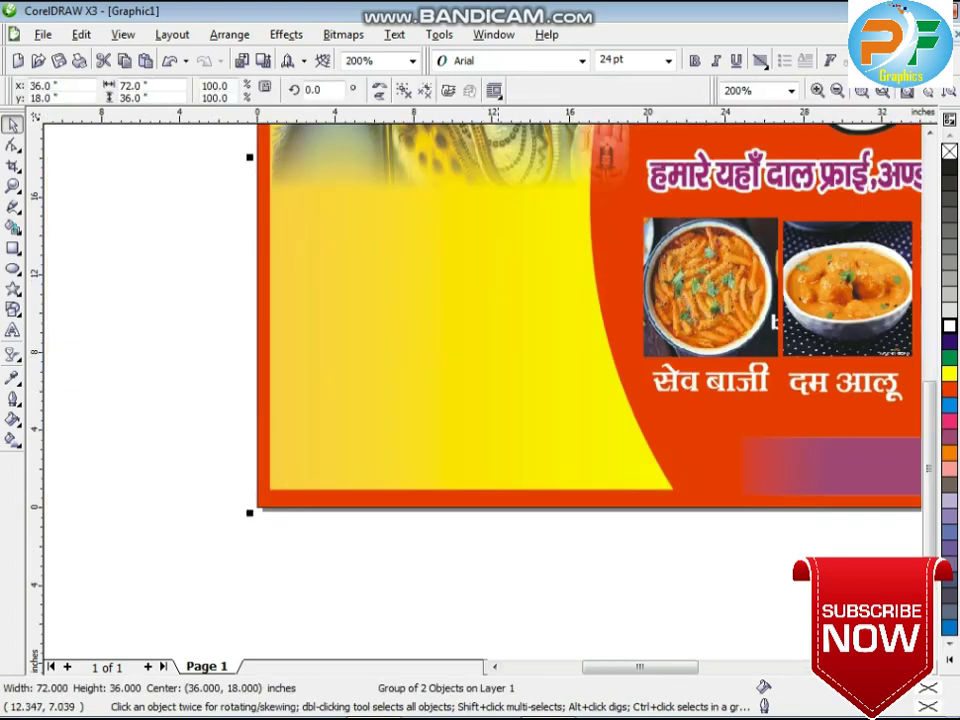
key("Escape")
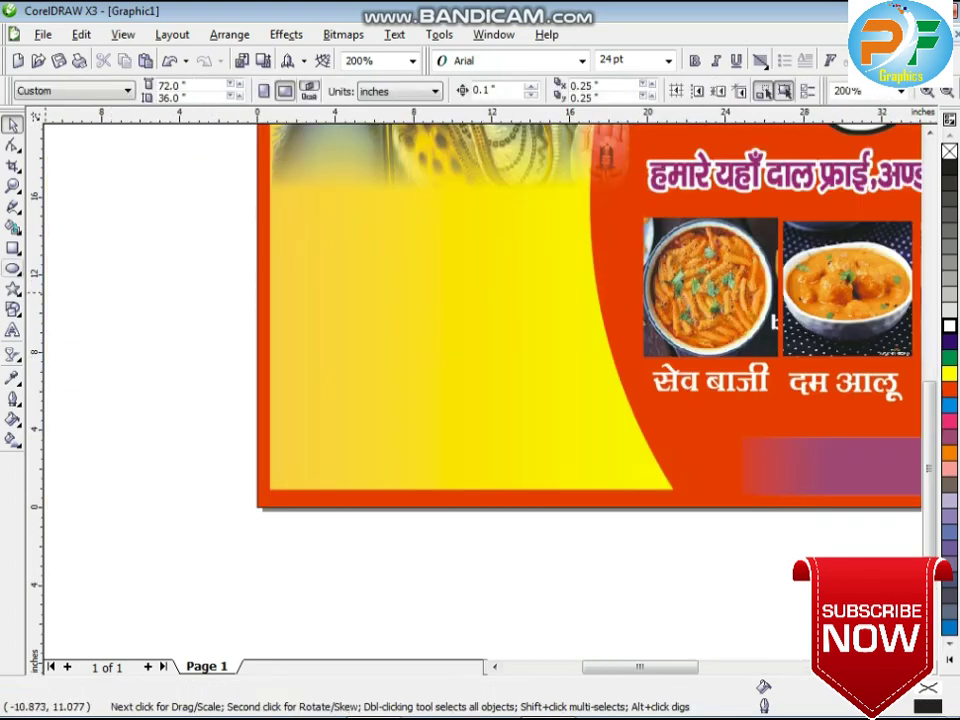
- Start a new artistic text in the empty yellow area below the Shiva picture and set its font to RAJ 15
left_click(13, 330)
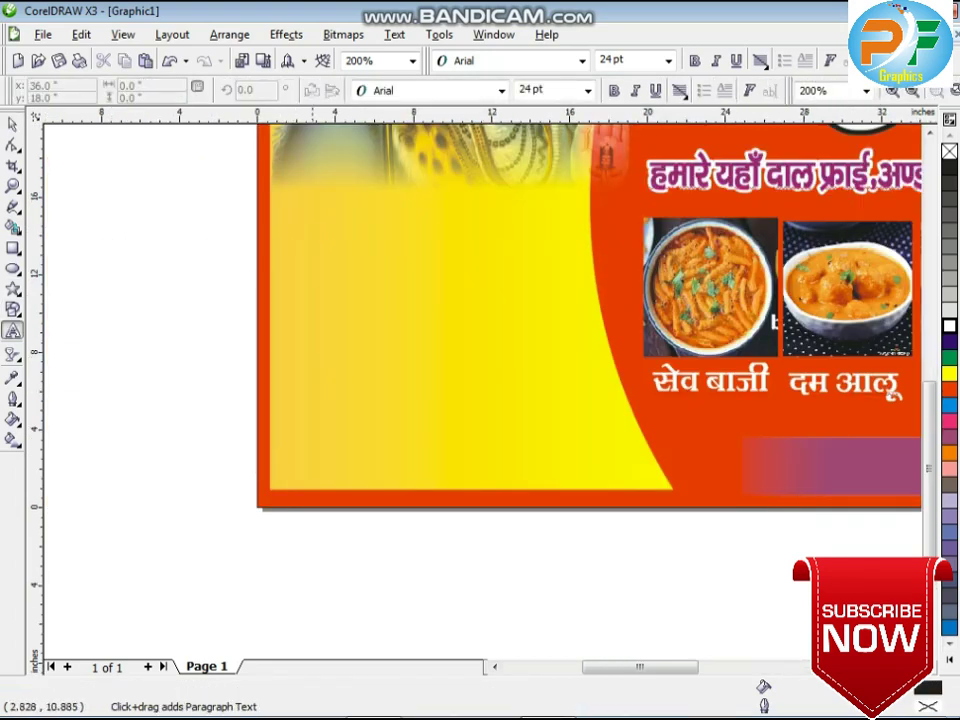
left_click(295, 342)
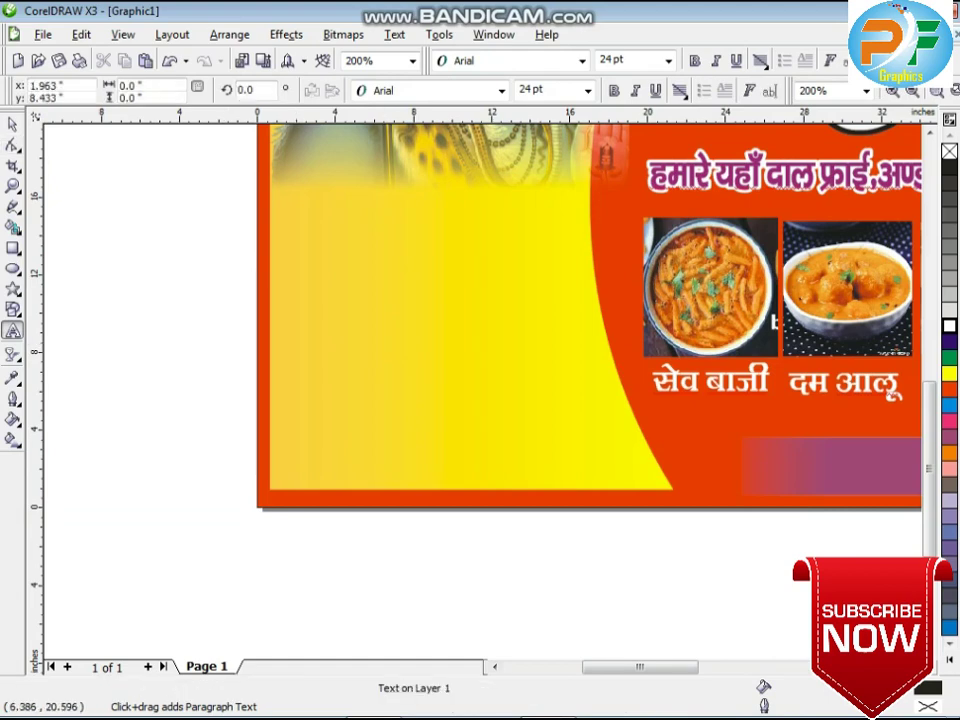
left_click(400, 90)
scroll(450, 478, "down", 1)
key("Down")
key("Down")
key("Down")
key("Down")
key("Down")
key("Down")
key("Down")
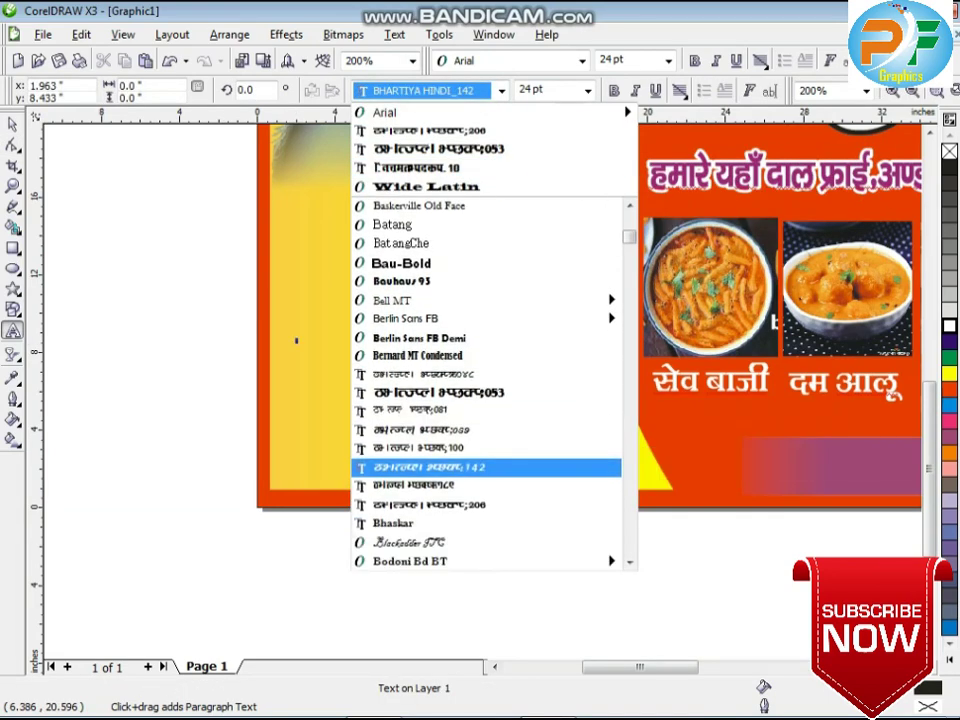
type("j")
key("Up")
key("Up")
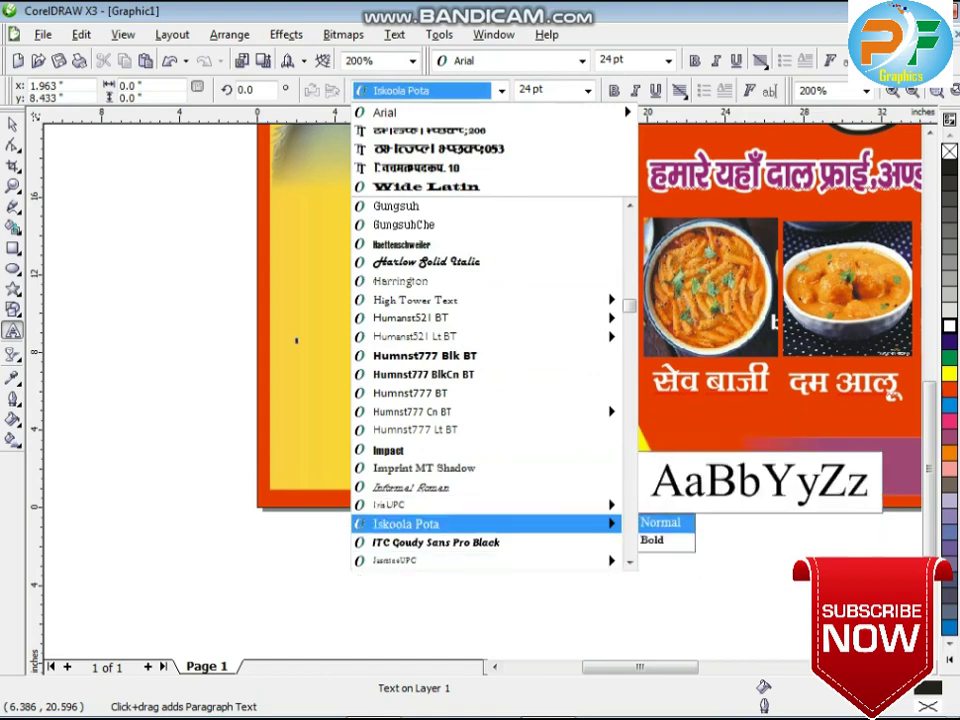
key("Down")
key("Down")
key("Down")
type("ra")
key("Down")
key("Down")
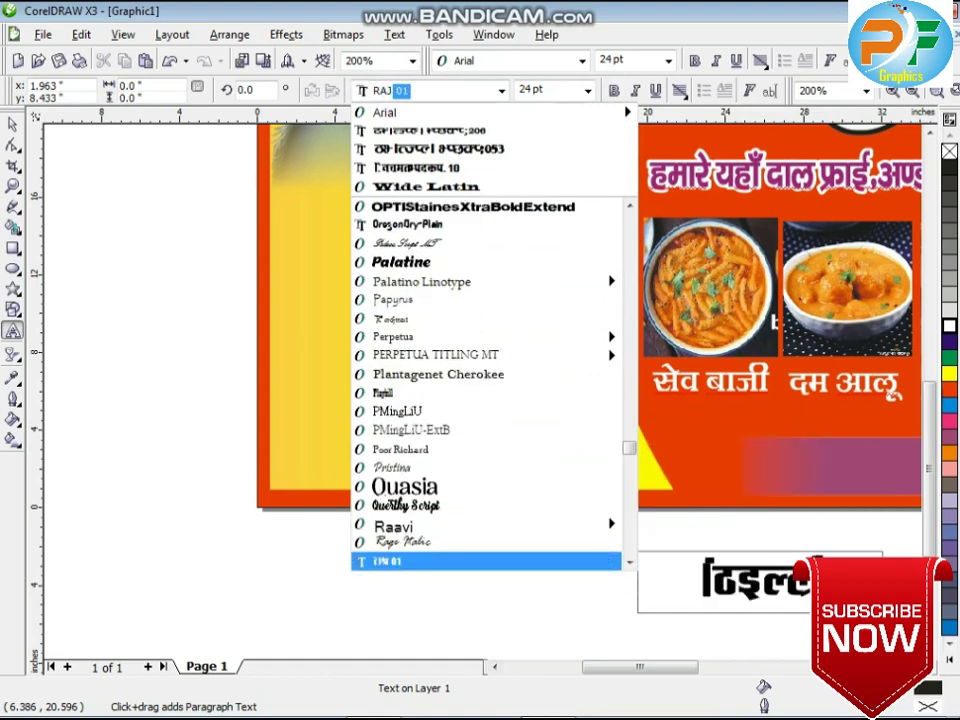
key("Up")
key("Up")
key("Down")
key("Down")
key("Down")
key("Down")
key("Down")
key("Down")
key("Down")
key("Down")
key("Down")
key("Down")
key("Down")
key("Down")
key("Down")
key("Down")
key("Down")
key("Down")
key("Down")
key("Down")
key("Down")
key("Down")
key("Down")
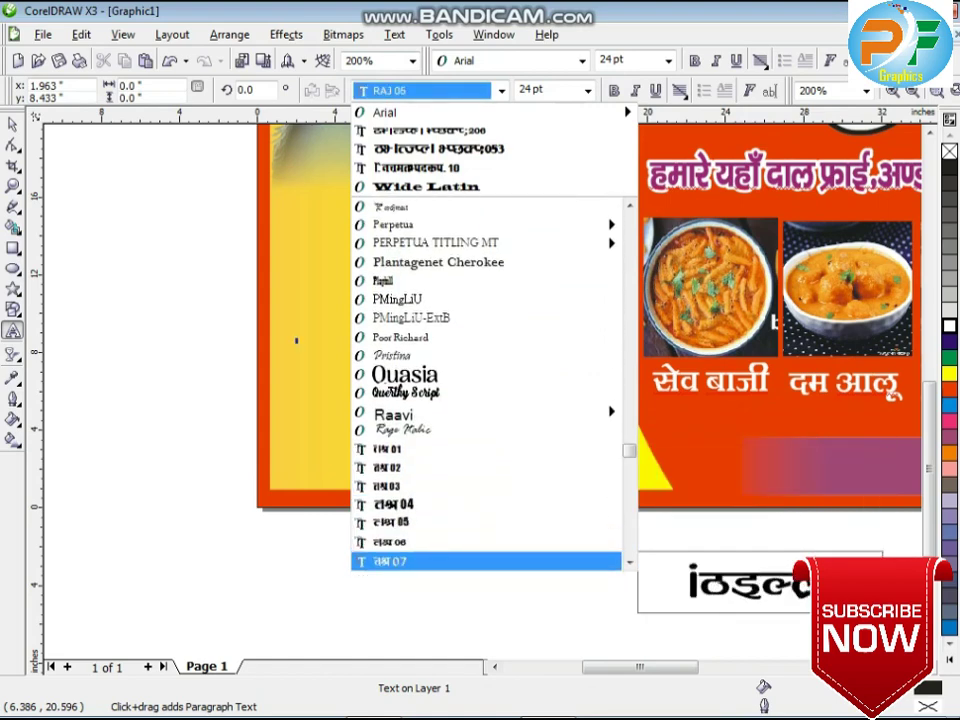
key("Down")
key("Down")
key("Down")
key("Down")
key("Down")
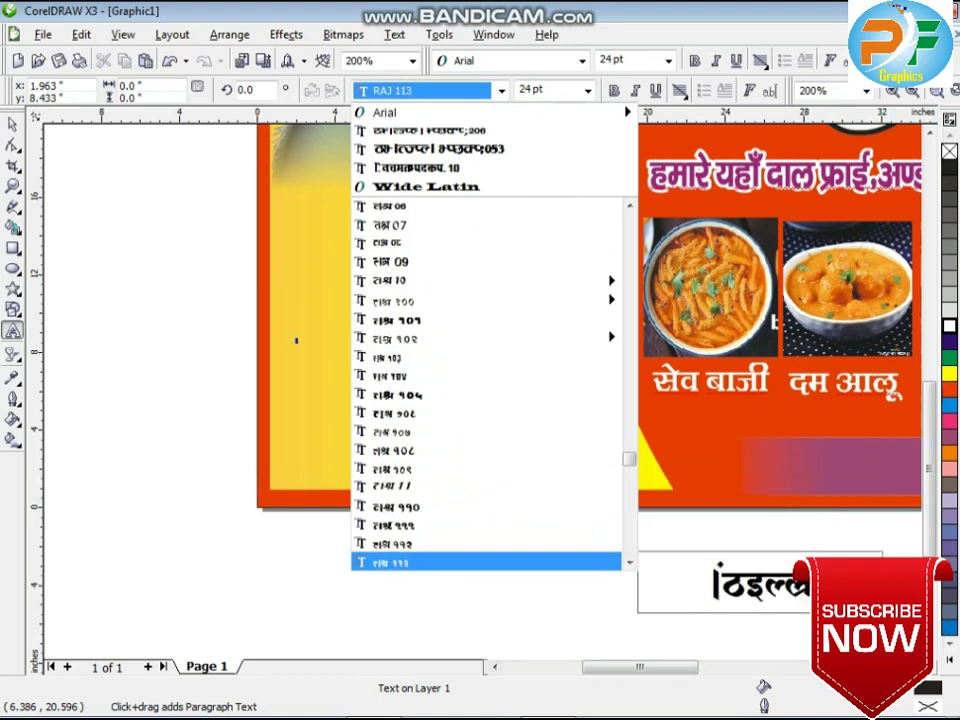
key("Down")
key("Down")
key("Down")
key("Down")
key("Down")
key("Down")
key("Down")
key("Down")
key("Down")
key("Down")
key("Down")
key("Down")
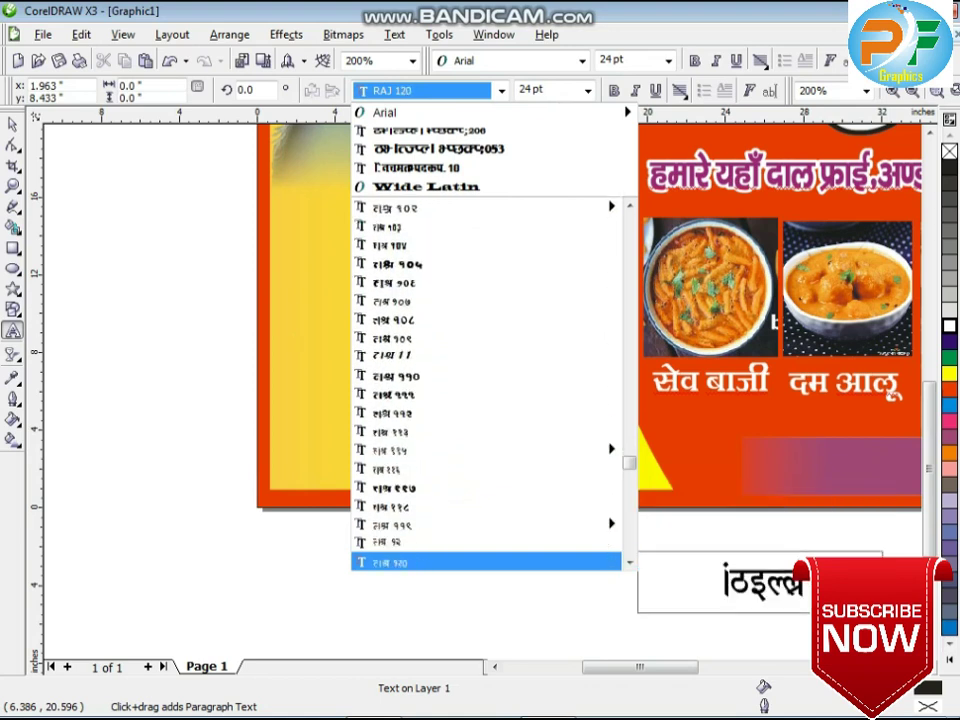
key("Up")
key("Return")
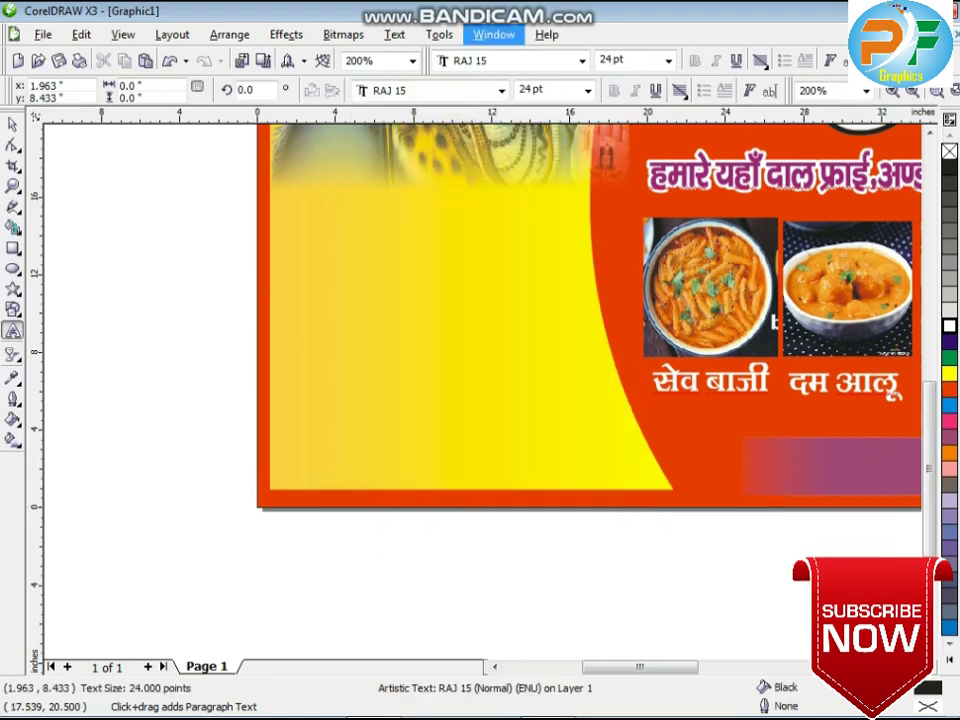
- Set the text size to 400 pt and enter the labels प्रो. and मो. on separate lines
type("400")
key("Return")
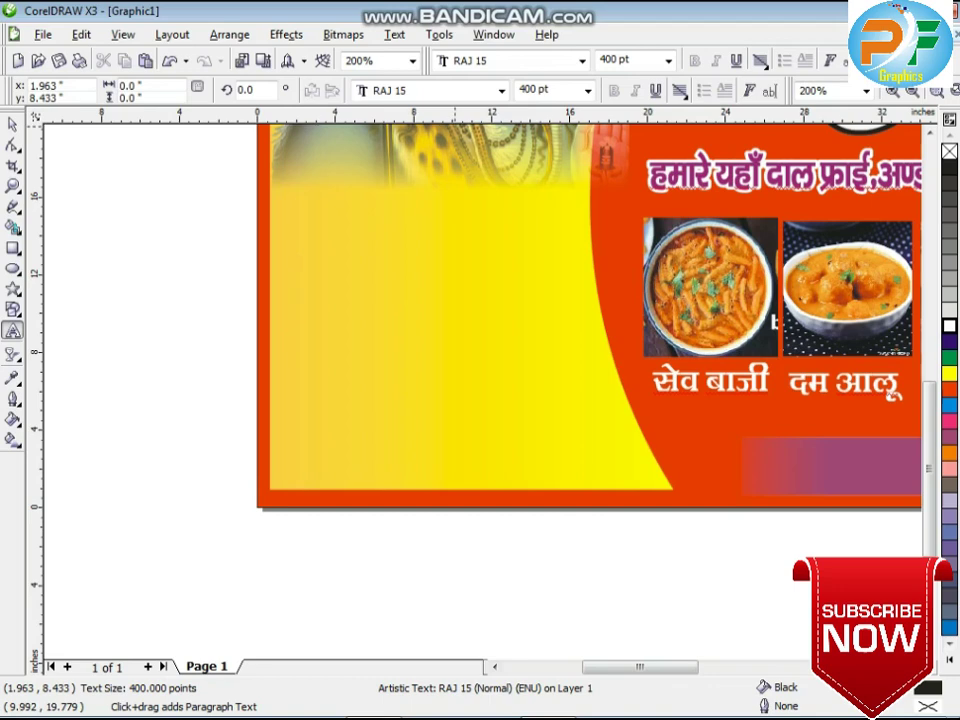
key("F3")
key("F3")
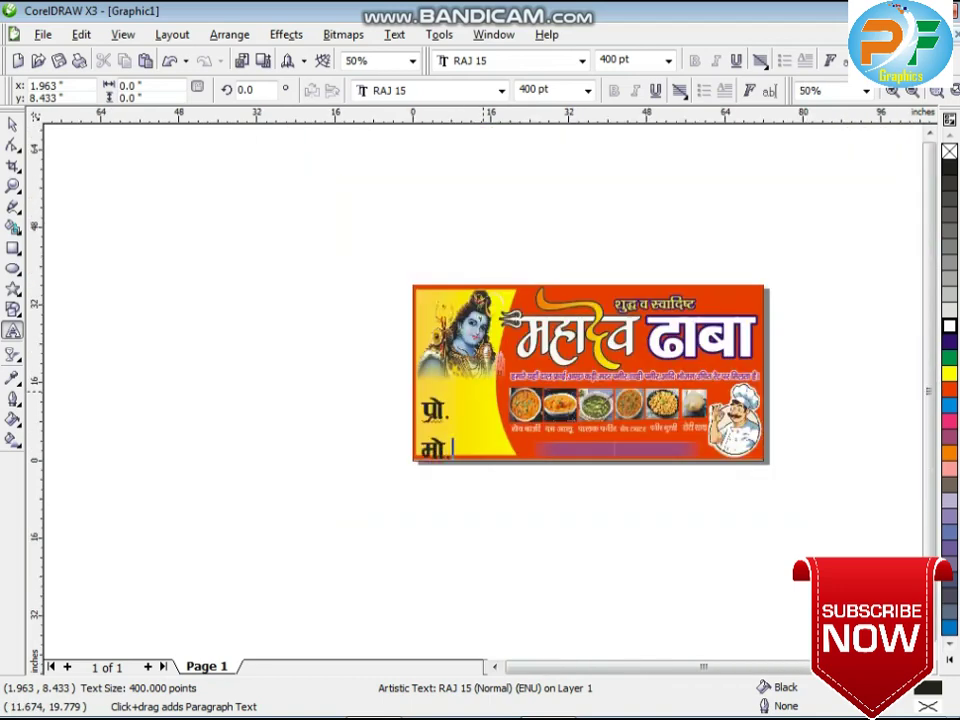
key("ctrl+space")
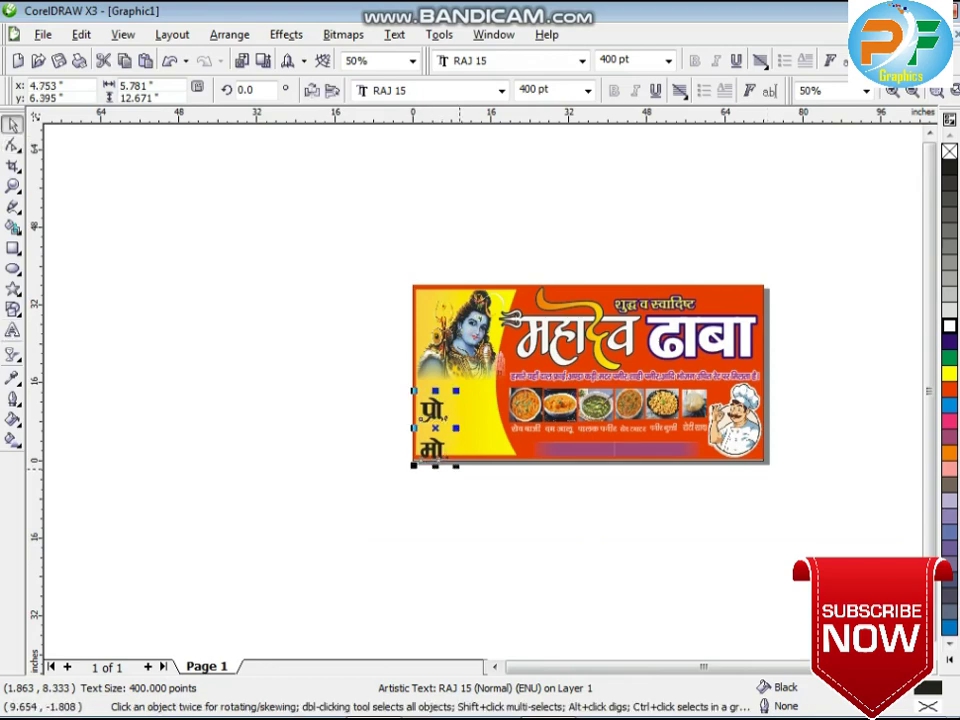
- Shrink the प्रो. and मो. labels to about 2.85 by 6.25 inches and place them in the yellow area's lower corner beside the banner's outer edge
scroll(478, 438, "up", 2)
left_click_drag(268, 362, 263, 452)
left_click_drag(291, 406, 309, 369)
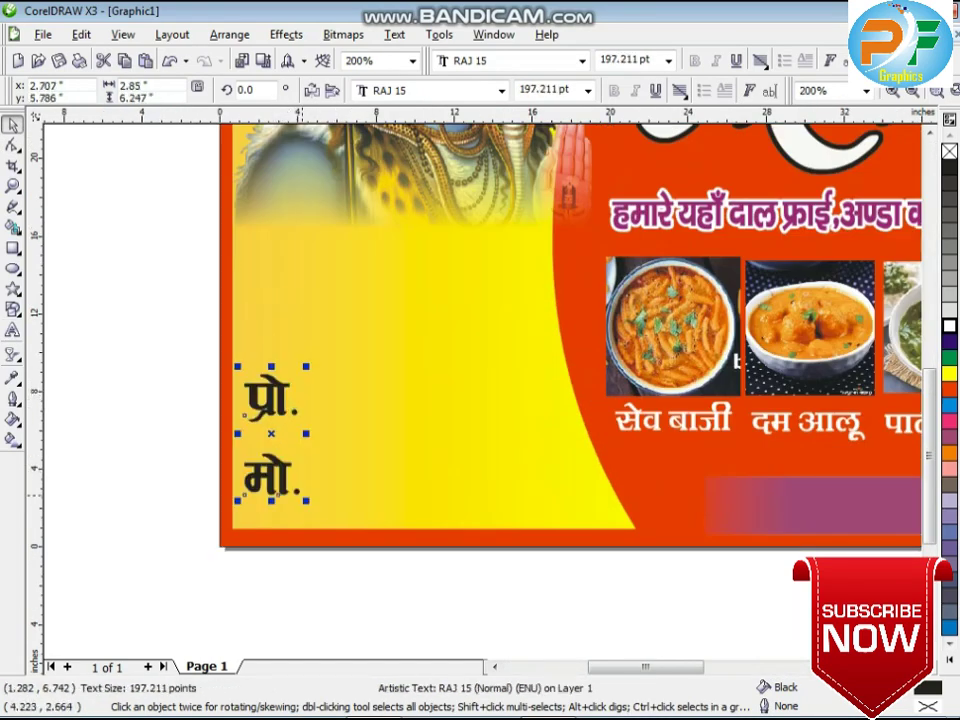
- Add the mobile number after the मो. label and deselect the text
double_click(302, 494)
type("123456789")
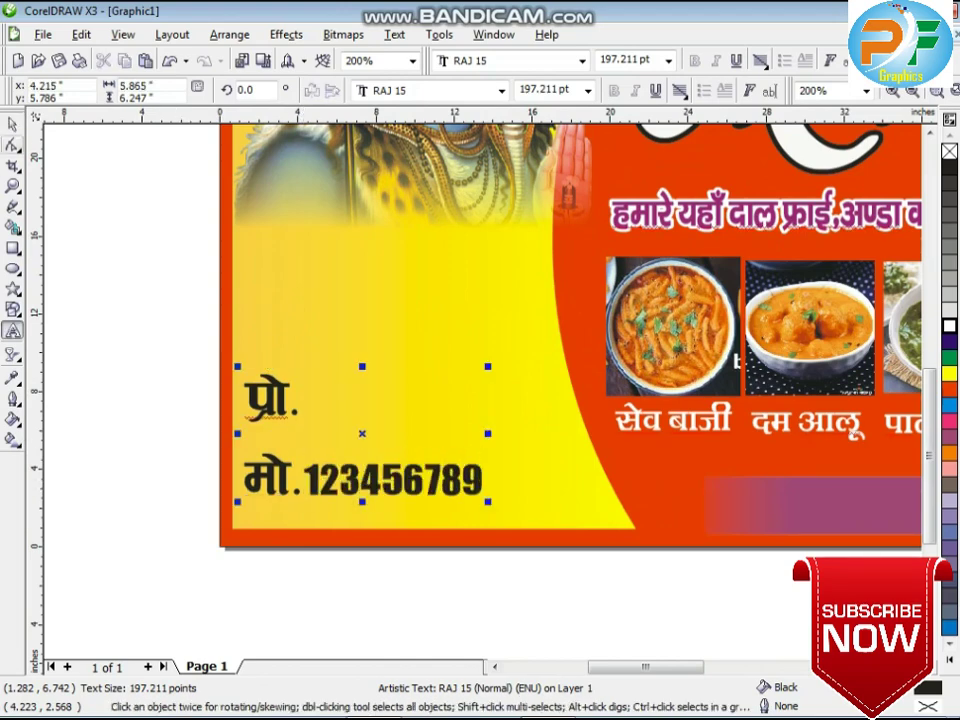
key("Escape")
scroll(548, 370, "down", 2)
scroll(394, 390, "up", 1)
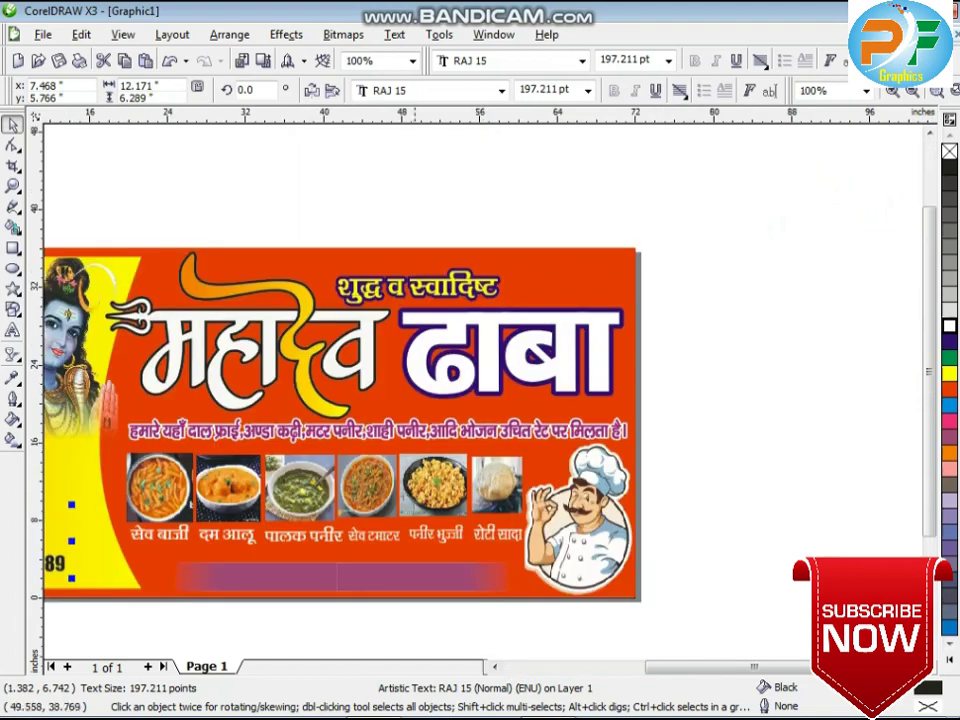
left_click(787, 652)
scroll(787, 664, "left", 3)
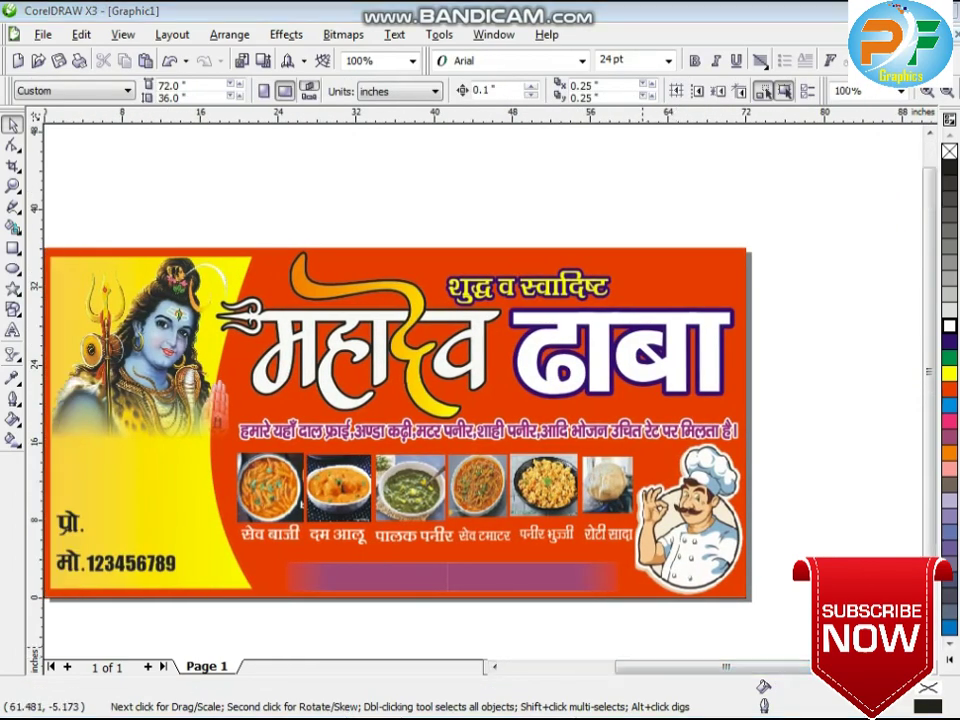